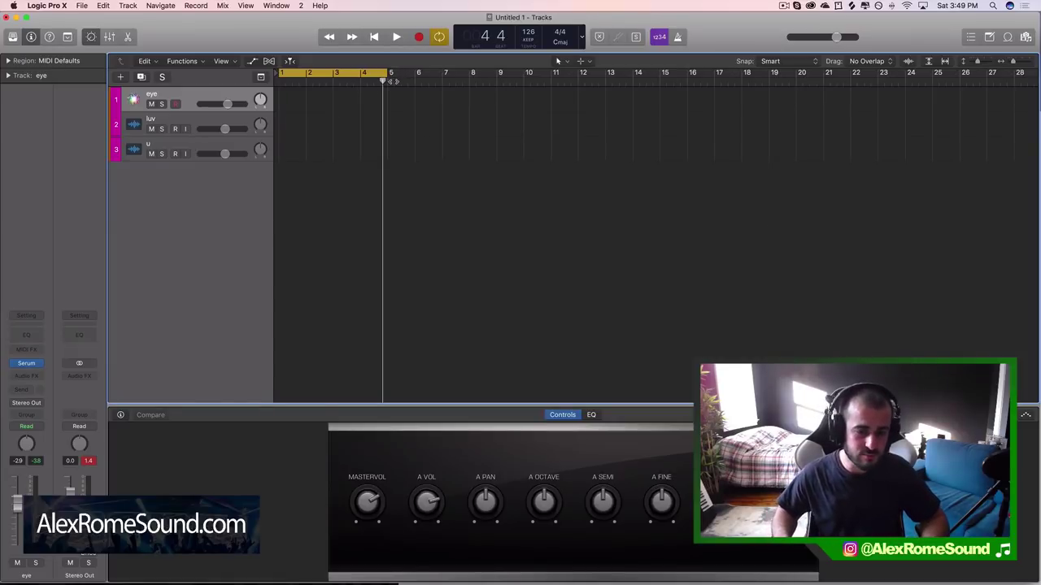
# - Move the playhead back to the start of bar 1
pyautogui.moveTo(393, 82); pyautogui.dragTo(173, 112)
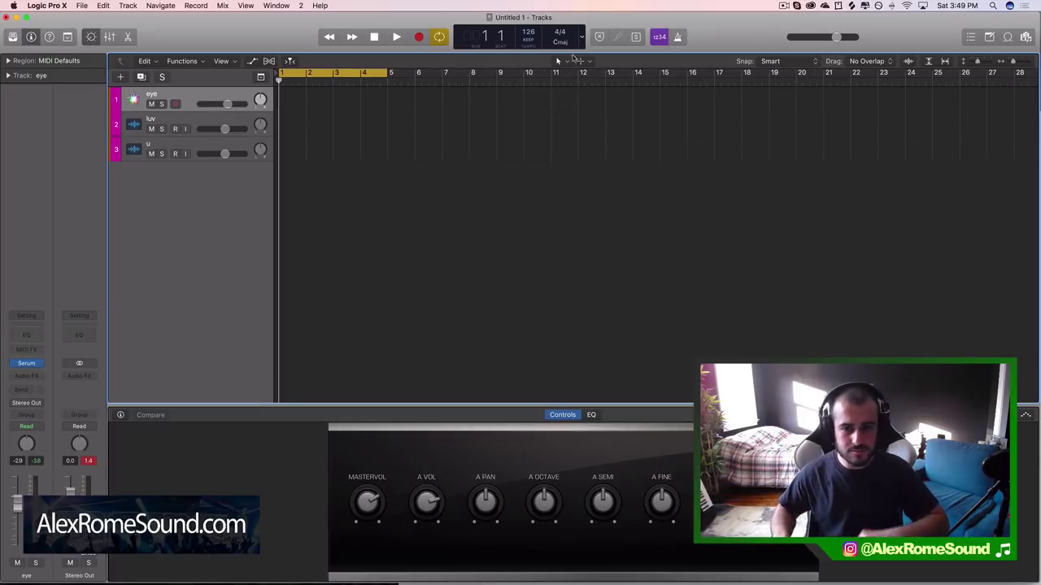
pyautogui.moveTo(538, 31); pyautogui.dragTo(531, 42)
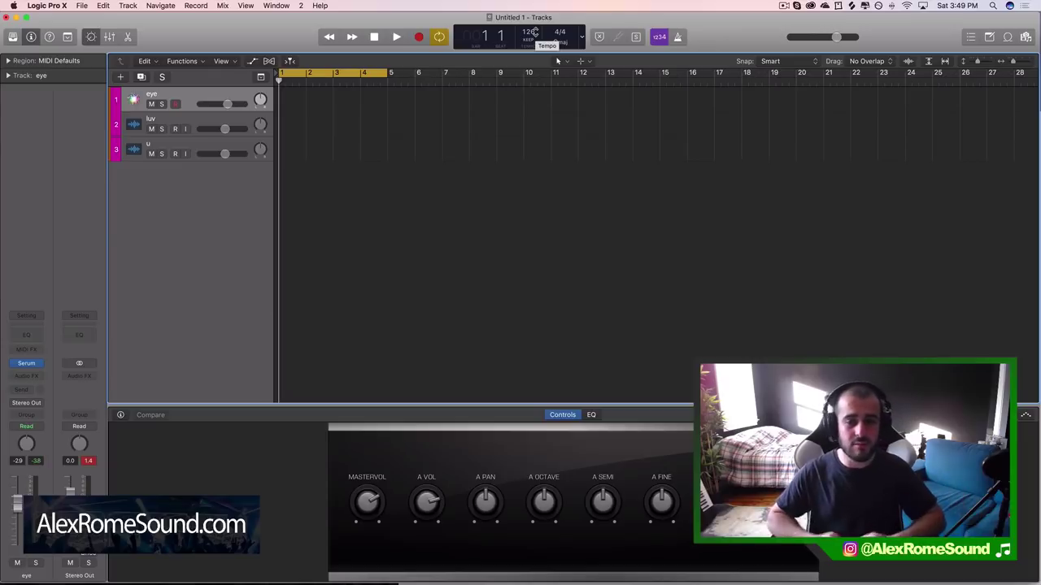
pyautogui.moveTo(530, 37); pyautogui.dragTo(533, 43)
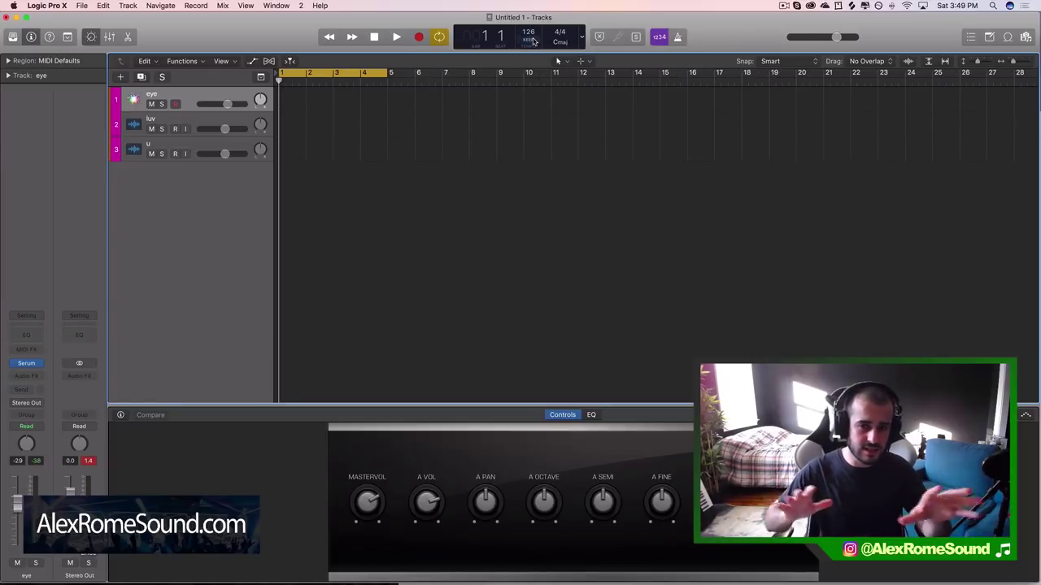
# - Examine the arrangement's Snap options and how its grid divides at different zoom levels
pyautogui.click(808, 63)
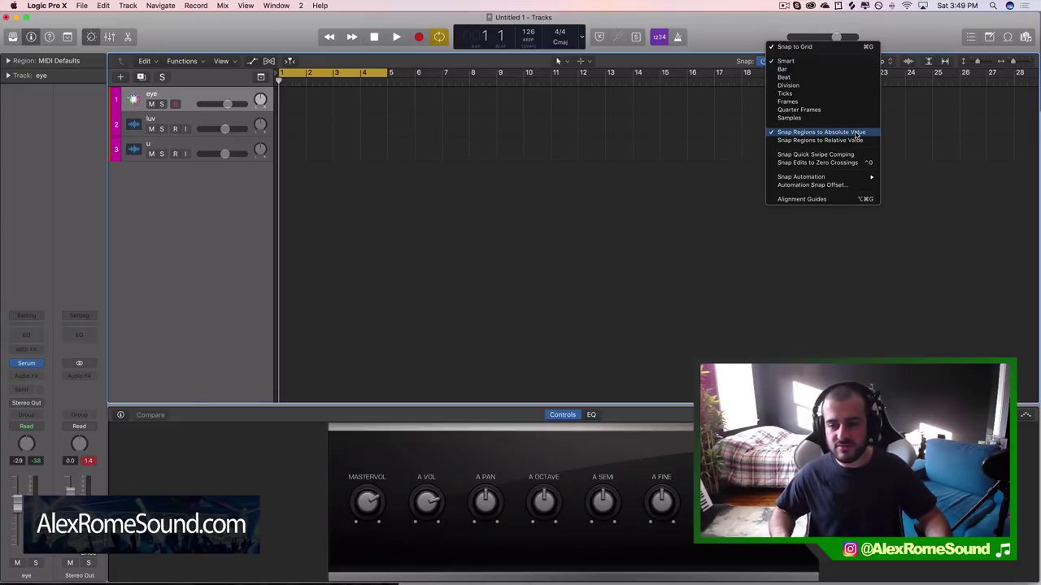
pyautogui.click(625, 131)
pyautogui.press('super+Right')
pyautogui.press('super+Right')
pyautogui.press('super+Right')
pyautogui.press('super+Right')
pyautogui.press('super+Right')
pyautogui.press('super+Right')
pyautogui.press('super+Right')
pyautogui.press('super+Right')
pyautogui.press('super+Right')
pyautogui.press('super+Right')
pyautogui.press('super+Right')
pyautogui.press('super+Right')
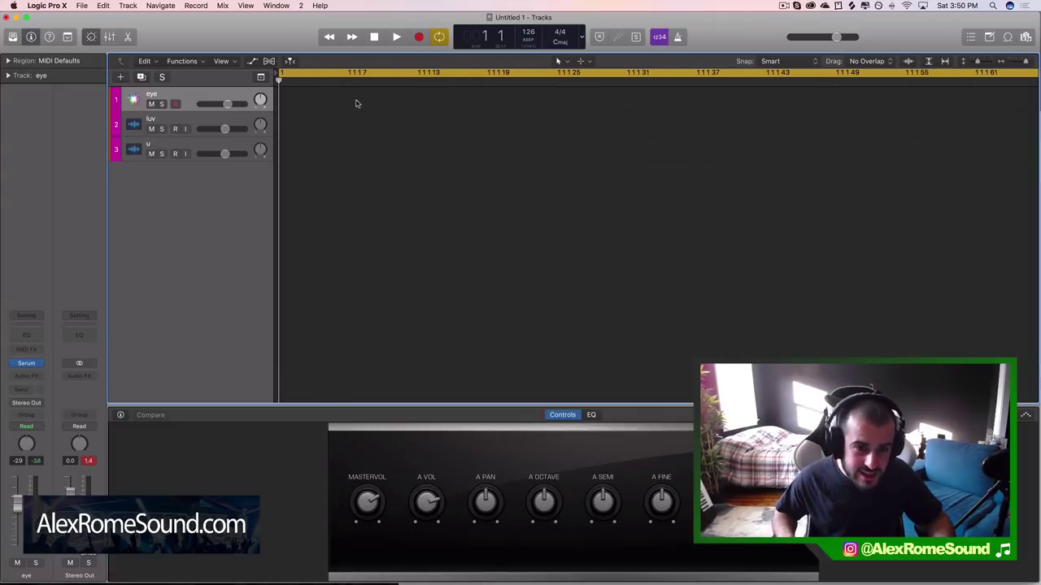
pyautogui.press('super+Left')
pyautogui.press('super+Left')
pyautogui.press('super+Left')
pyautogui.press('super+Left')
pyautogui.press('super+Left')
pyautogui.press('super+Left')
pyautogui.press('super+Left')
pyautogui.press('super+Left')
pyautogui.press('super+Left')
pyautogui.press('super+Left')
pyautogui.press('super+Left')
pyautogui.press('super+Left')
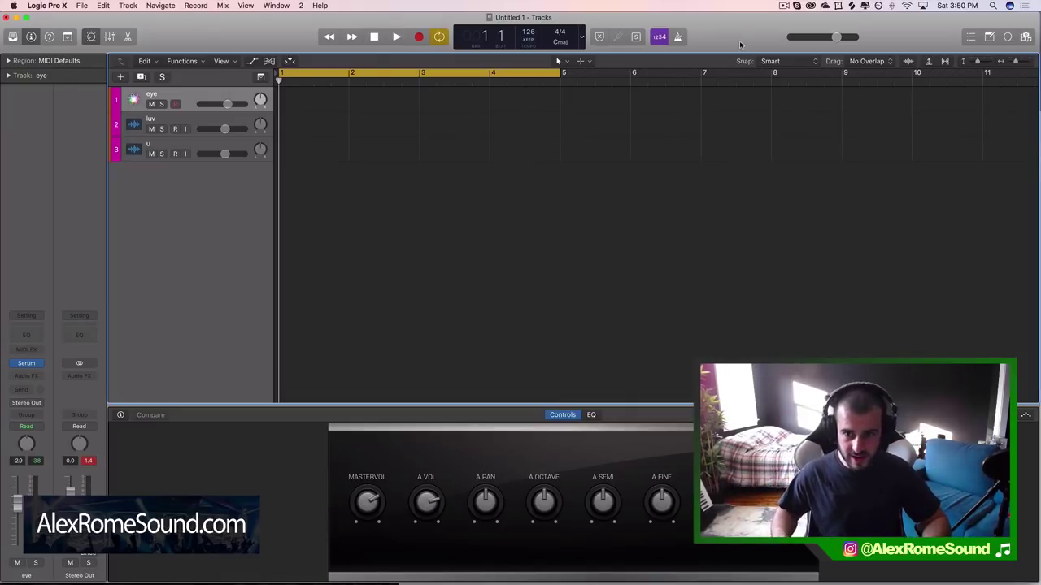
# - Shift the Tracks window aside and bring the Finder window showing the Kicks folder in front of it
pyautogui.moveTo(739, 41)
pyautogui.mouseDown()
pyautogui.moveTo(739, 73)
pyautogui.moveTo(740, 41)
pyautogui.mouseUp()
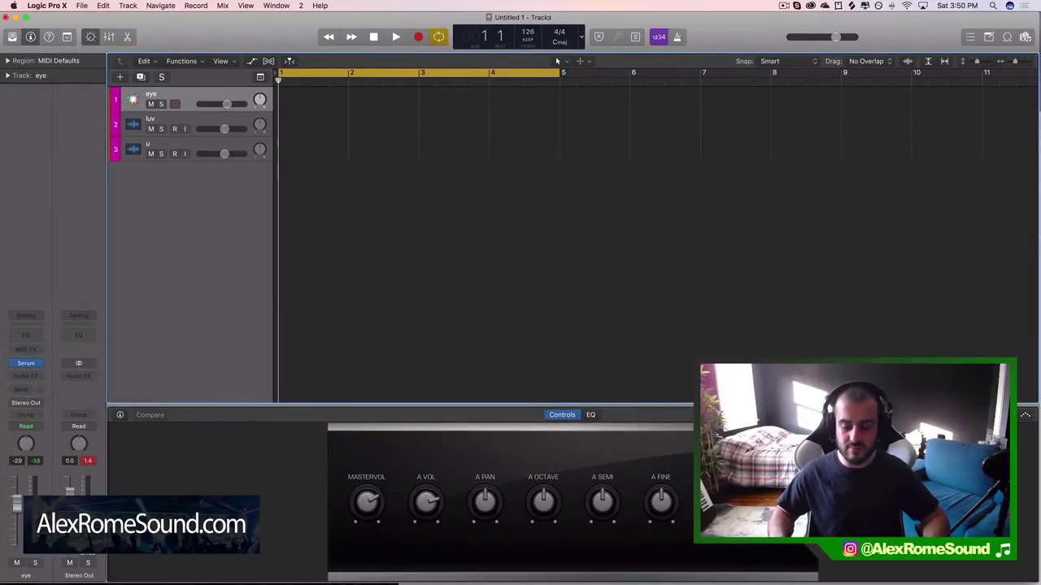
pyautogui.moveTo(916, 33); pyautogui.dragTo(629, 4)
pyautogui.click(864, 286)
pyautogui.click(488, 22)
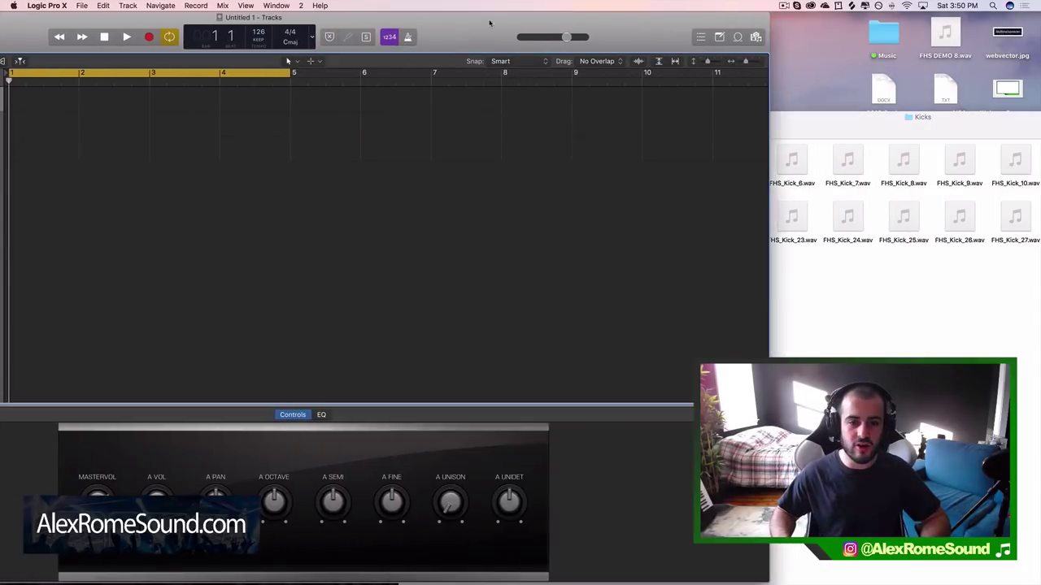
pyautogui.moveTo(488, 22); pyautogui.dragTo(728, 4)
pyautogui.click(1017, 131)
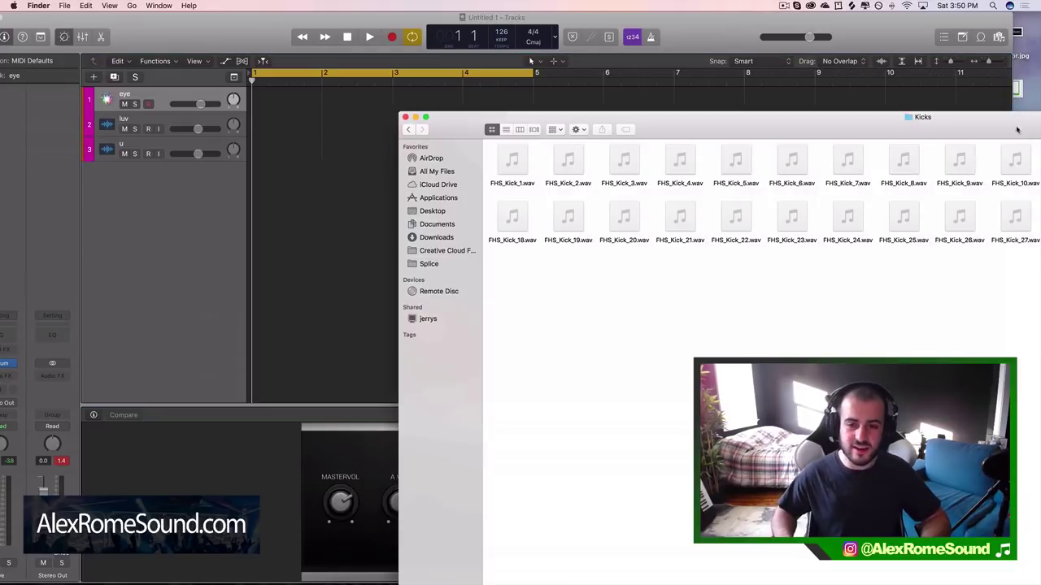
pyautogui.moveTo(726, 124); pyautogui.dragTo(680, 111)
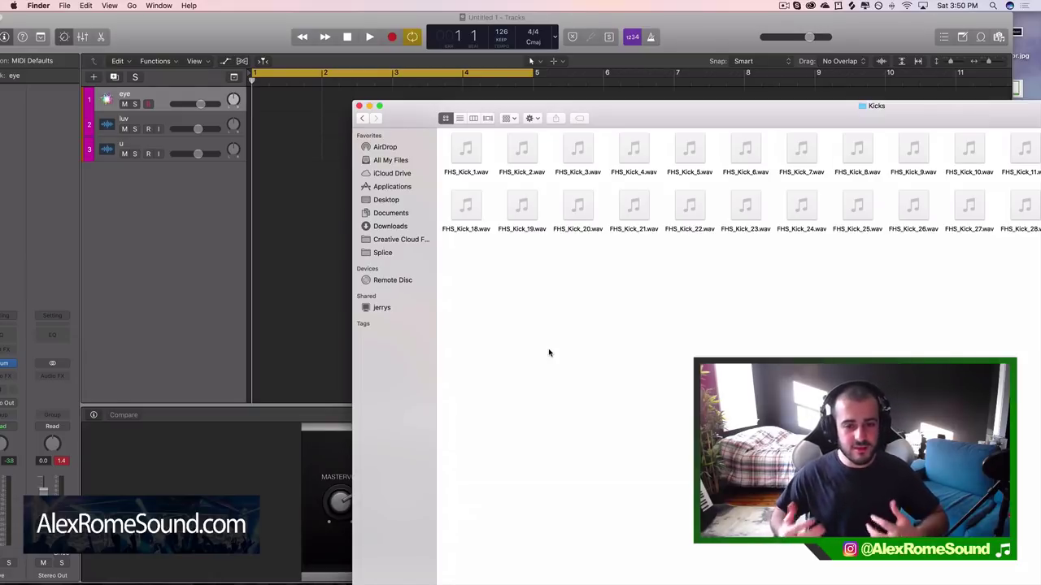
pyautogui.moveTo(648, 121); pyautogui.dragTo(643, 105)
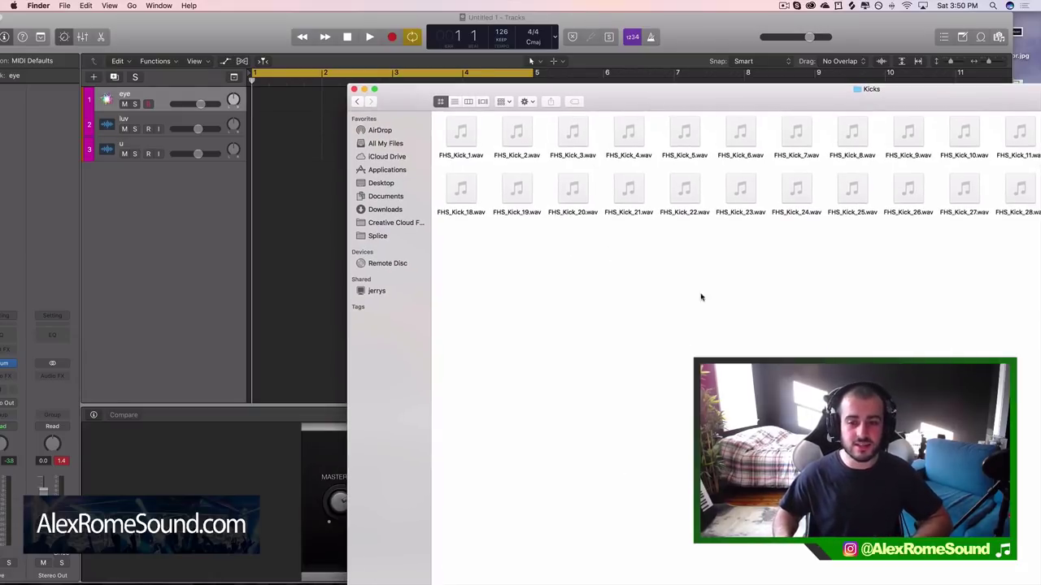
# - Place FHS_Kick_20.wav from the Kicks folder at bar 1 of track u and play it back
pyautogui.moveTo(744, 97); pyautogui.dragTo(917, 99)
pyautogui.moveTo(836, 108); pyautogui.dragTo(758, 134)
pyautogui.moveTo(662, 223); pyautogui.dragTo(260, 155)
pyautogui.press('space')
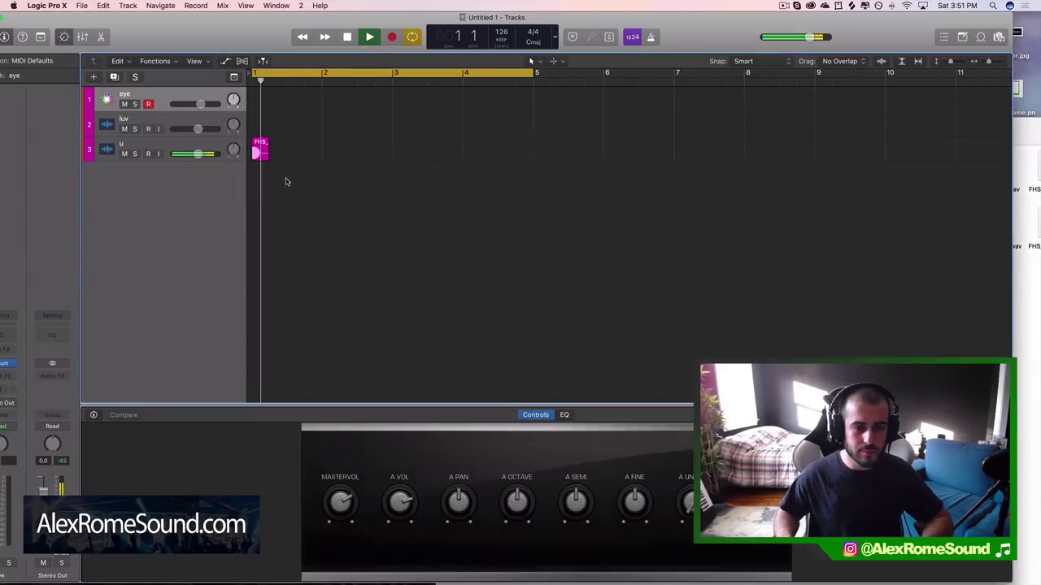
# - Repeat the kick region on track u and align the copy to beat 2 of bar 1
pyautogui.click(264, 153)
pyautogui.press('super+Right')
pyautogui.press('super+Right')
pyautogui.press('super+Right')
pyautogui.press('super+Right')
pyautogui.press('super+r')
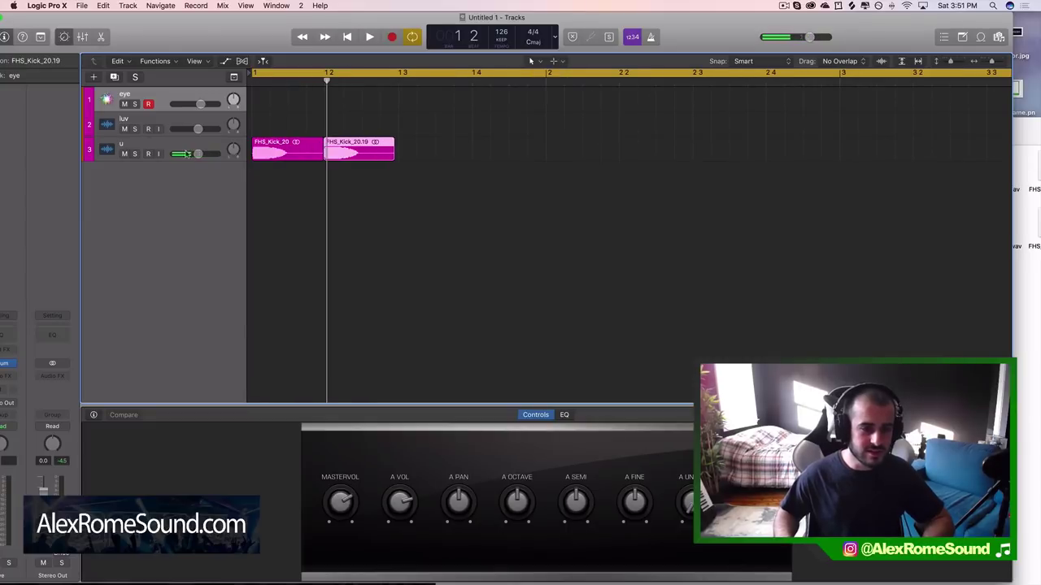
pyautogui.click(198, 147)
pyautogui.click(356, 152)
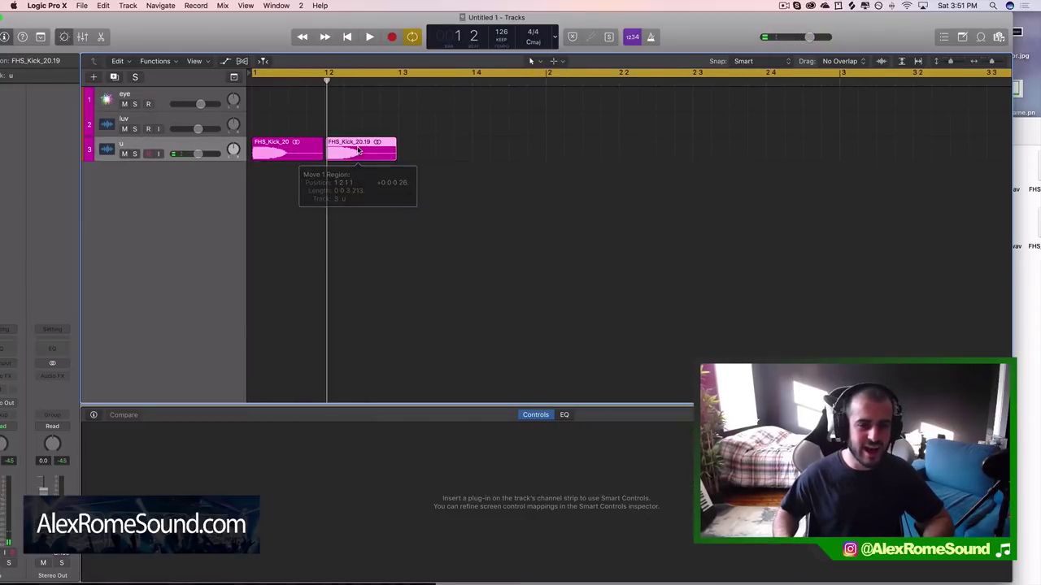
# - Repeat the second kick region and align the new copy to beat 3 of bar 1
pyautogui.press('super+Right')
pyautogui.press('super+Right')
pyautogui.press('super+Left')
pyautogui.press('super+Left')
pyautogui.press('super+r')
pyautogui.moveTo(432, 156); pyautogui.dragTo(435, 156)
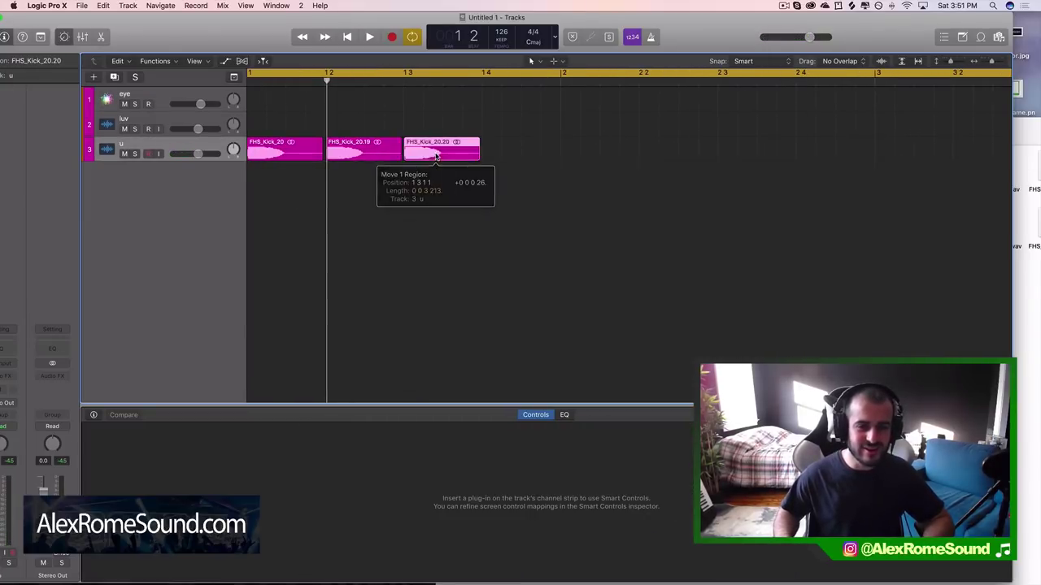
# - Repeat the group of three kick regions twice, aligned to the beats, extending the pattern through beat 1 of bar 3
pyautogui.moveTo(523, 147); pyautogui.dragTo(263, 149)
pyautogui.press('super+r')
pyautogui.moveTo(511, 153); pyautogui.dragTo(473, 151)
pyautogui.press('super+r')
pyautogui.press('super+Left')
pyautogui.press('super+Left')
pyautogui.press('super+Right')
pyautogui.press('super+Left')
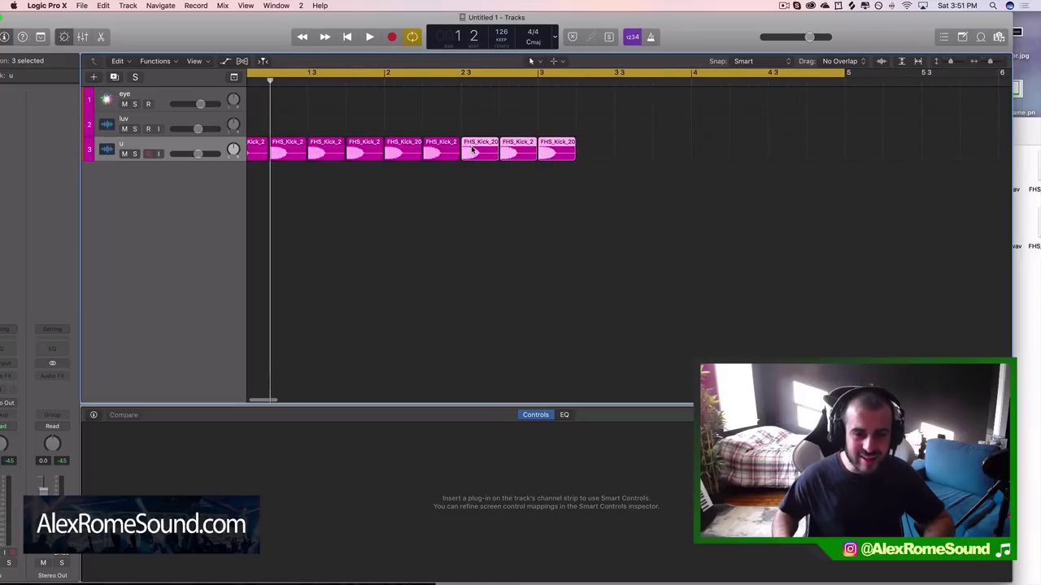
# - Repeat the three-kick group twice more, aligned to the beats through beat 3 of bar 4, and check the playback
pyautogui.press('super+r')
pyautogui.moveTo(562, 148); pyautogui.dragTo(564, 148)
pyautogui.press('space')
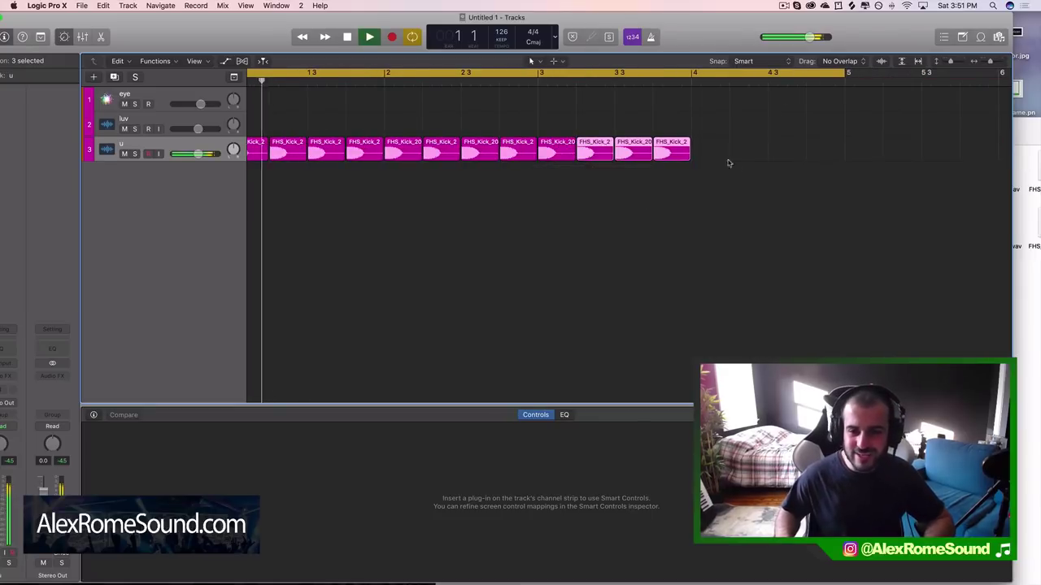
pyautogui.press('super+r')
pyautogui.moveTo(712, 152); pyautogui.dragTo(712, 152)
pyautogui.press('space')
pyautogui.click(822, 158)
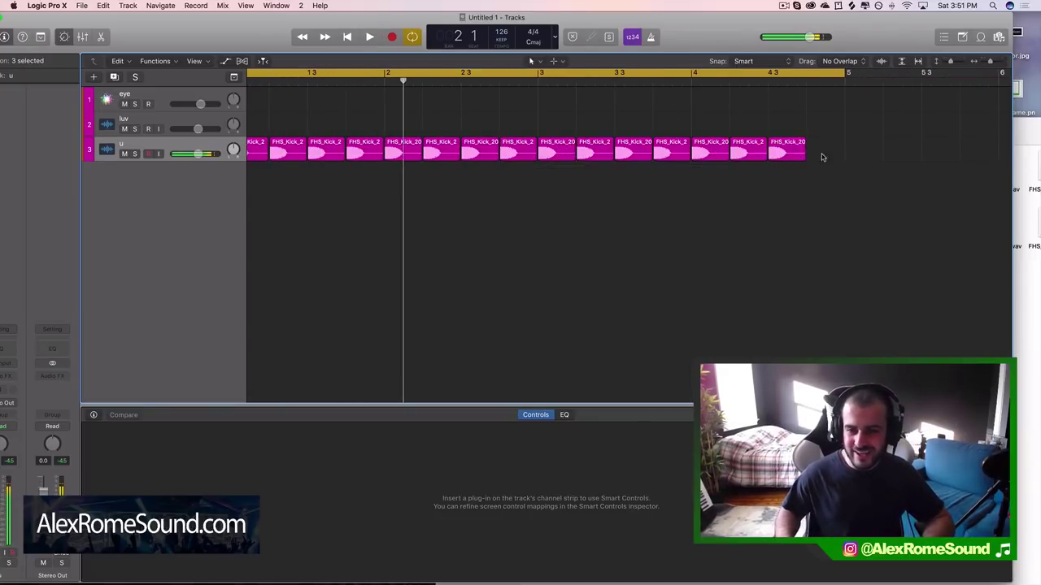
# - Repeat the last kick region once and align the copy to beat 4 of bar 4
pyautogui.click(788, 153)
pyautogui.press('super+r')
pyautogui.moveTo(811, 152); pyautogui.dragTo(811, 152)
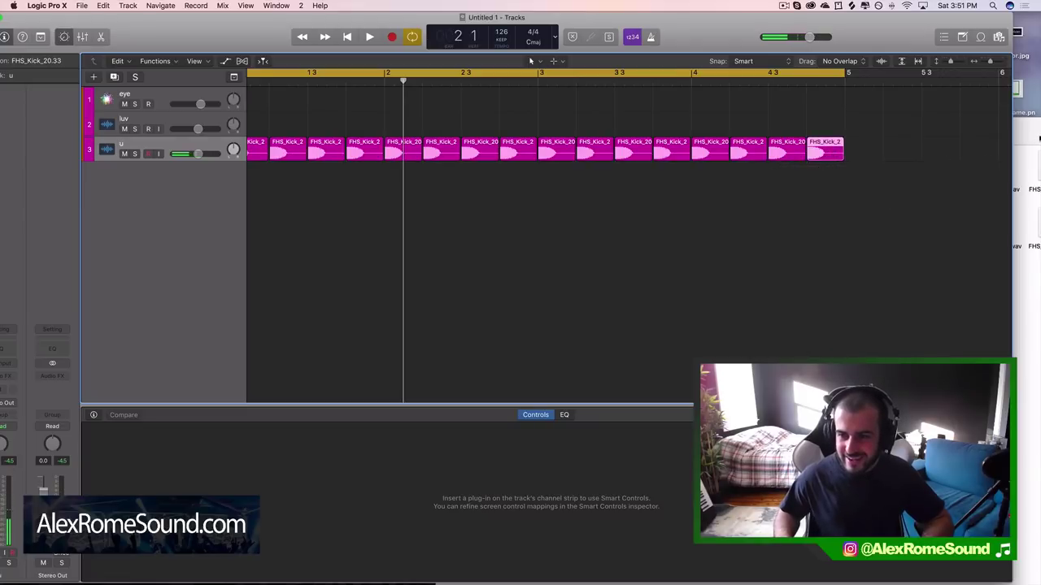
# - Switch to Finder and open the Top Loops folder within Future House Stars Samples
pyautogui.click(1023, 132)
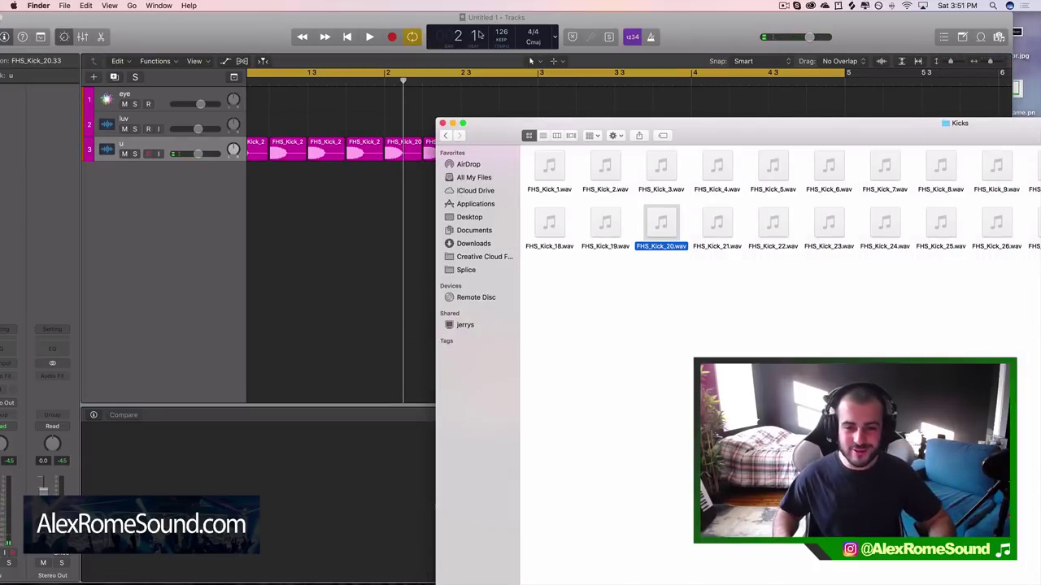
pyautogui.click(444, 135)
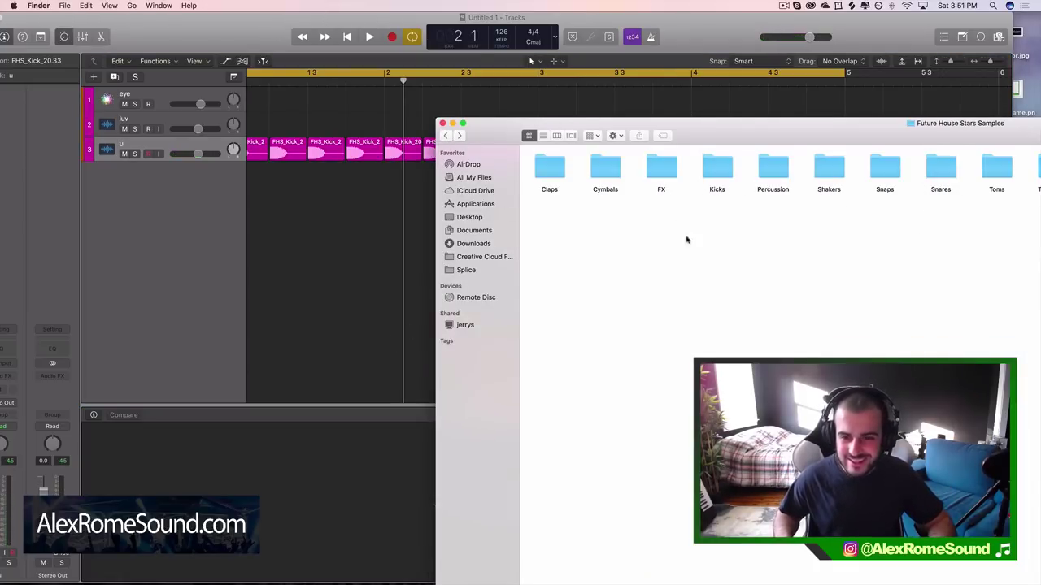
pyautogui.moveTo(854, 134); pyautogui.dragTo(788, 137)
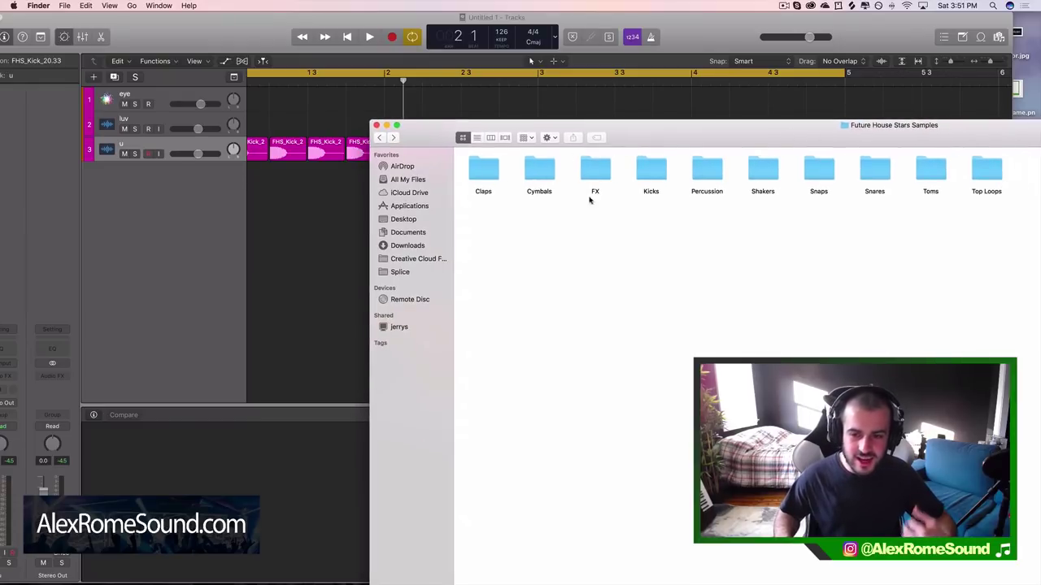
pyautogui.doubleClick(546, 174)
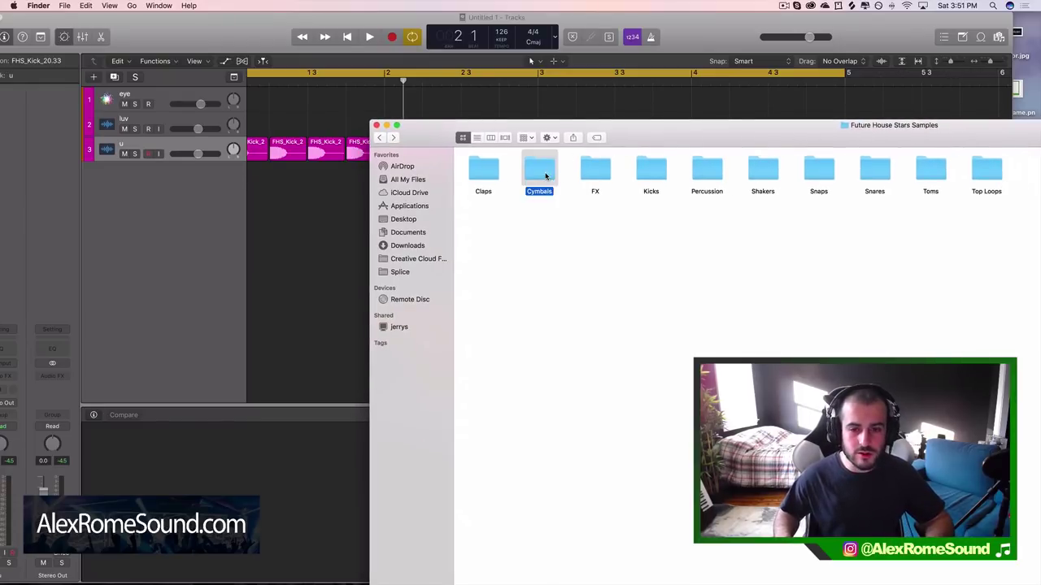
pyautogui.click(379, 137)
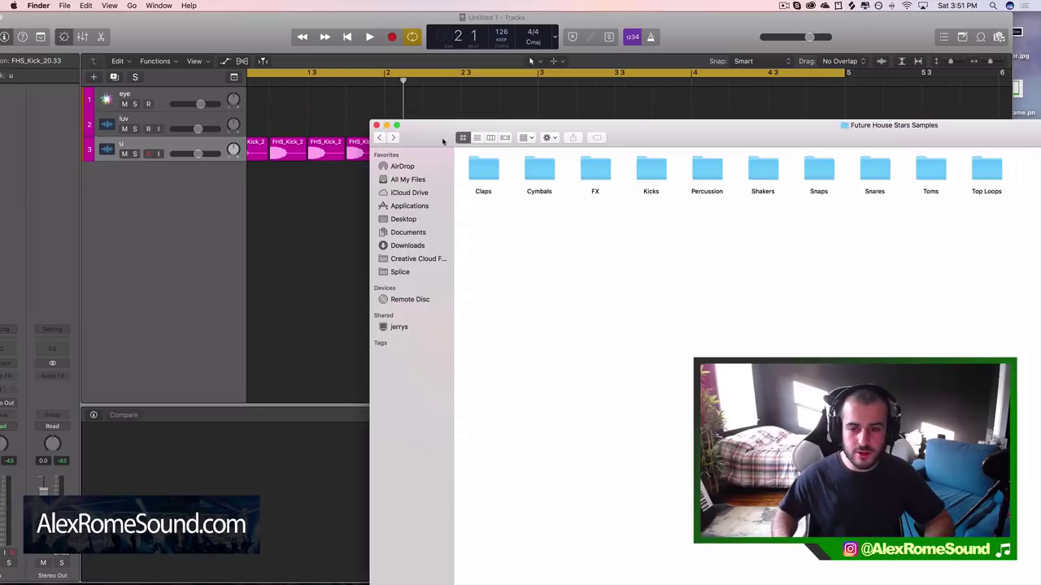
pyautogui.doubleClick(987, 168)
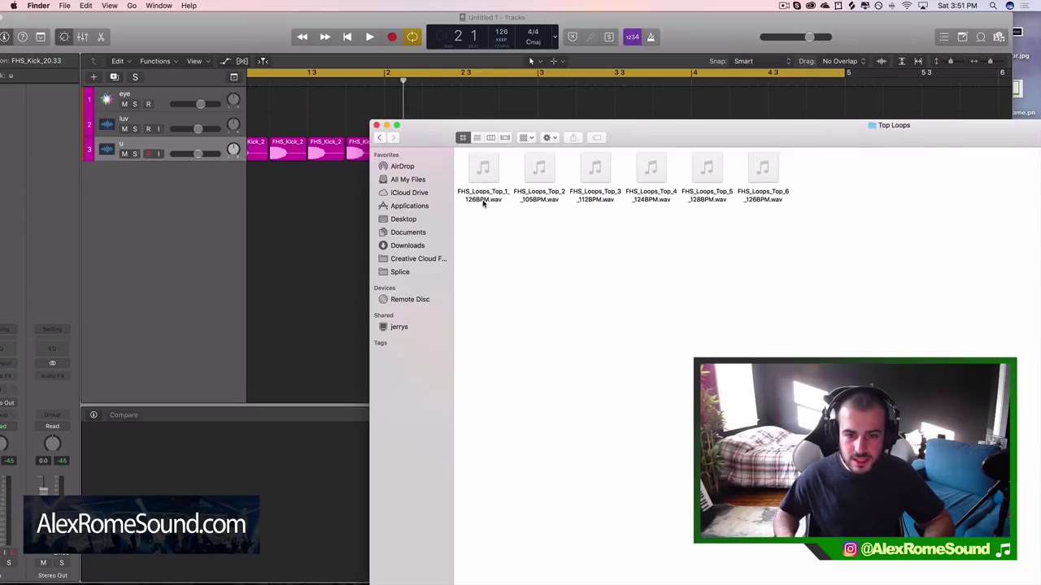
# - Preview FHS_Loops_Top_6_126BPM.wav and place it at bar 1 of track luv
pyautogui.click(763, 167)
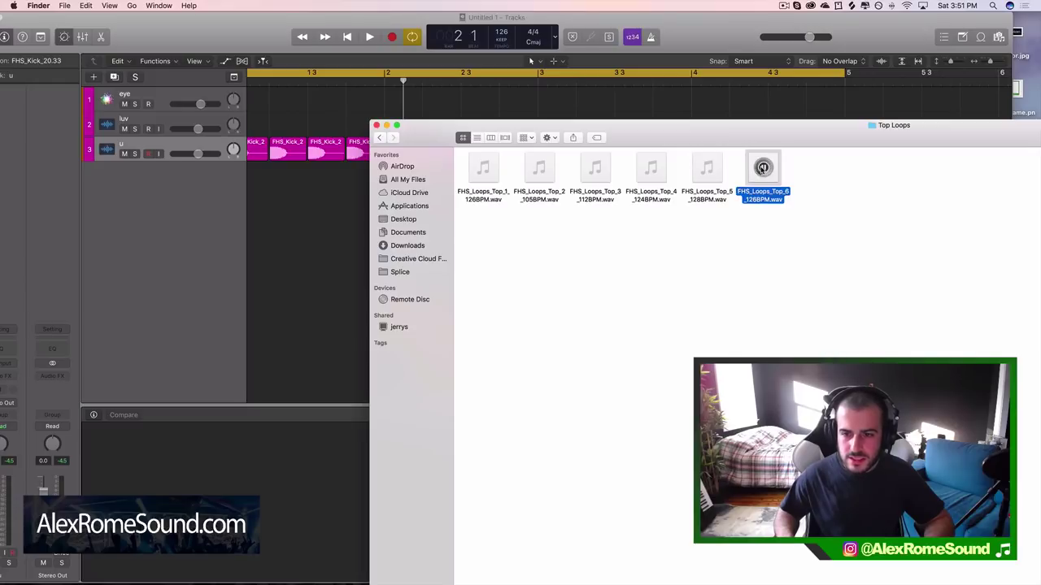
pyautogui.click(763, 168)
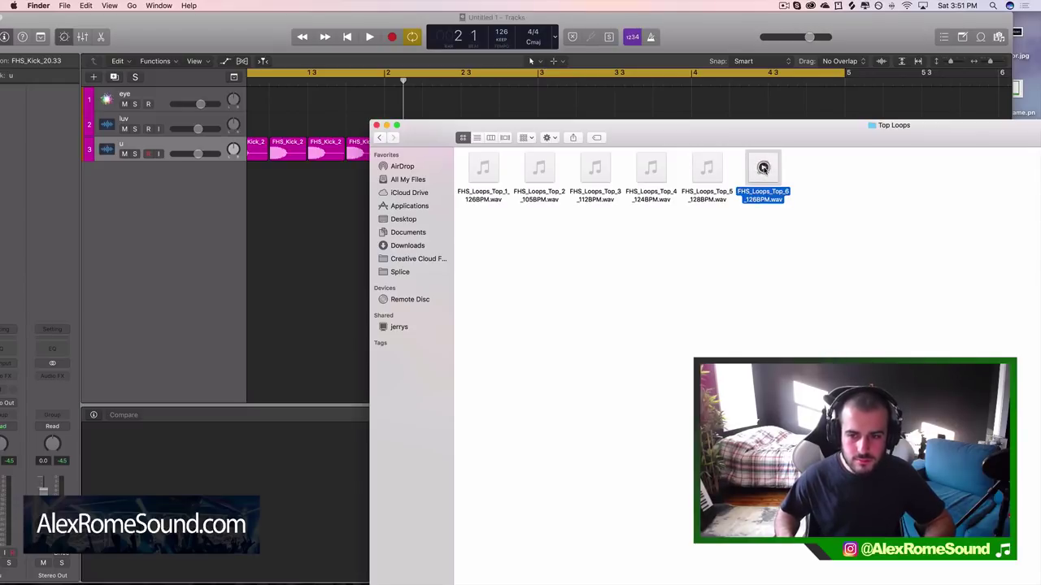
pyautogui.moveTo(769, 165); pyautogui.dragTo(240, 124)
pyautogui.click(345, 309)
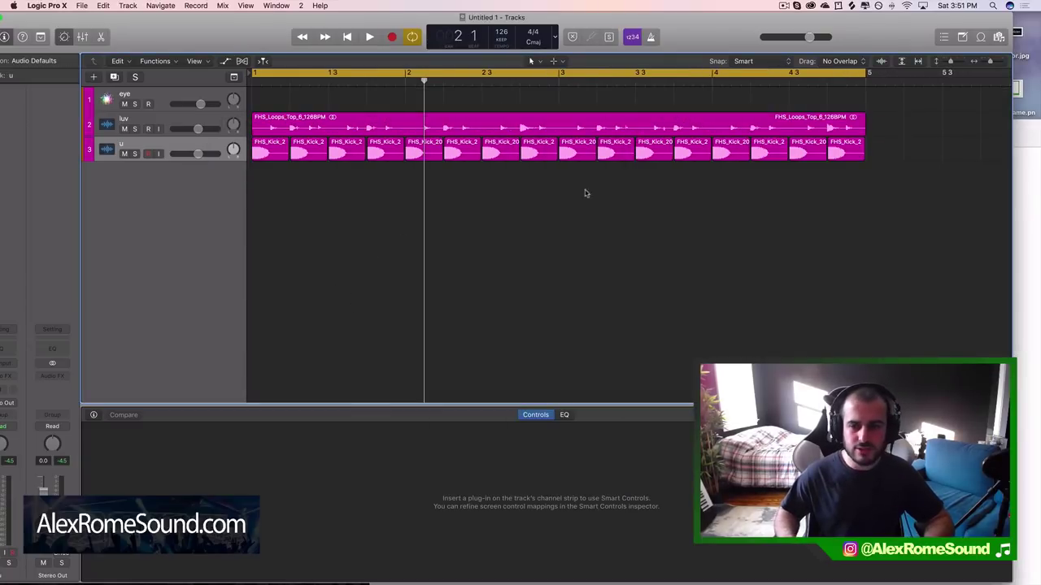
# - Minimize the Top Loops folder window and move the Tracks window back fully into view
pyautogui.scroll(-3, 729, 191)
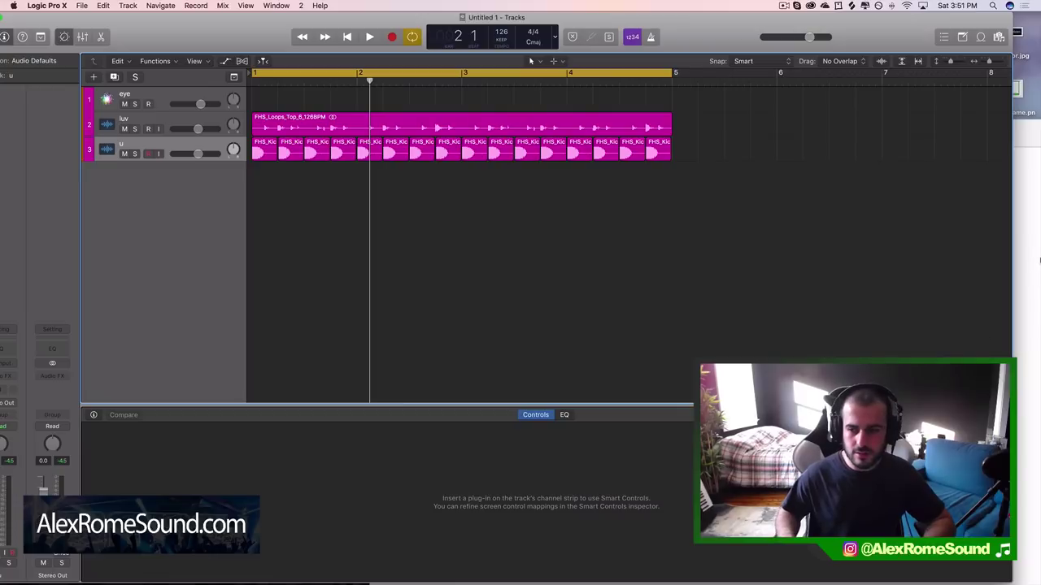
pyautogui.press('super+Tab')
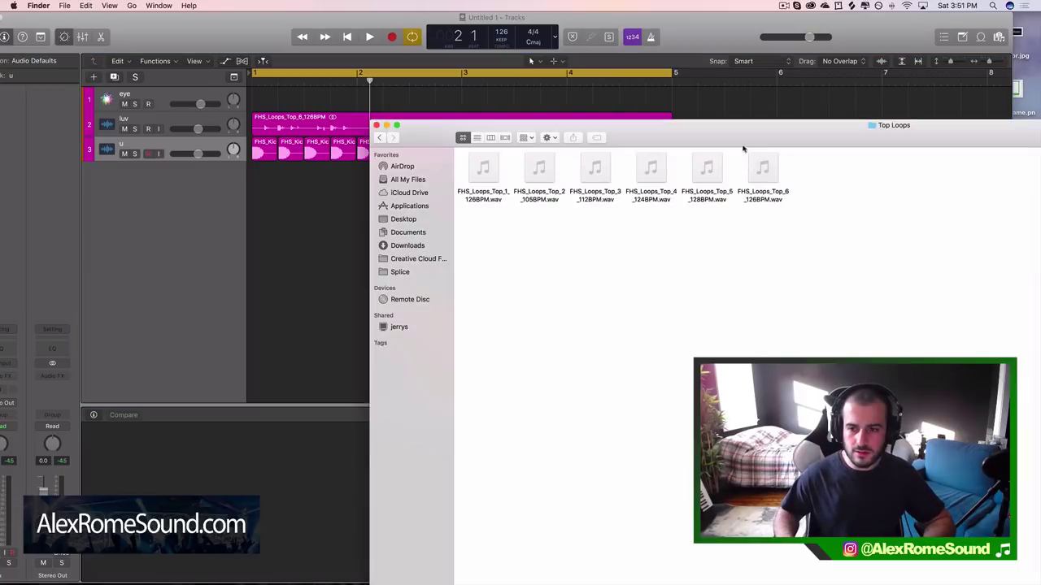
pyautogui.click(386, 126)
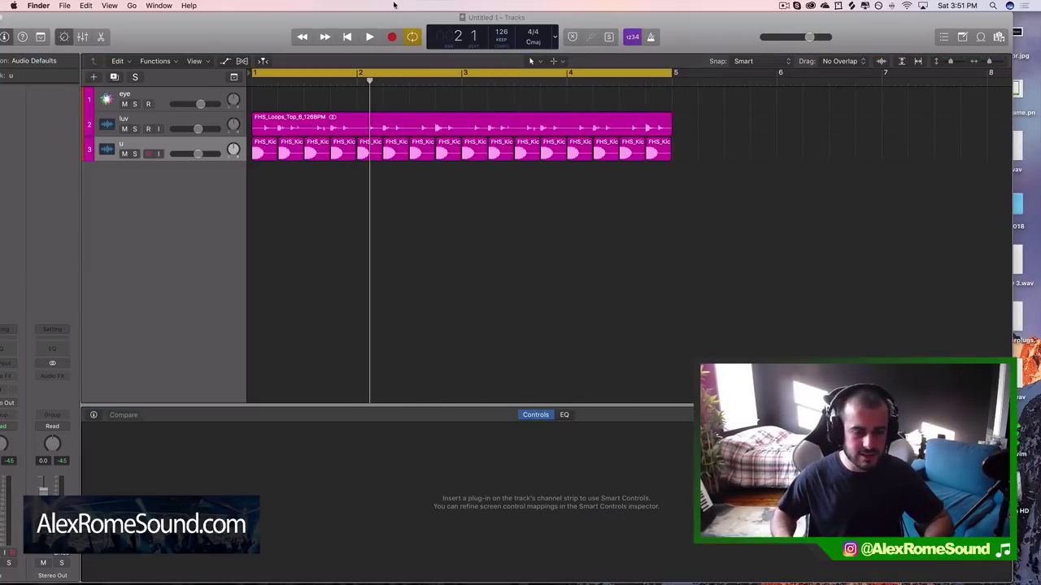
pyautogui.moveTo(273, 25); pyautogui.dragTo(294, 7)
# - Play the drum loop, then set the volume of track u to -5.7 dB and track luv to -3.8 dB
pyautogui.press('space')
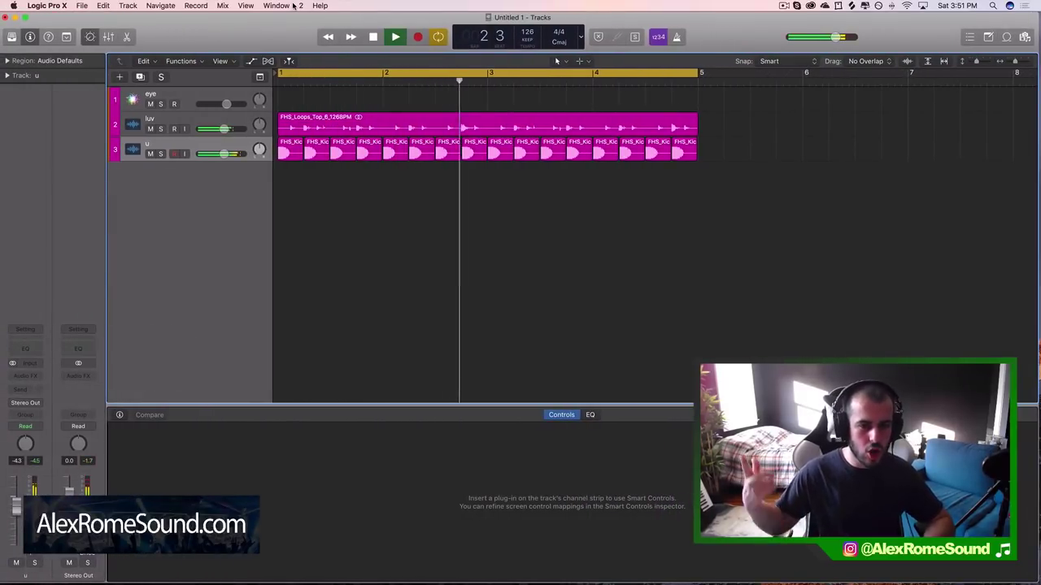
pyautogui.press('space')
pyautogui.moveTo(235, 153); pyautogui.dragTo(234, 129)
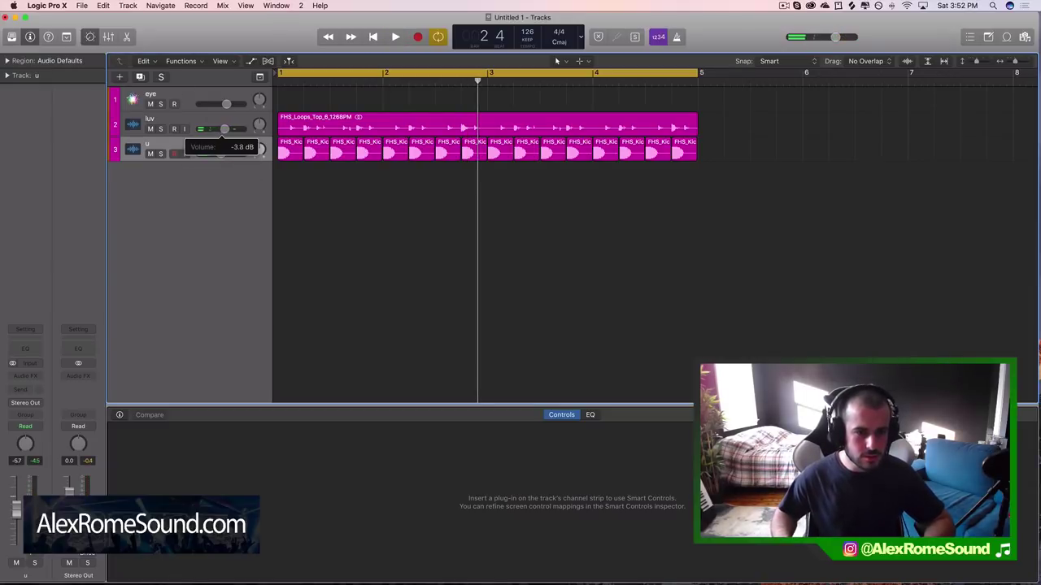
# - Select the eye track and all the kick and top loop regions in the arrangement
pyautogui.click(194, 103)
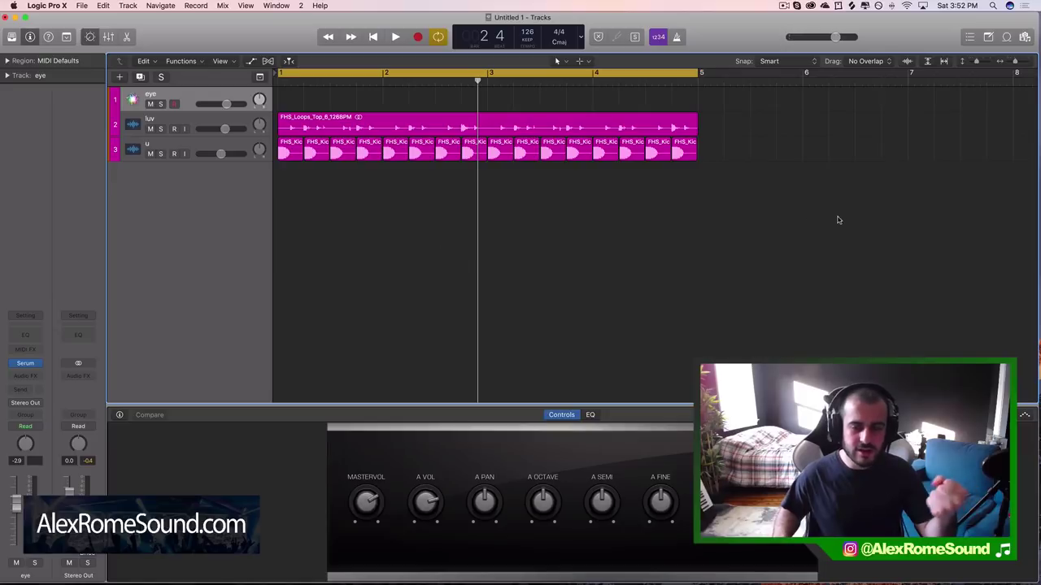
pyautogui.moveTo(839, 220); pyautogui.dragTo(206, 92)
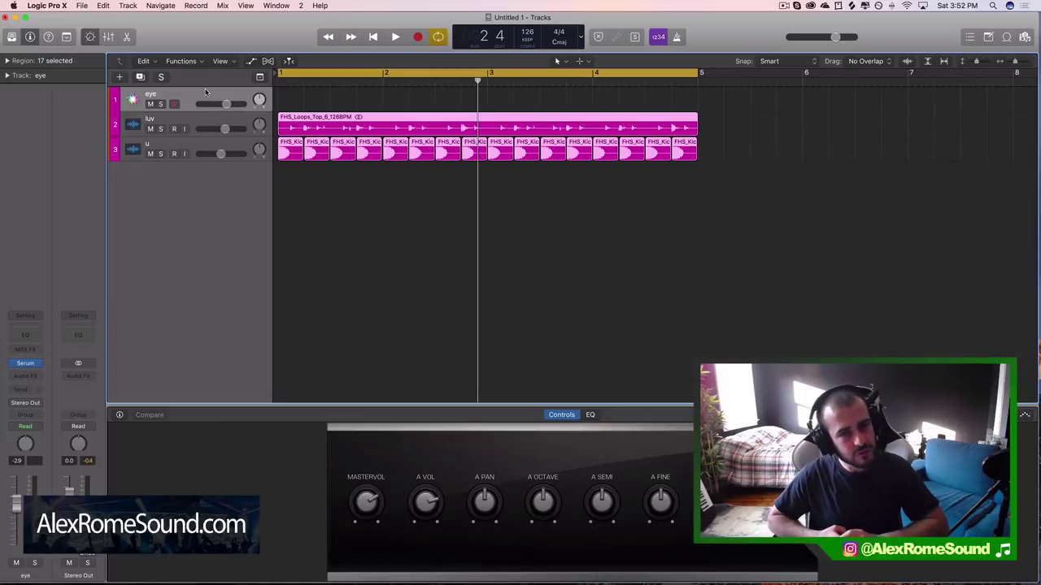
# - Reselect all the kick and top loop regions, then rewind the playhead and play back the drum loop
pyautogui.click(300, 221)
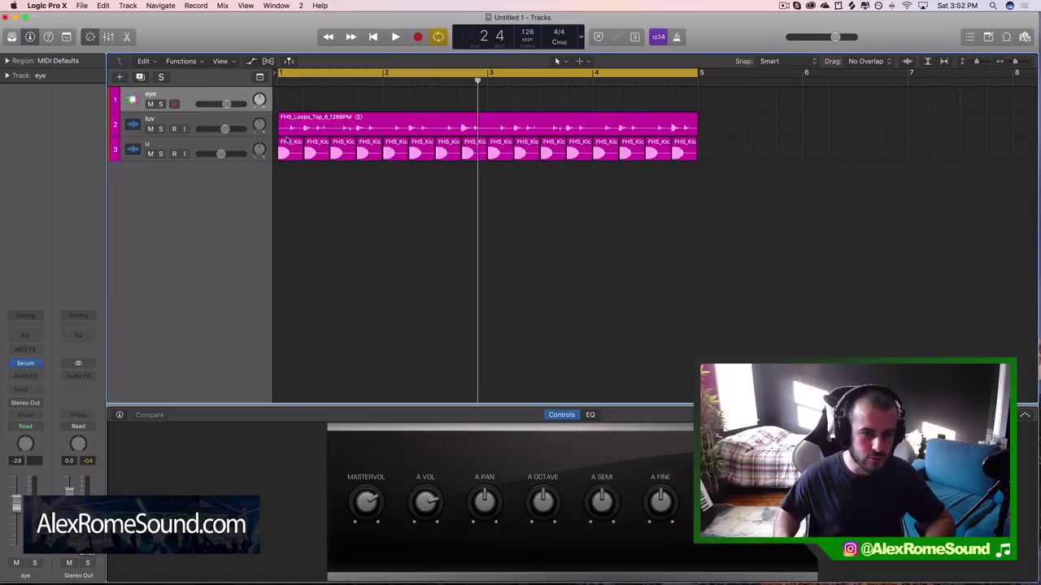
pyautogui.press('super+a')
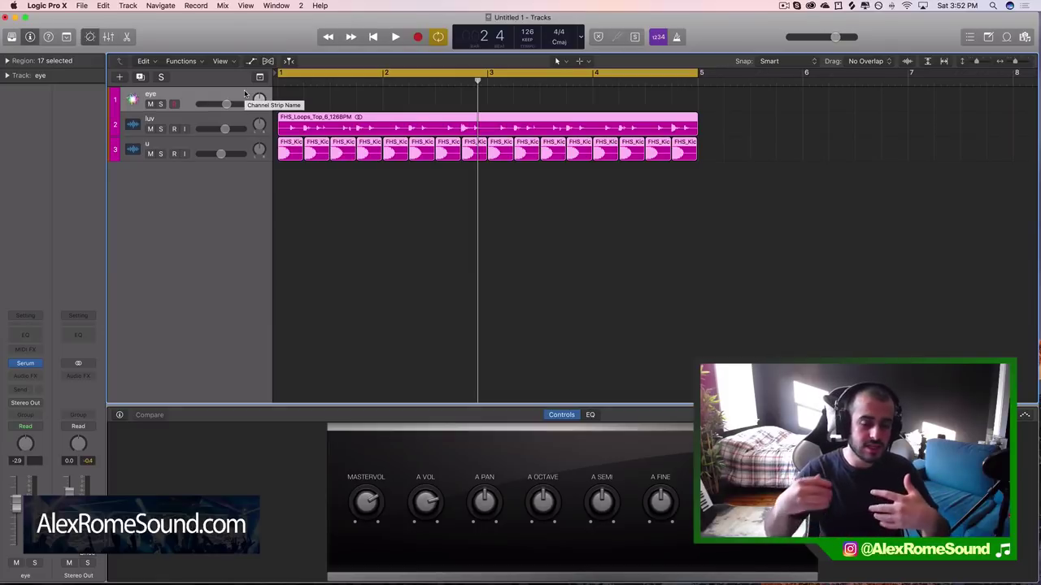
pyautogui.moveTo(807, 231); pyautogui.dragTo(217, 127)
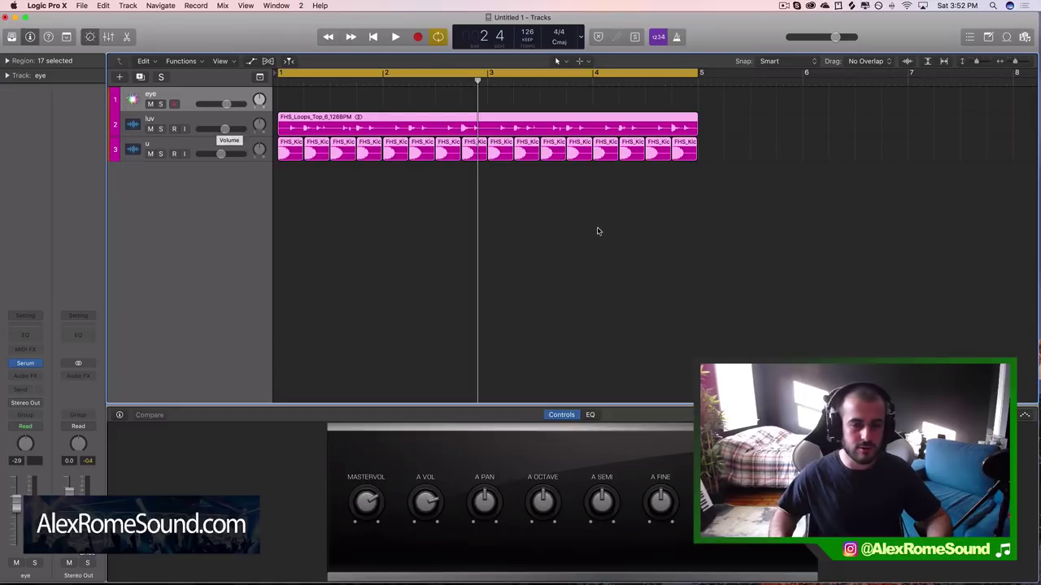
pyautogui.press(',')
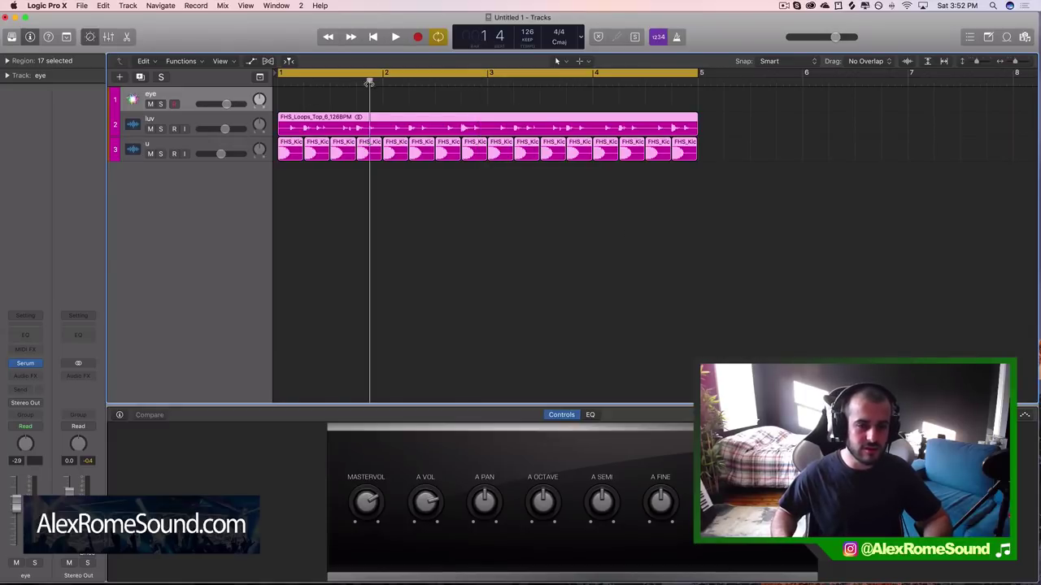
pyautogui.press(',')
pyautogui.press('space')
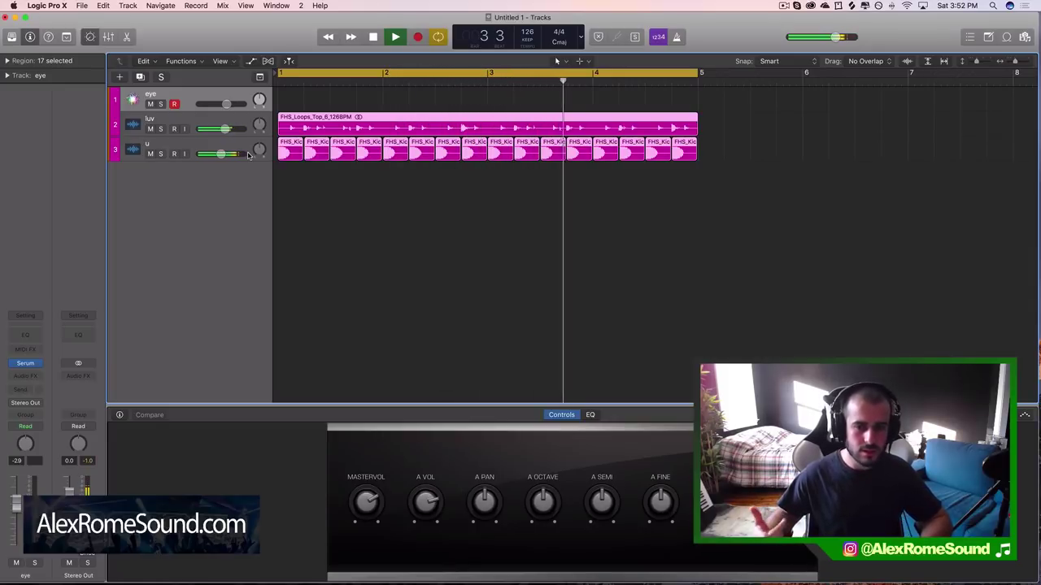
pyautogui.press('space')
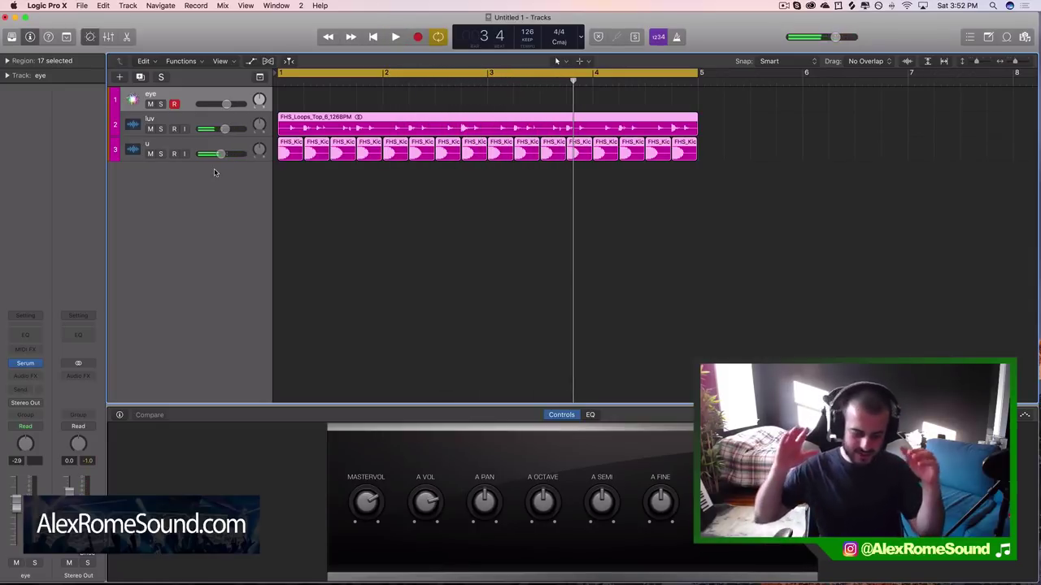
# - Set the secondary tool to the Pencil Tool, create a MIDI region at bar 1 of track eye and extend it to bar 5
pyautogui.click(290, 102)
pyautogui.click(588, 60)
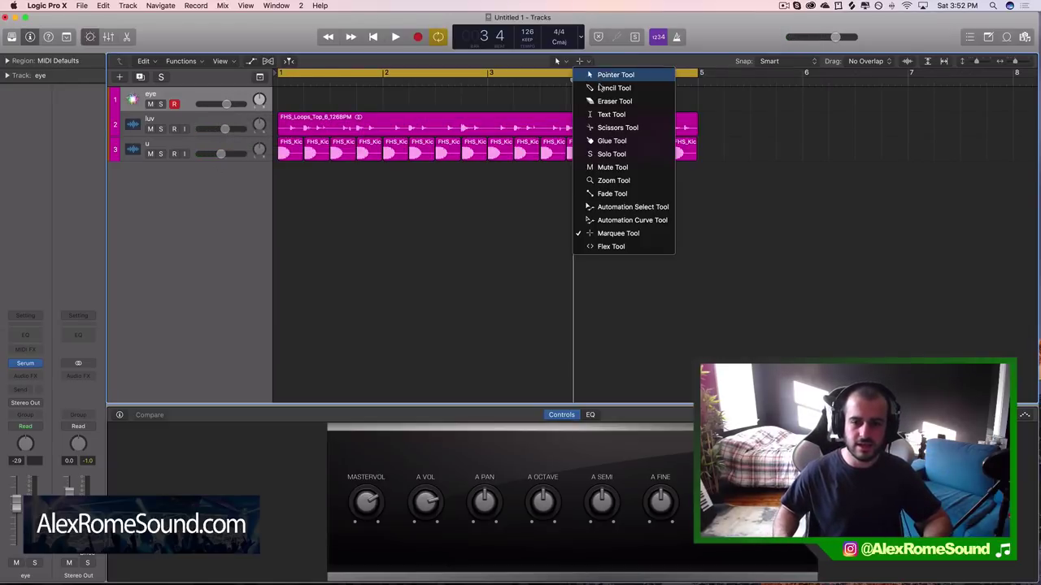
pyautogui.click(616, 90)
pyautogui.click(363, 104)
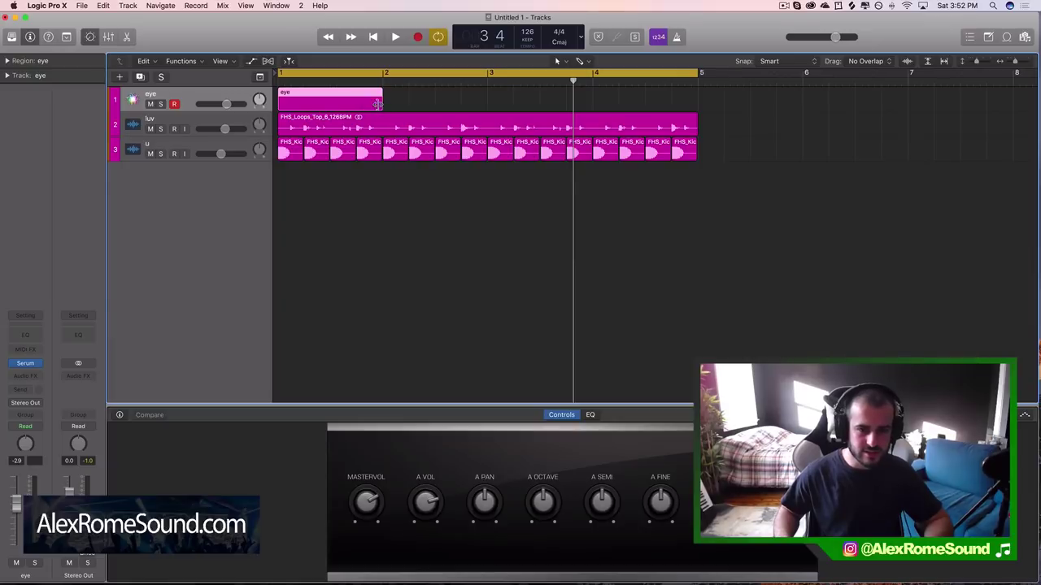
pyautogui.moveTo(378, 104); pyautogui.dragTo(697, 104)
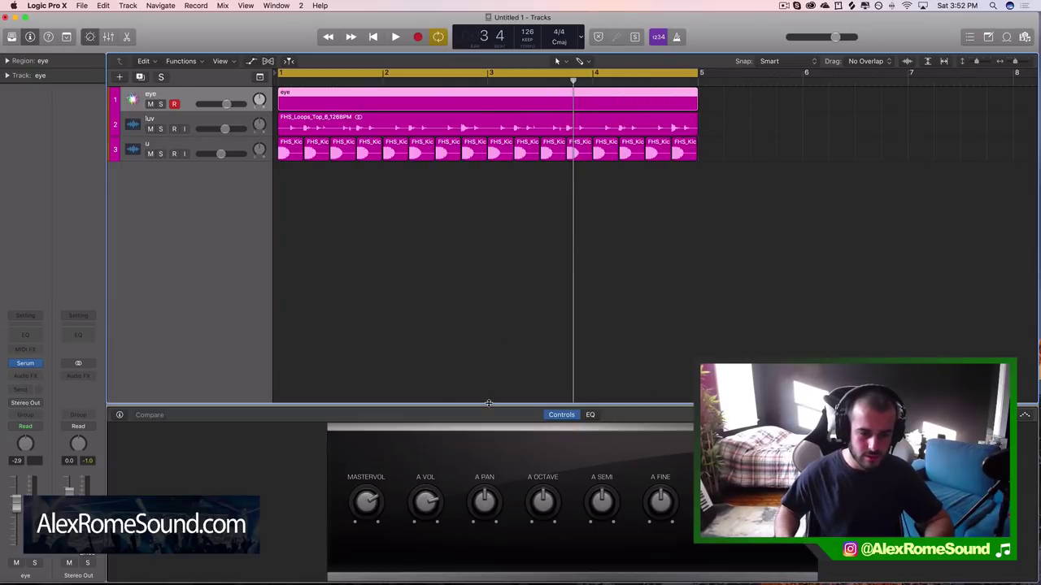
pyautogui.moveTo(488, 403); pyautogui.dragTo(493, 322)
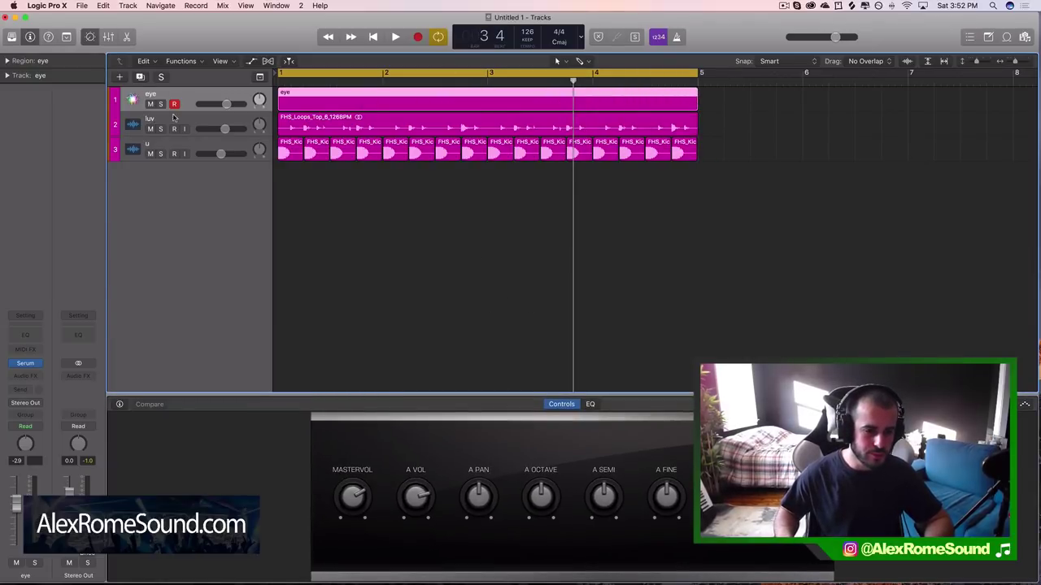
# - Load the PD - House Organ preset from Future House Stars for Serum on track eye, then close the Serum window
pyautogui.click(27, 363)
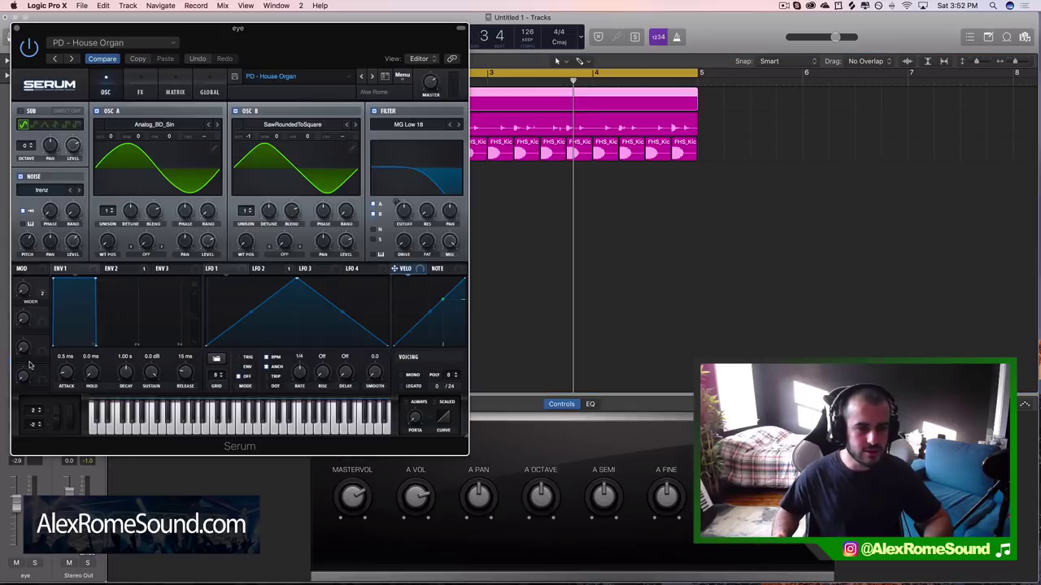
pyautogui.click(273, 78)
pyautogui.moveTo(292, 126)
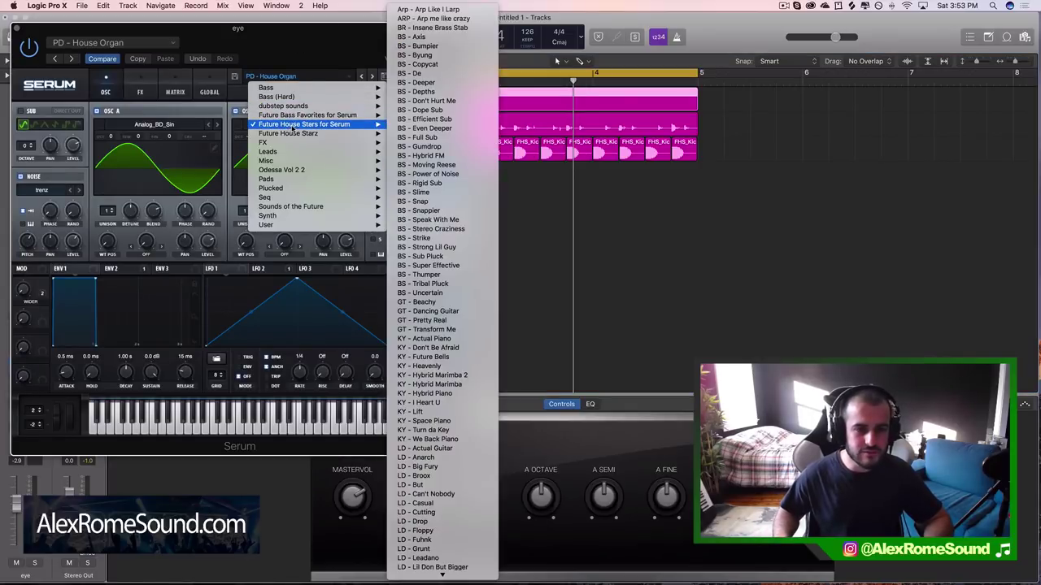
pyautogui.scroll(-10, 461, 303)
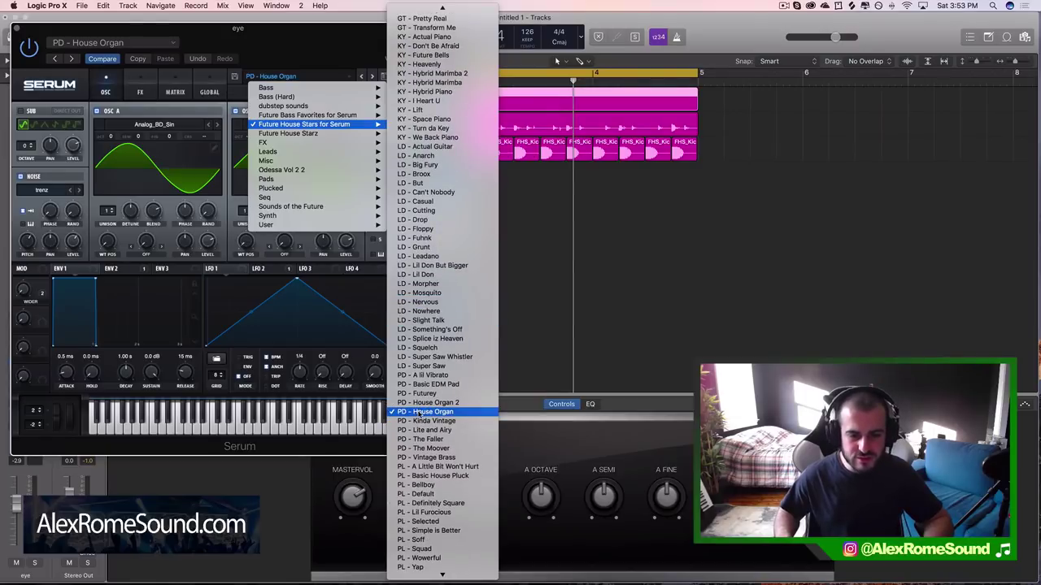
pyautogui.click(418, 412)
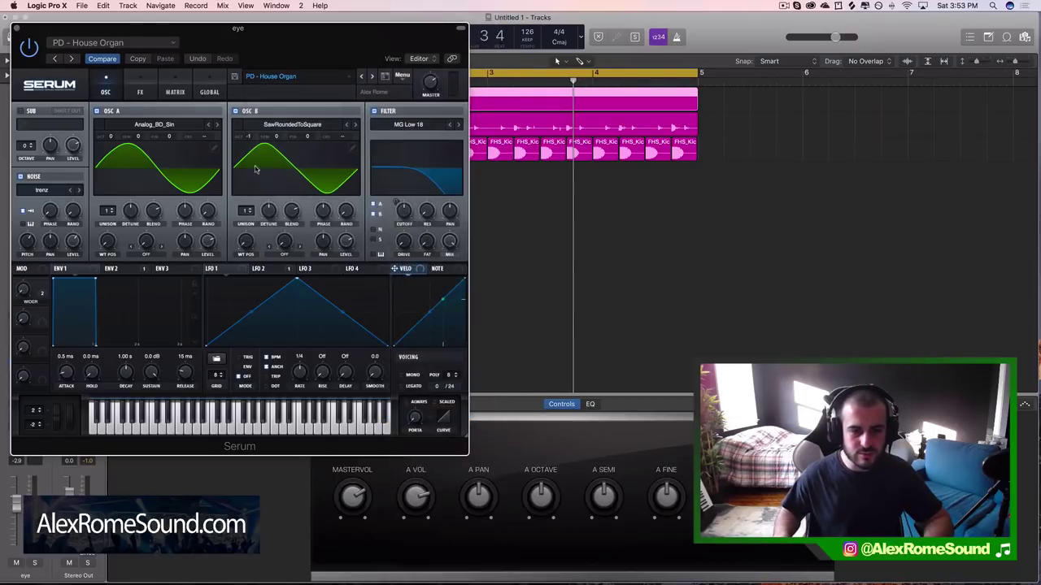
pyautogui.click(17, 28)
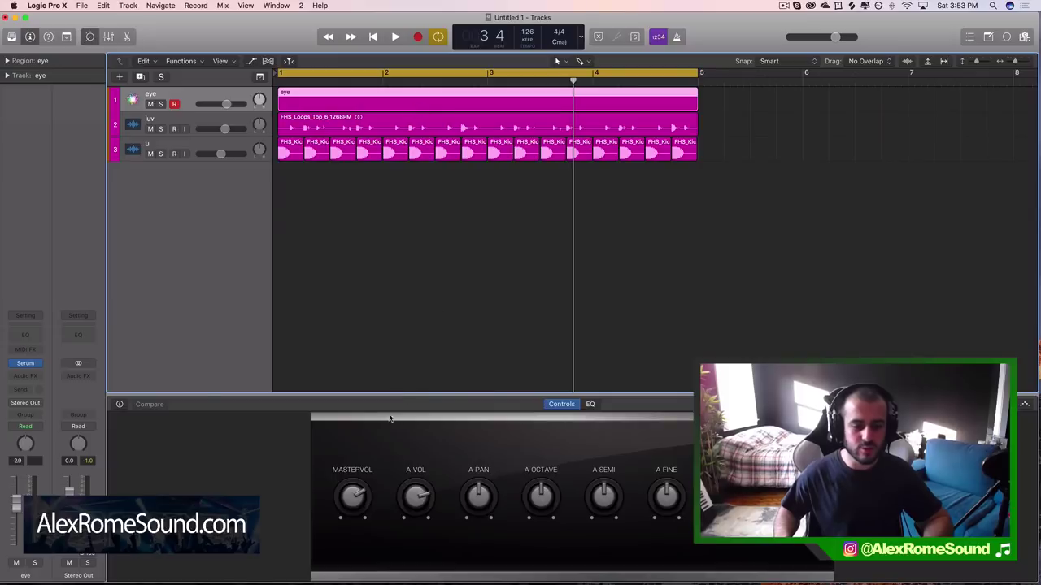
# - Open the eye region in the Piano Roll and play the loop from the start
pyautogui.moveTo(423, 393); pyautogui.dragTo(423, 394)
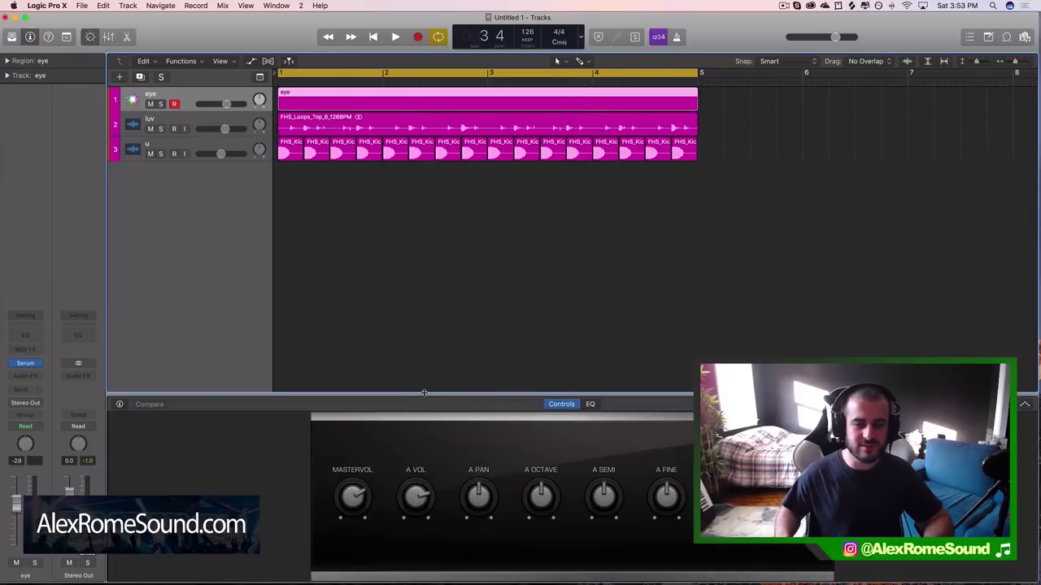
pyautogui.doubleClick(502, 98)
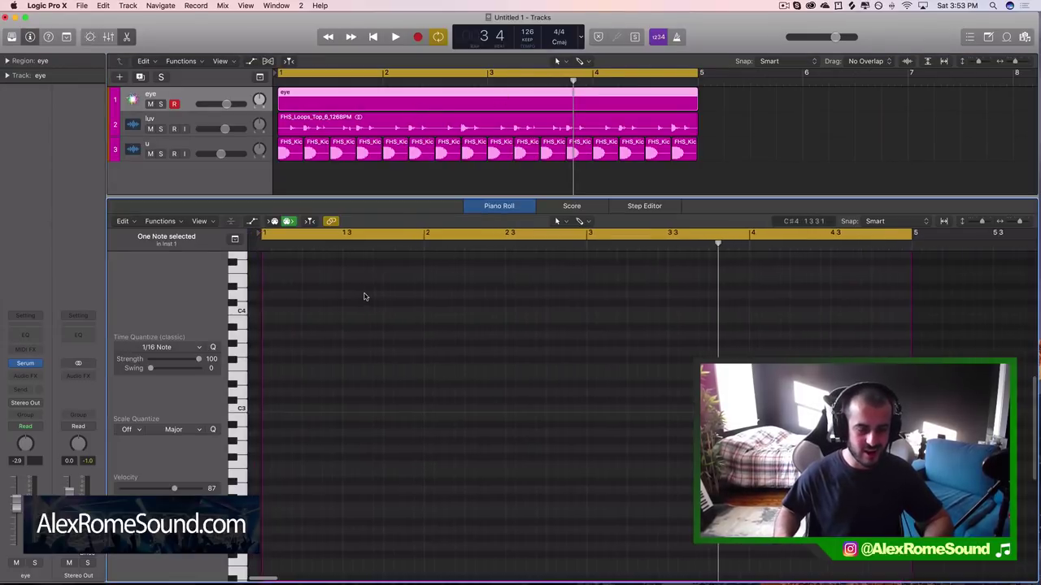
pyautogui.scroll(-5, 358, 325)
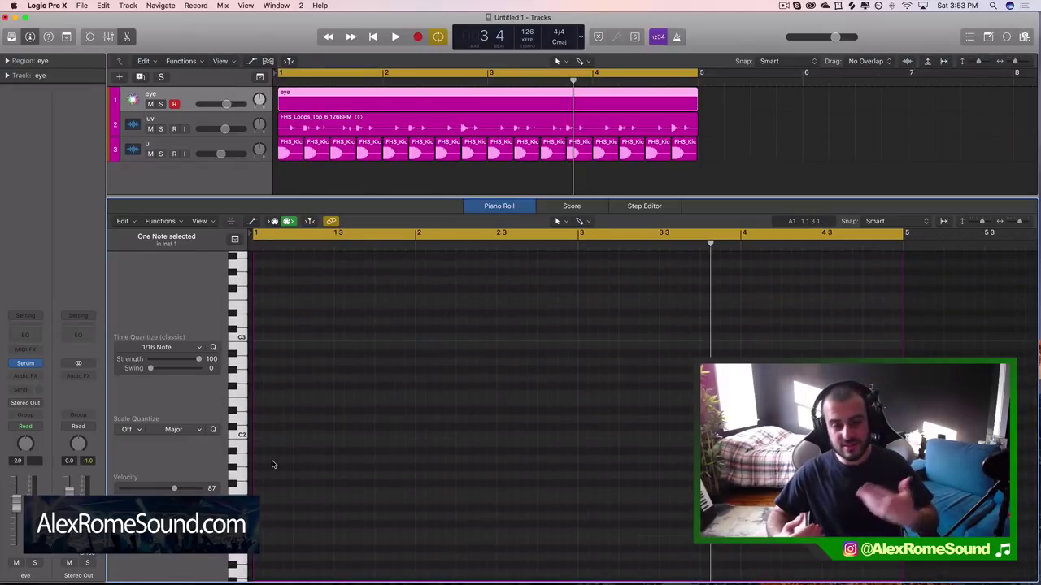
pyautogui.scroll(-3, 273, 464)
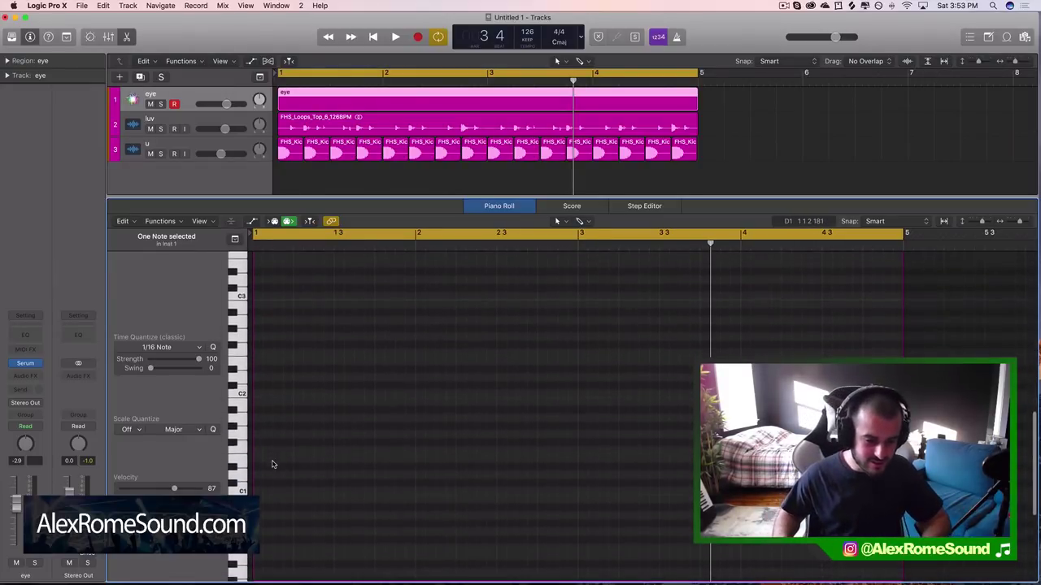
pyautogui.press('super+Right')
pyautogui.press('super+Right')
pyautogui.scroll(2, 295, 462)
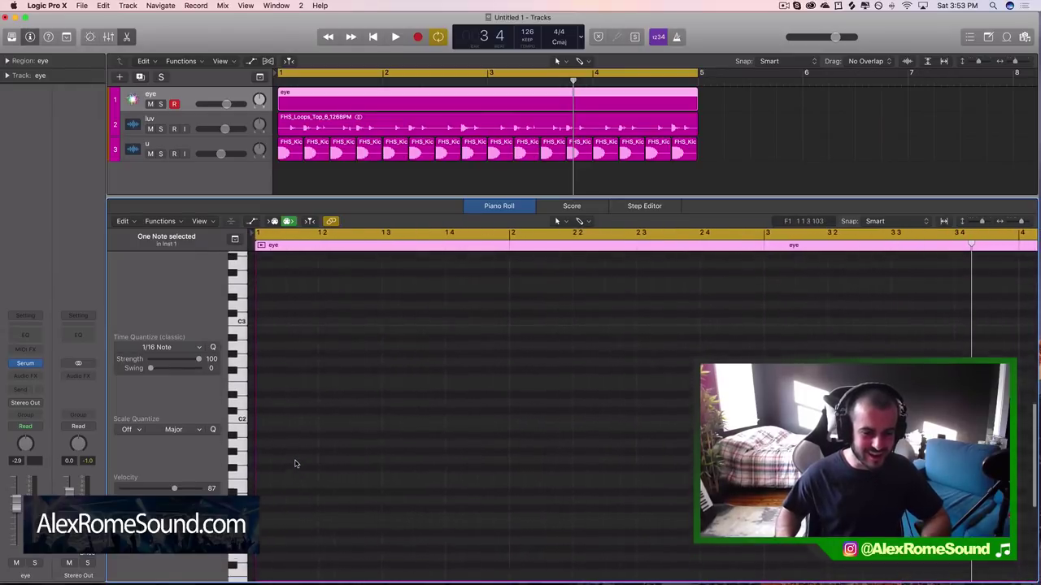
pyautogui.press('Return')
pyautogui.press('space')
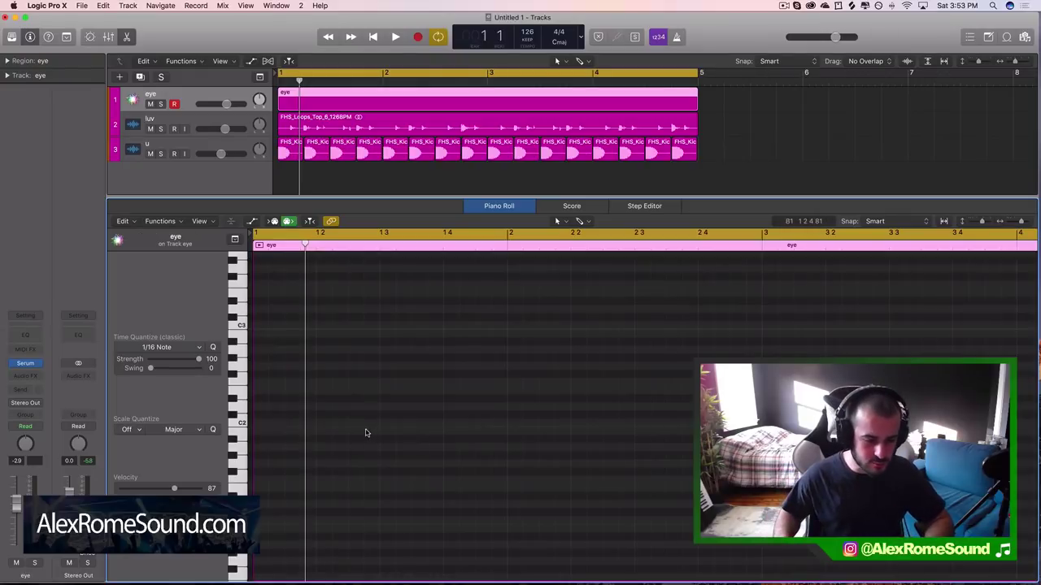
# - Add a G#2 note at the start of bar 1 in the eye region and play it with the drums
pyautogui.click(280, 439)
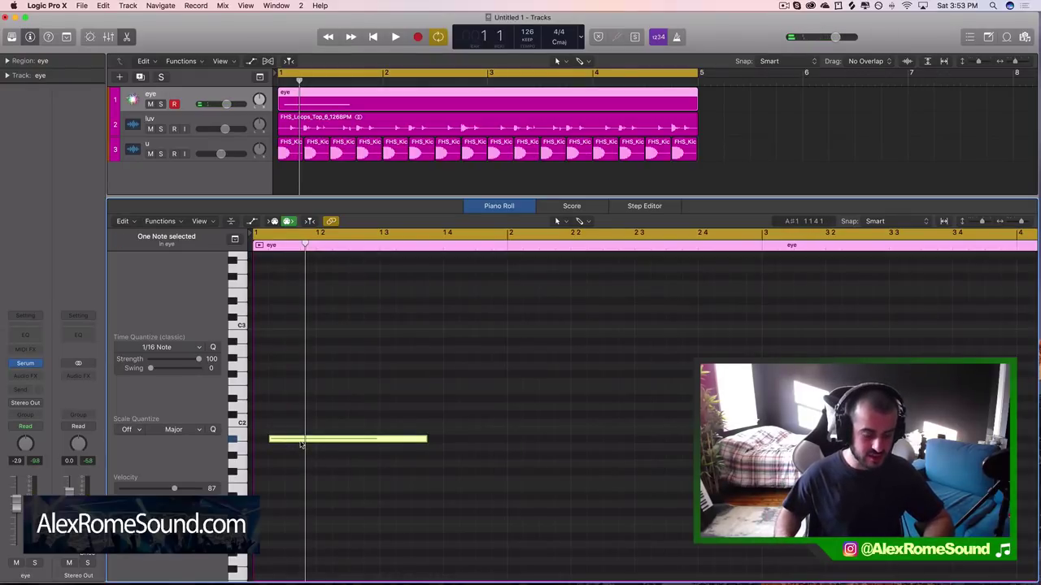
pyautogui.click(315, 443)
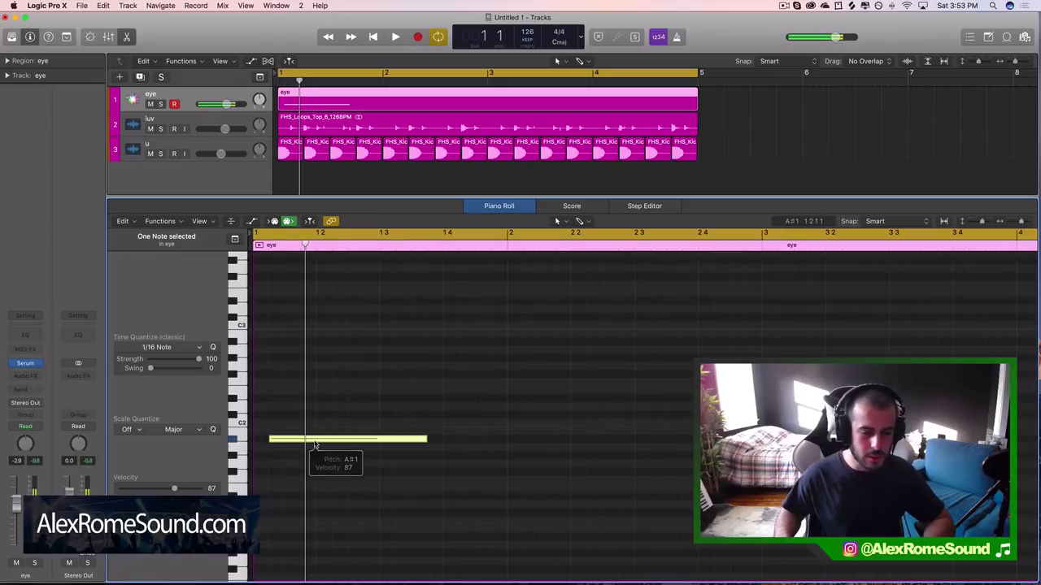
pyautogui.moveTo(316, 444); pyautogui.dragTo(299, 359)
pyautogui.press('space')
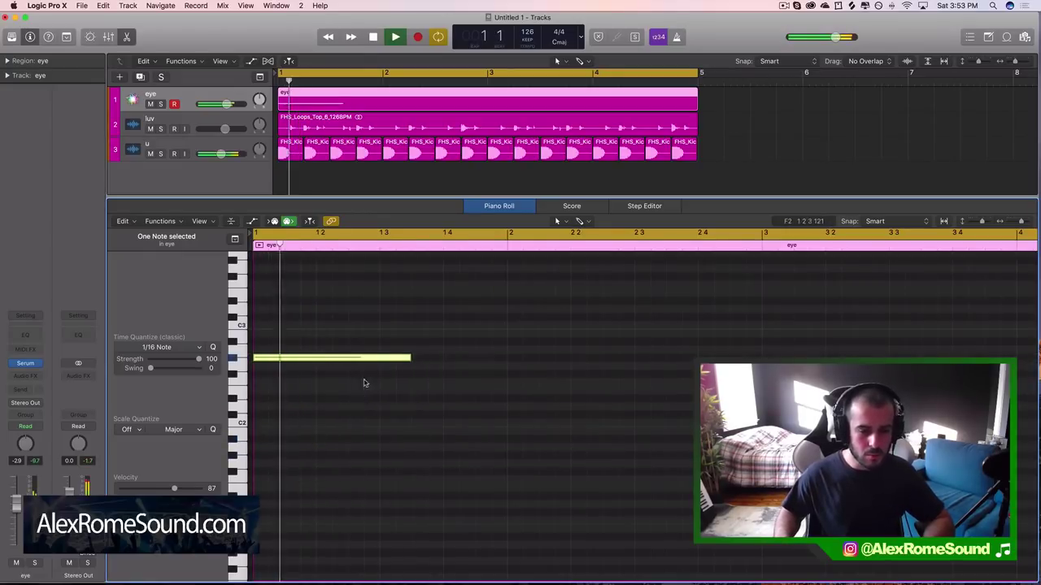
pyautogui.click(425, 377)
pyautogui.press('space')
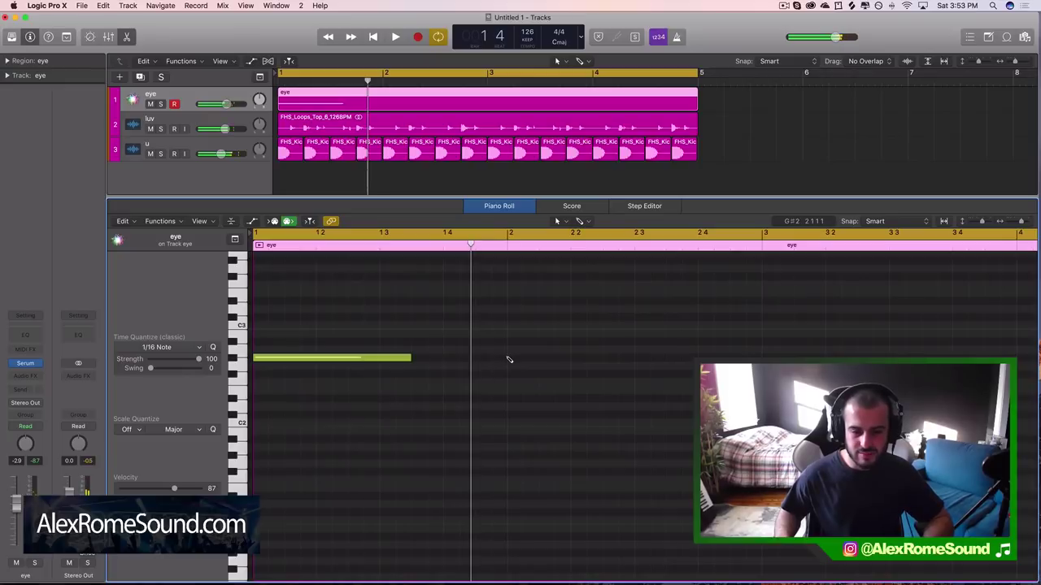
# - Add an E2 note at the start of bar 2 and lengthen the G#2 note to fill bar 1
pyautogui.click(509, 359)
pyautogui.moveTo(528, 360); pyautogui.dragTo(525, 390)
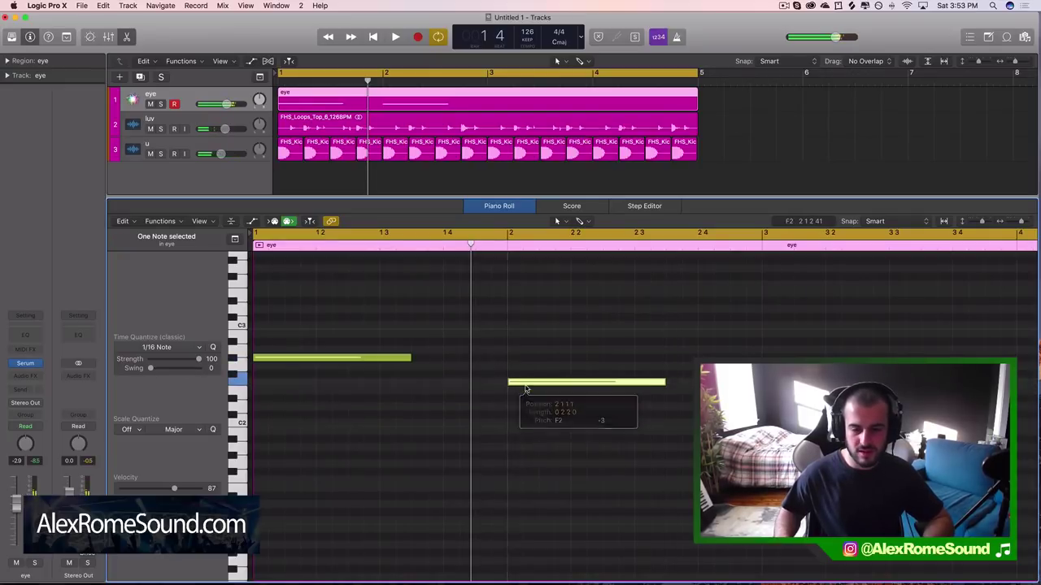
pyautogui.moveTo(409, 358); pyautogui.dragTo(516, 390)
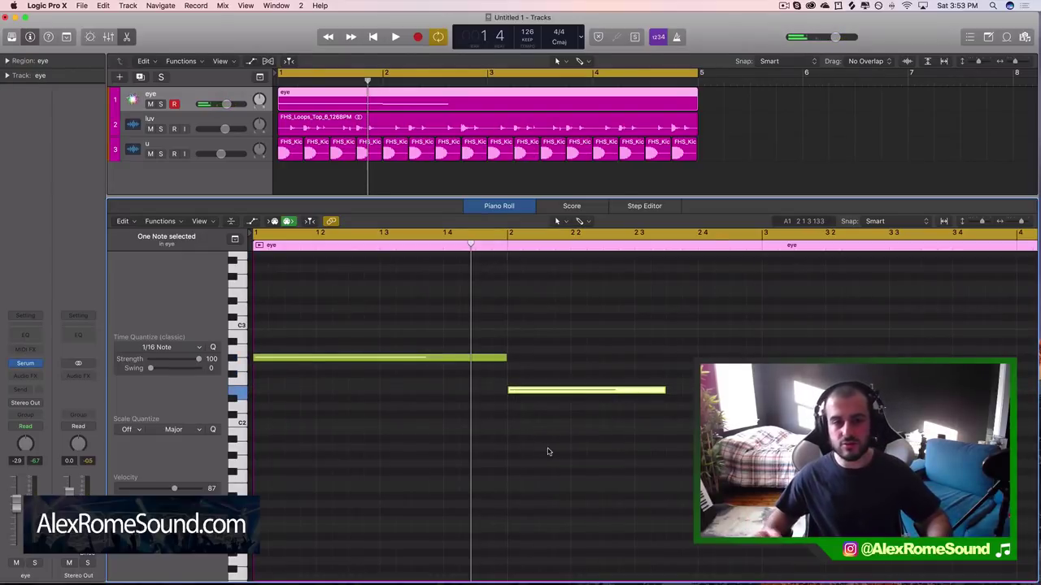
# - Lengthen the E2 note to fill bar 2 and play back the two notes with the drums
pyautogui.press('super+Left')
pyautogui.press('super+Left')
pyautogui.press('super+Left')
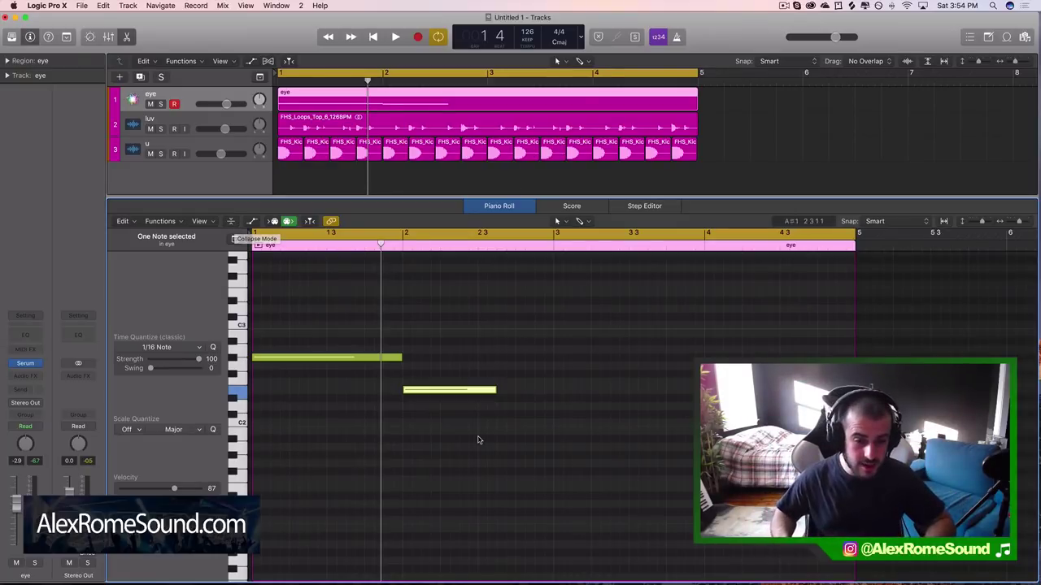
pyautogui.moveTo(494, 389); pyautogui.dragTo(553, 398)
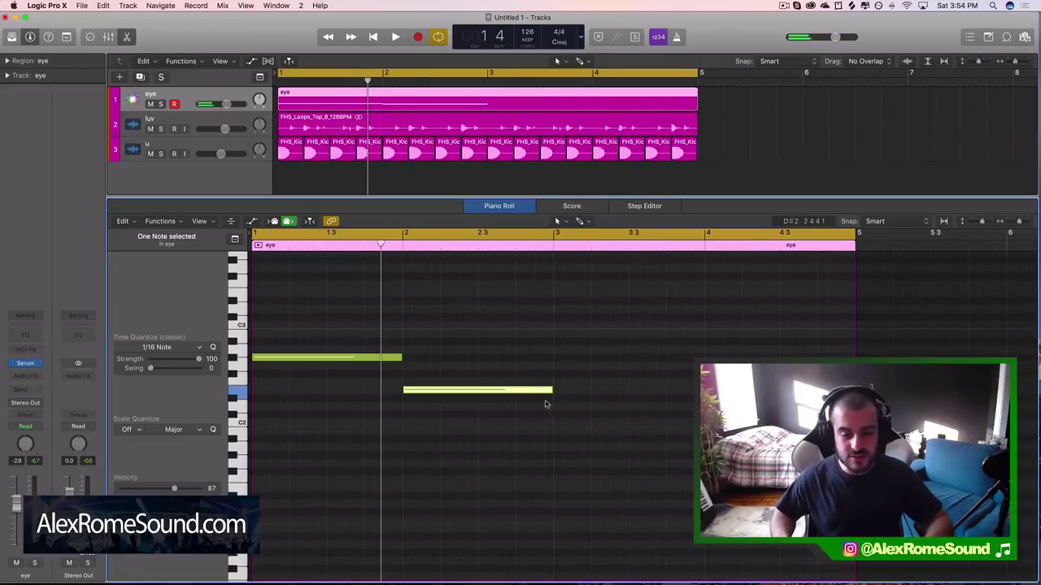
pyautogui.click(559, 415)
pyautogui.press('space')
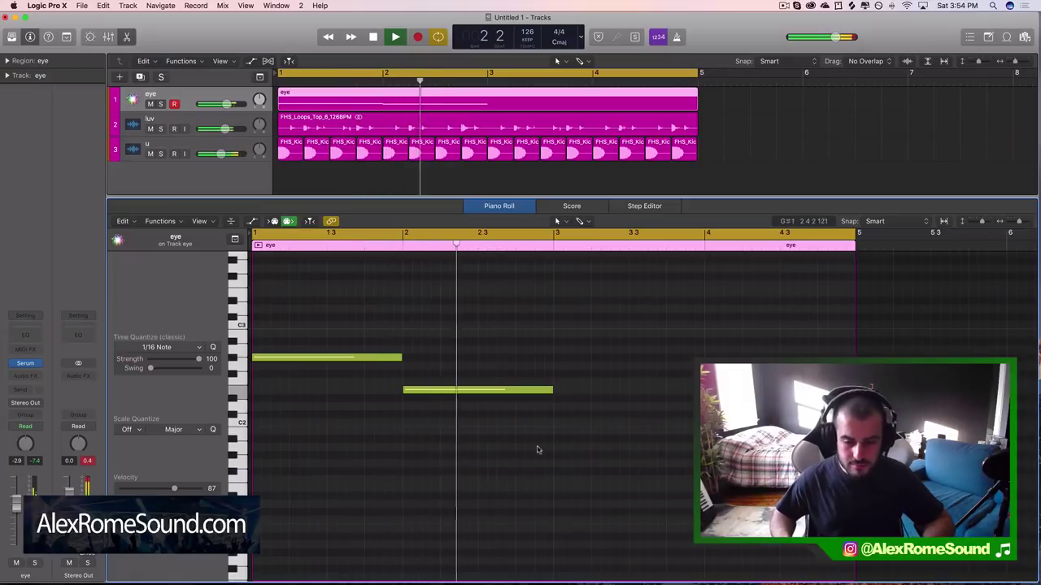
pyautogui.press('space')
# - Add a C#2 note at bar 3 and an F#2 note at bar 4, then play back the end of the line
pyautogui.click(555, 408)
pyautogui.moveTo(555, 407); pyautogui.dragTo(555, 414)
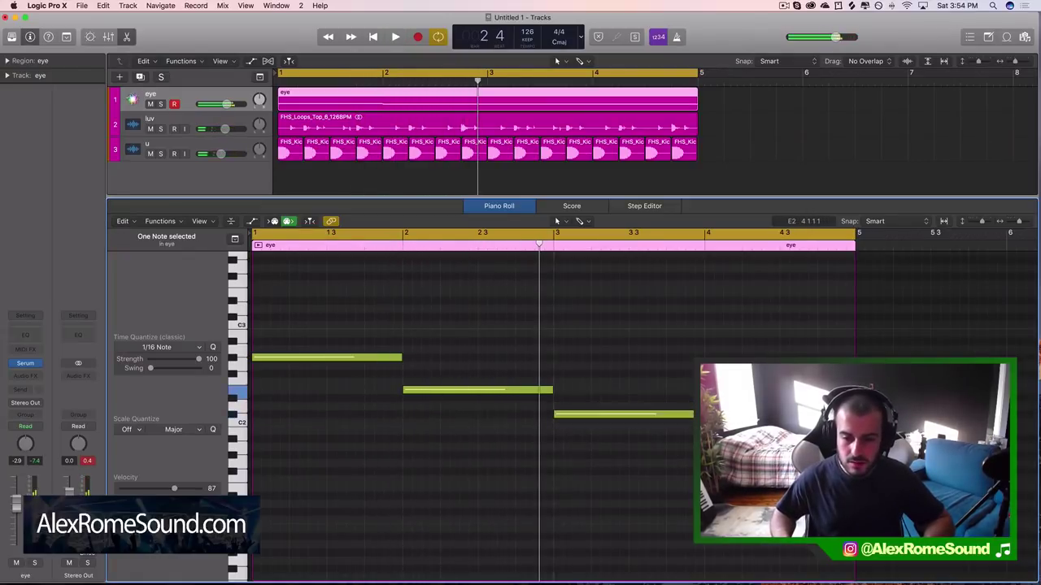
pyautogui.press('space')
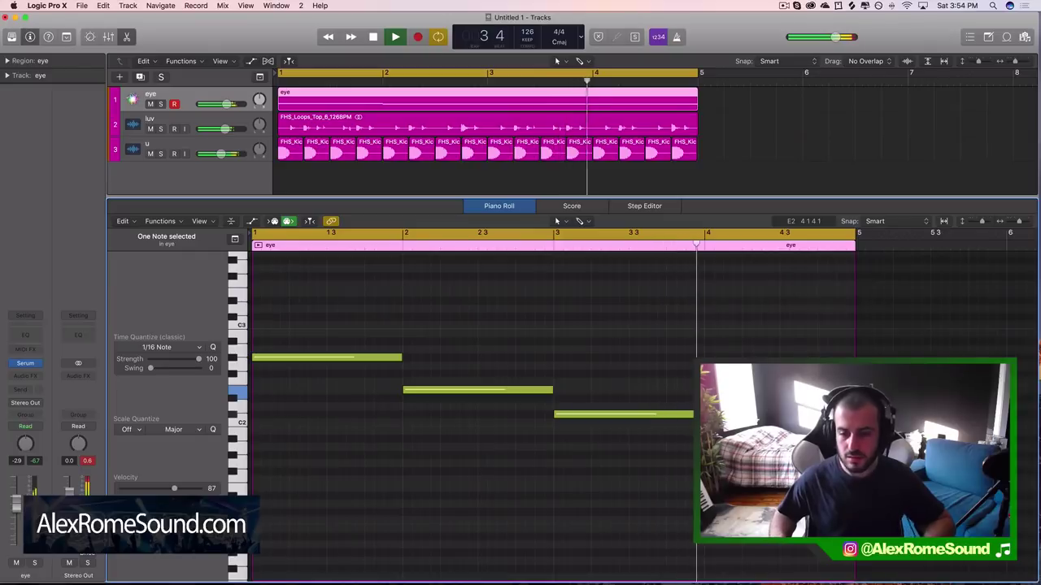
pyautogui.press('space')
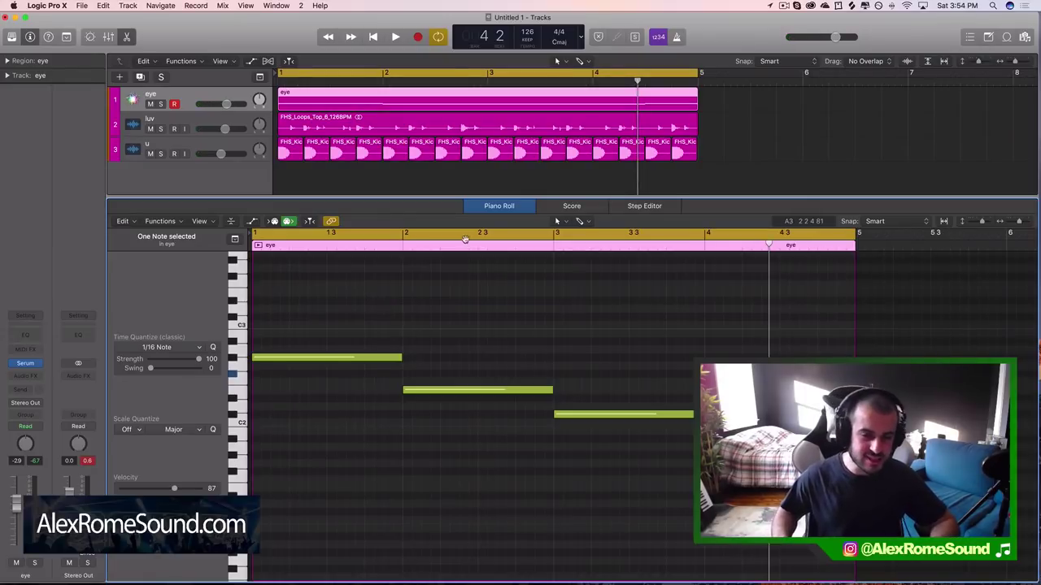
# - Move the playhead to the start of bar 2 in the Piano Roll
pyautogui.click(431, 245)
pyautogui.moveTo(431, 245); pyautogui.dragTo(402, 246)
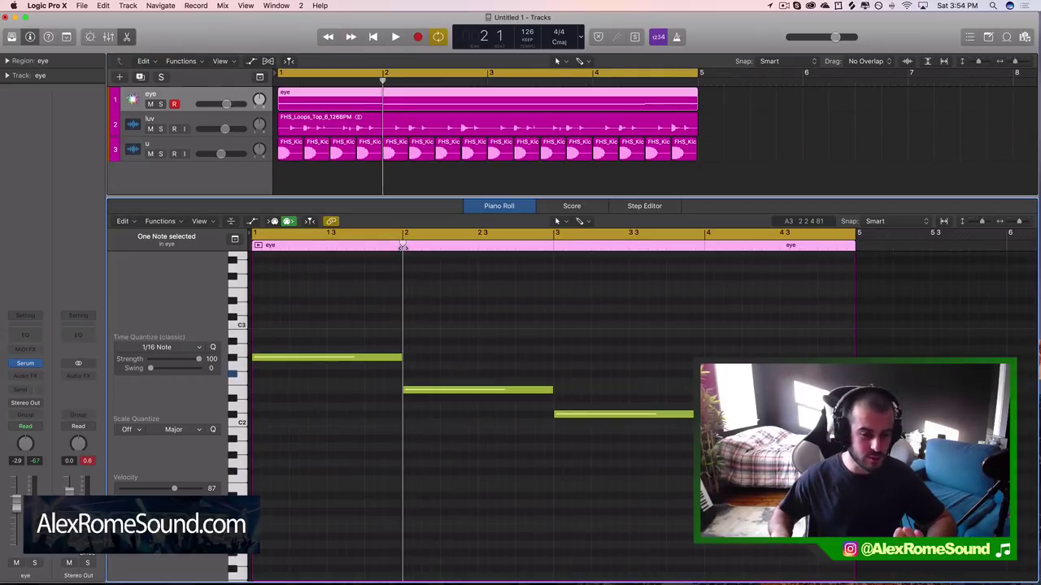
pyautogui.scroll(1, 411, 276)
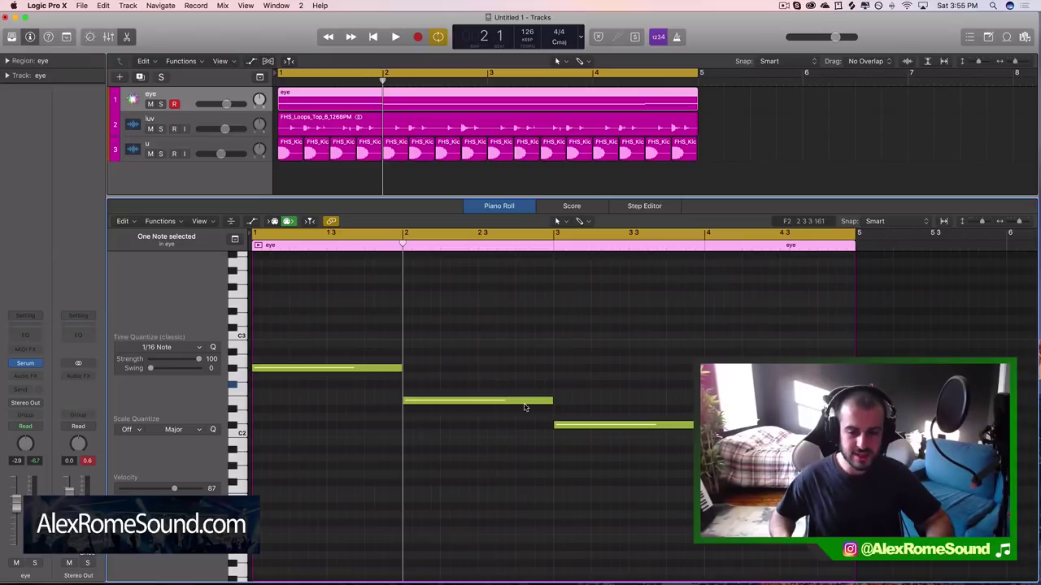
# - Shorten the bar 1 G#2 note by an eighth note and start the following E2 and C#2 notes an eighth note earlier
pyautogui.press('super+Right')
pyautogui.press('super+Right')
pyautogui.hscroll(-5, 421, 341)
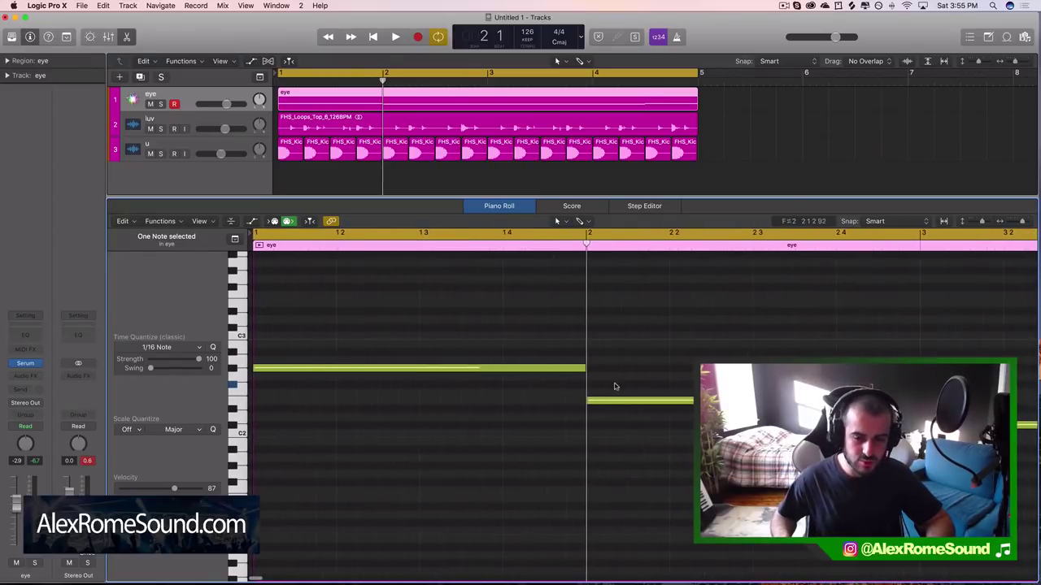
pyautogui.hscroll(2, 596, 438)
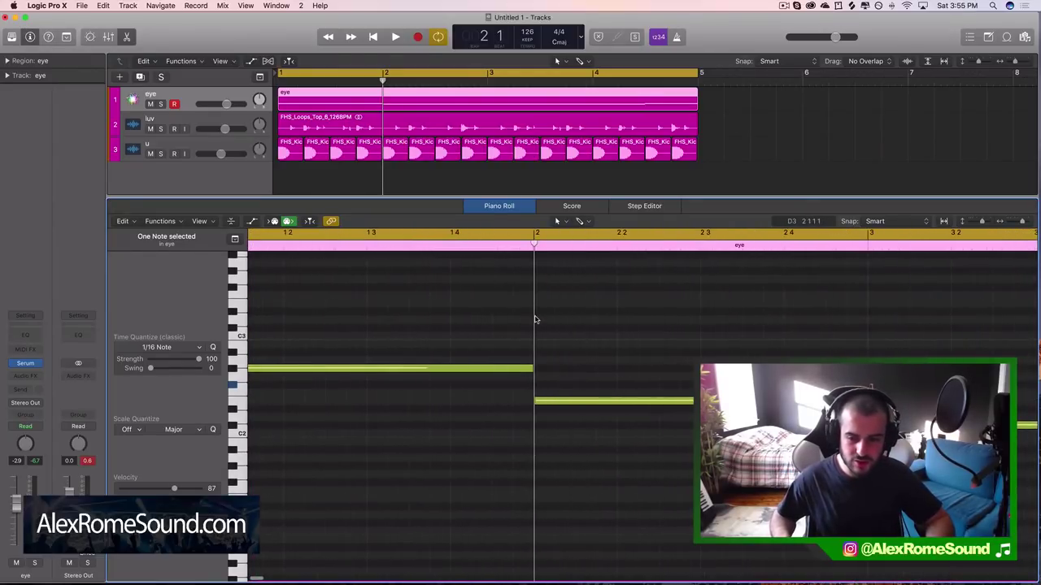
pyautogui.hscroll(10, 534, 319)
pyautogui.hscroll(8, 445, 357)
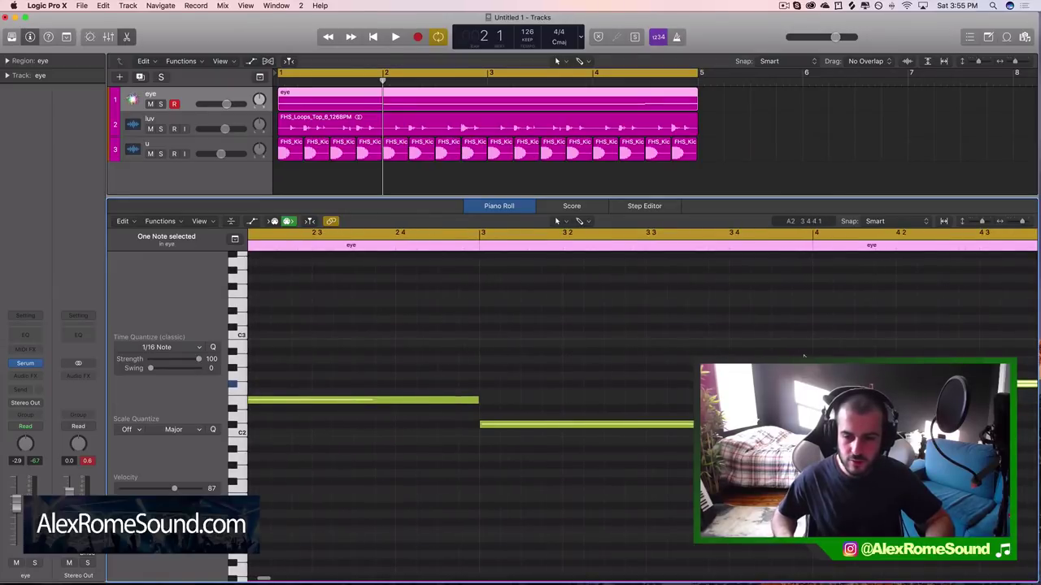
pyautogui.hscroll(15, 572, 374)
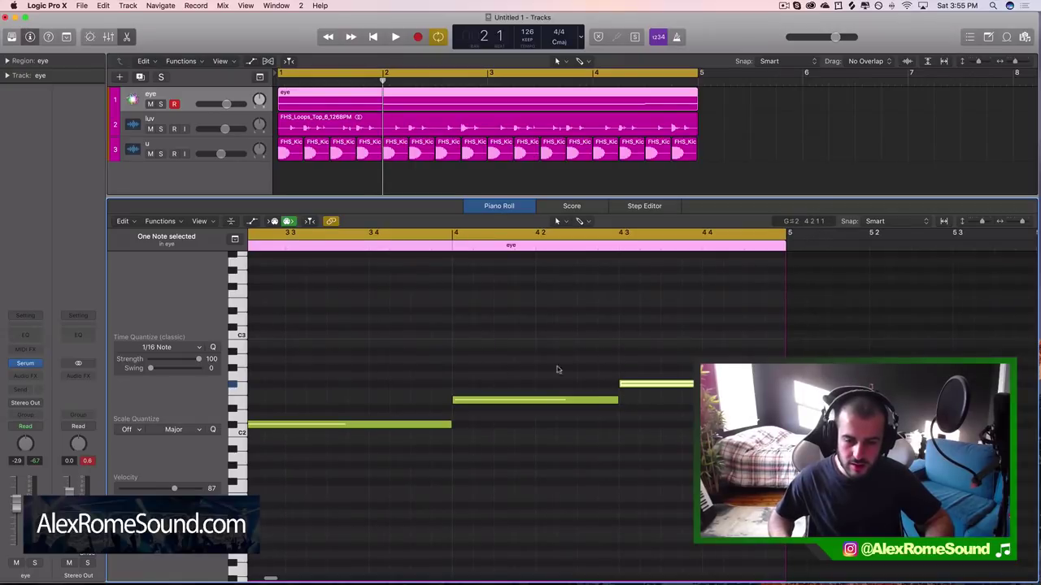
pyautogui.press('super+Left')
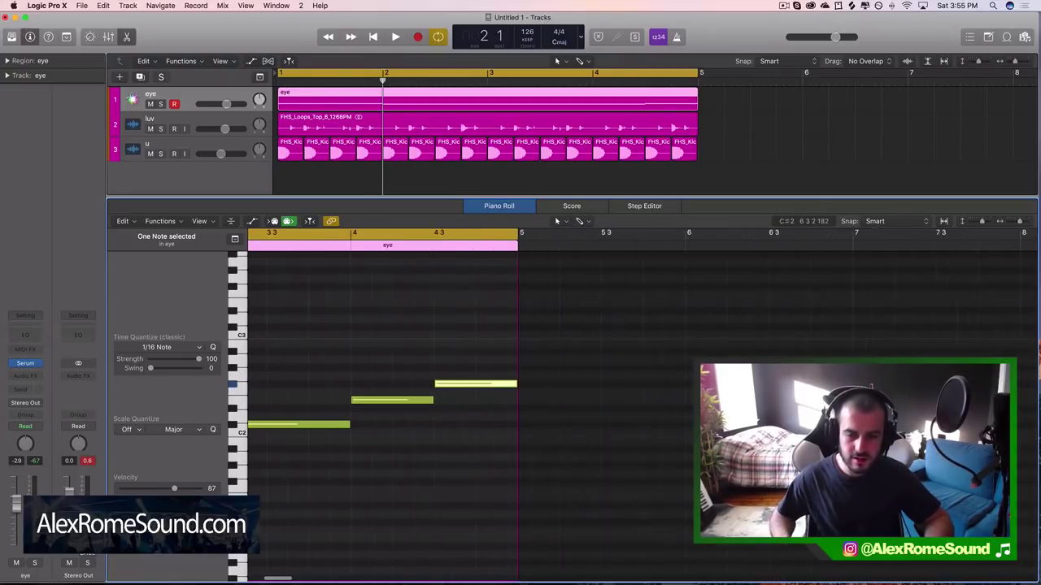
pyautogui.hscroll(-15, 348, 386)
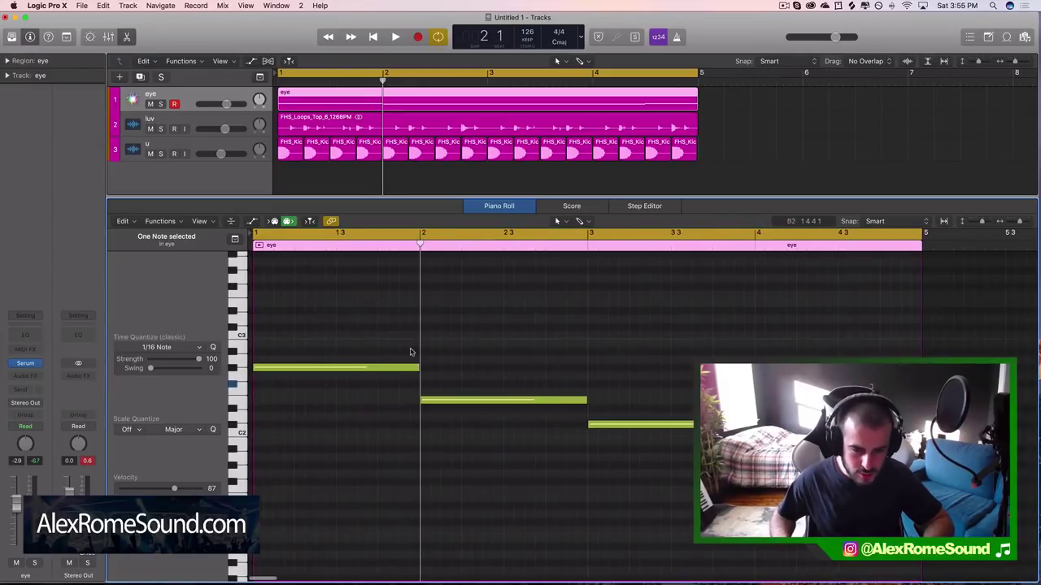
pyautogui.moveTo(419, 368); pyautogui.dragTo(396, 368)
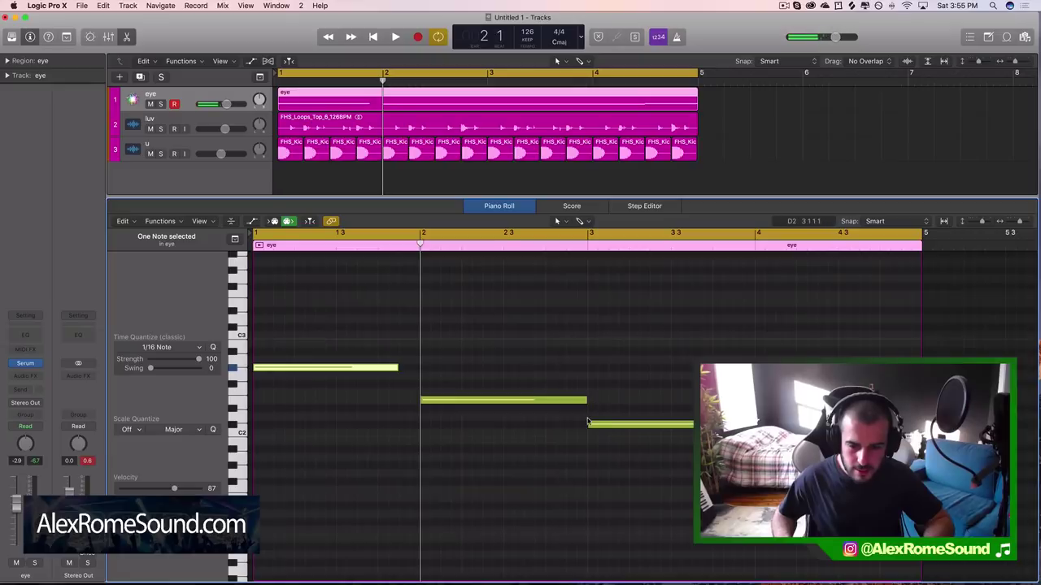
pyautogui.moveTo(590, 424); pyautogui.dragTo(567, 425)
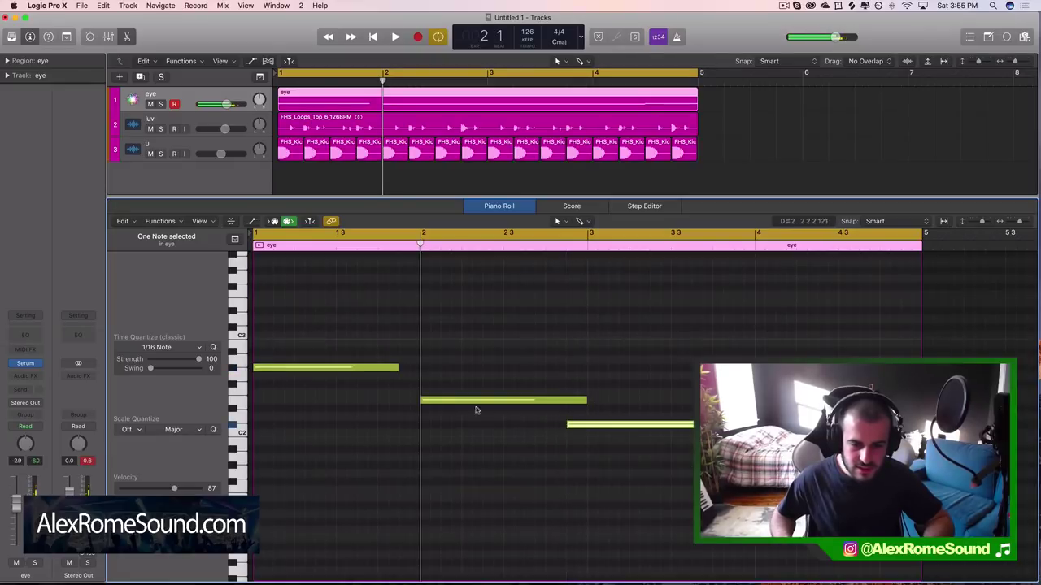
pyautogui.moveTo(422, 400); pyautogui.dragTo(400, 401)
# - End the bar 2 E2 note and make the change from C#2 to E2 an eighth note earlier, and play back the line
pyautogui.scroll(3, 423, 401)
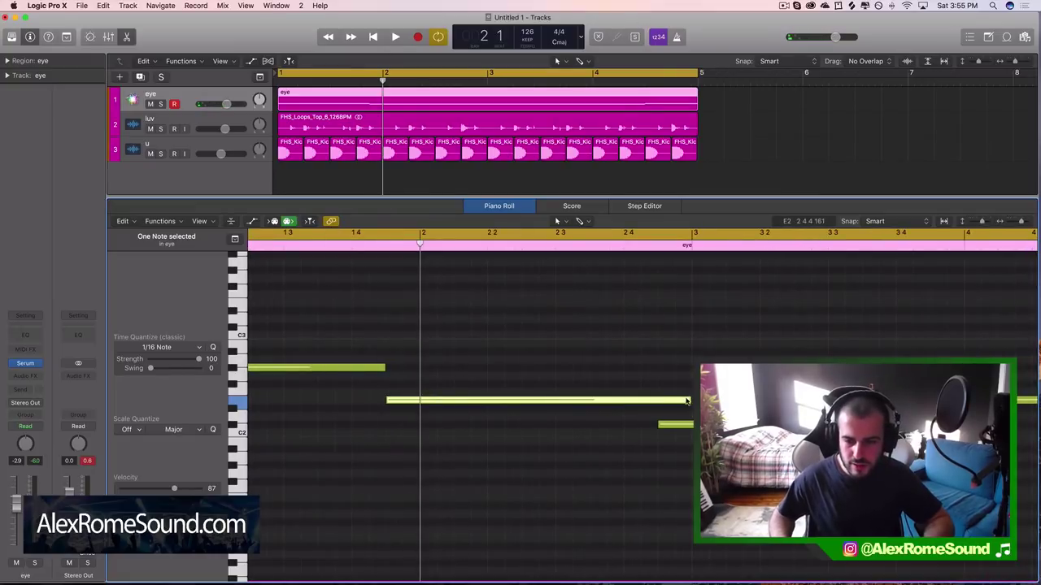
pyautogui.moveTo(687, 399); pyautogui.dragTo(669, 425)
pyautogui.hscroll(5, 656, 404)
pyautogui.moveTo(712, 400); pyautogui.dragTo(673, 404)
pyautogui.press('space')
pyautogui.press('super+Left')
pyautogui.press('super+Left')
pyautogui.press('super+Left')
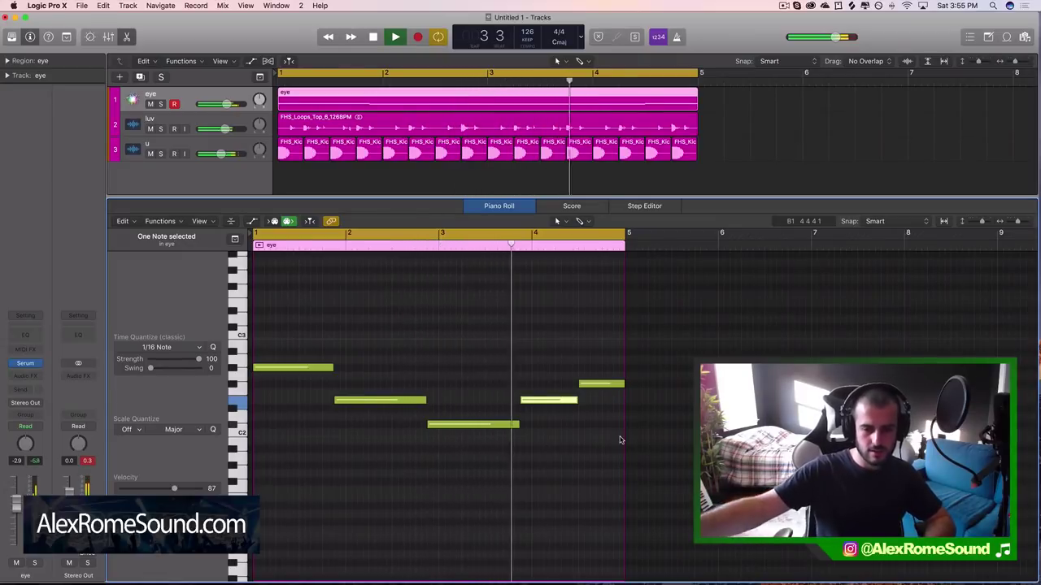
# - Stop playback and shift the change from E2 to F#2 in bar 4 an eighth note earlier
pyautogui.press('space')
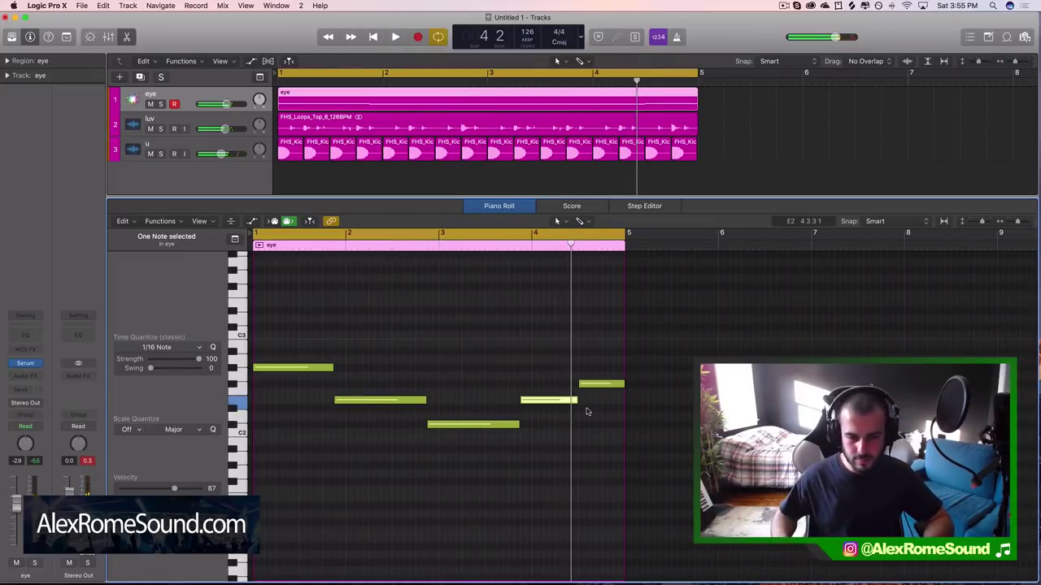
pyautogui.moveTo(577, 399)
pyautogui.mouseDown()
pyautogui.moveTo(566, 399)
pyautogui.moveTo(568, 385)
pyautogui.mouseUp()
pyautogui.click(573, 386)
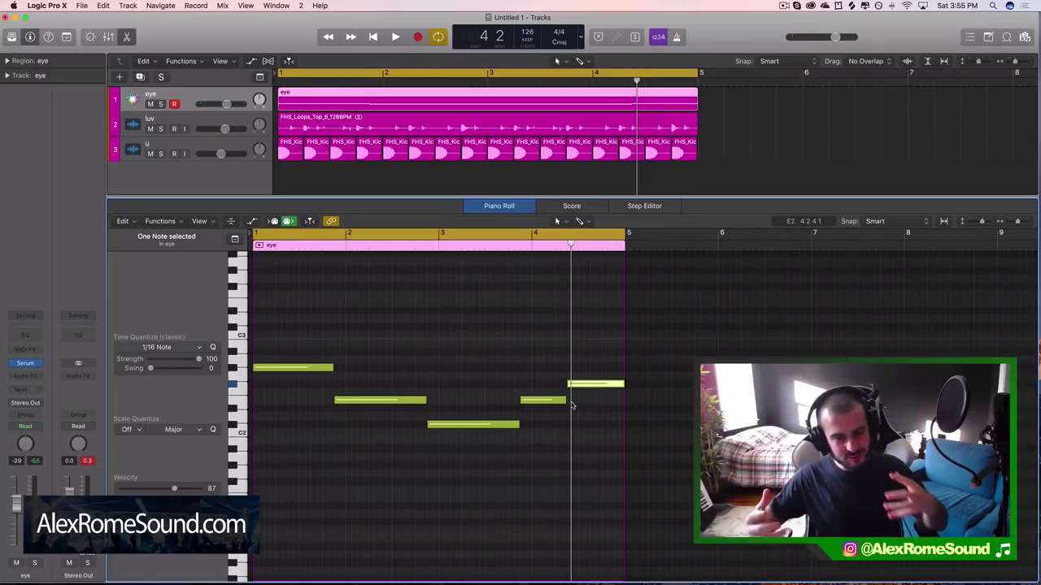
# - Duplicate the G#2 note and place the copy on B3 at the start of bar 1
pyautogui.scroll(5, 534, 416)
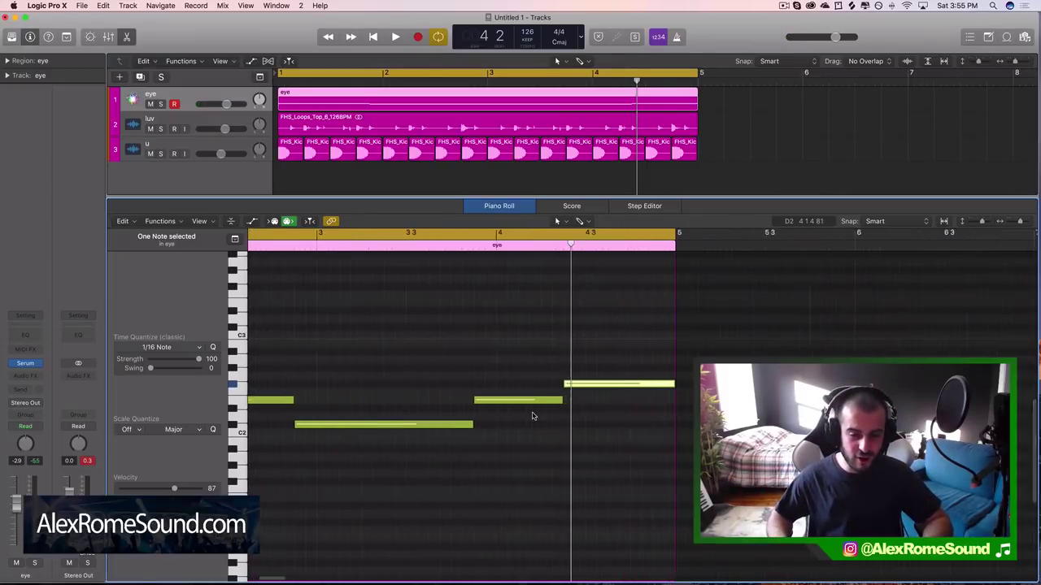
pyautogui.hscroll(-6, 534, 415)
pyautogui.scroll(2, 441, 408)
pyautogui.moveTo(459, 422); pyautogui.dragTo(280, 334)
pyautogui.press('super+r')
pyautogui.scroll(3, 492, 350)
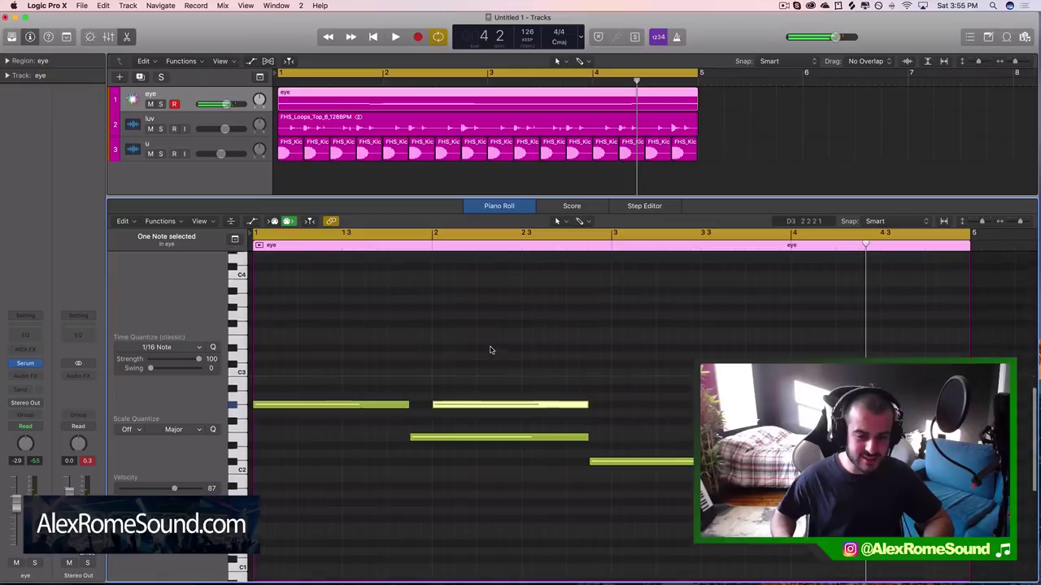
pyautogui.moveTo(482, 464); pyautogui.dragTo(299, 342)
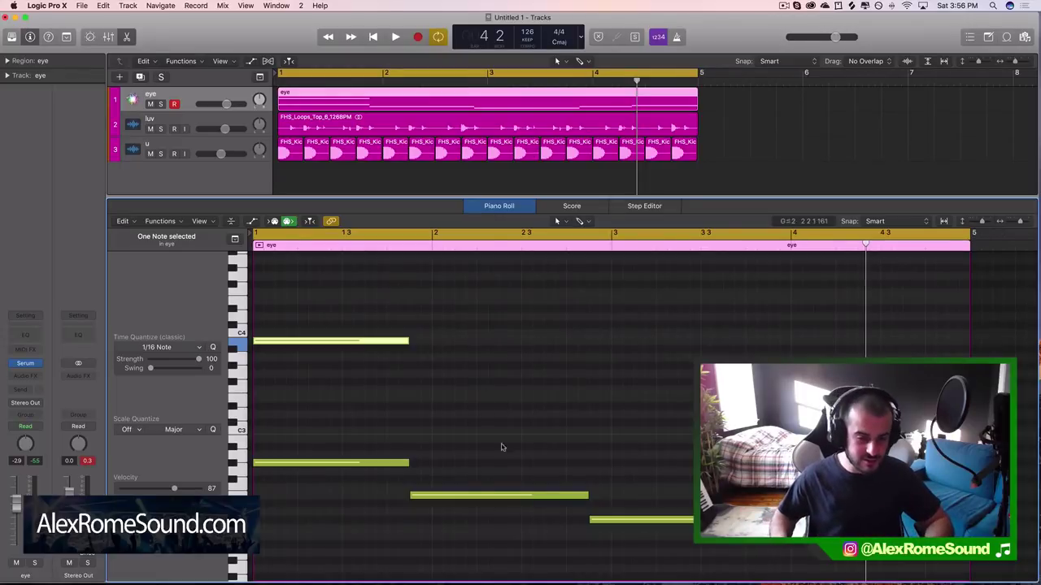
pyautogui.scroll(-2, 536, 437)
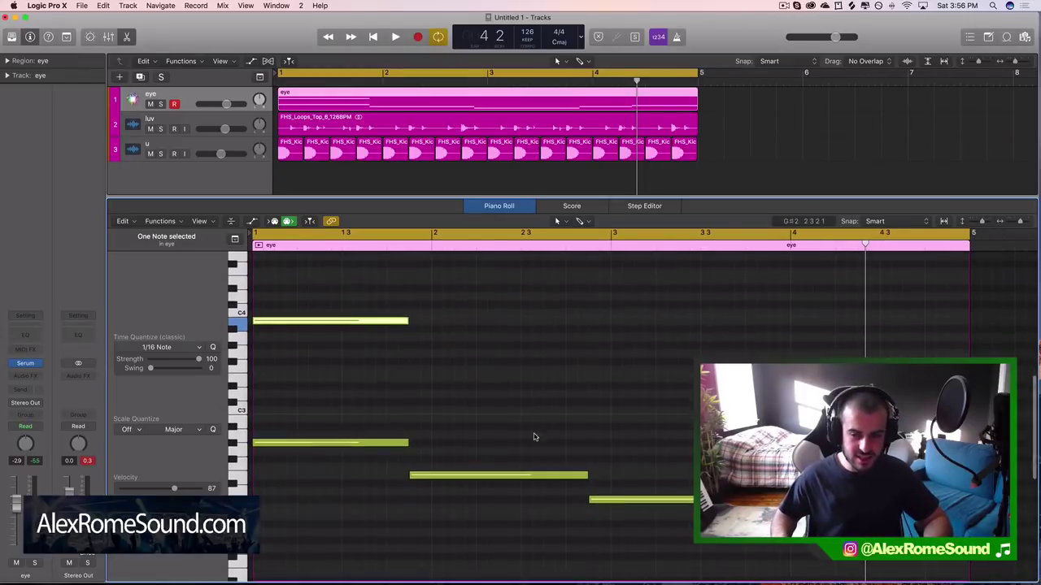
# - Play from the start and add a G#3 note directly after the B3 note, above the start of the E2 note
pyautogui.click(884, 244)
pyautogui.press('Return')
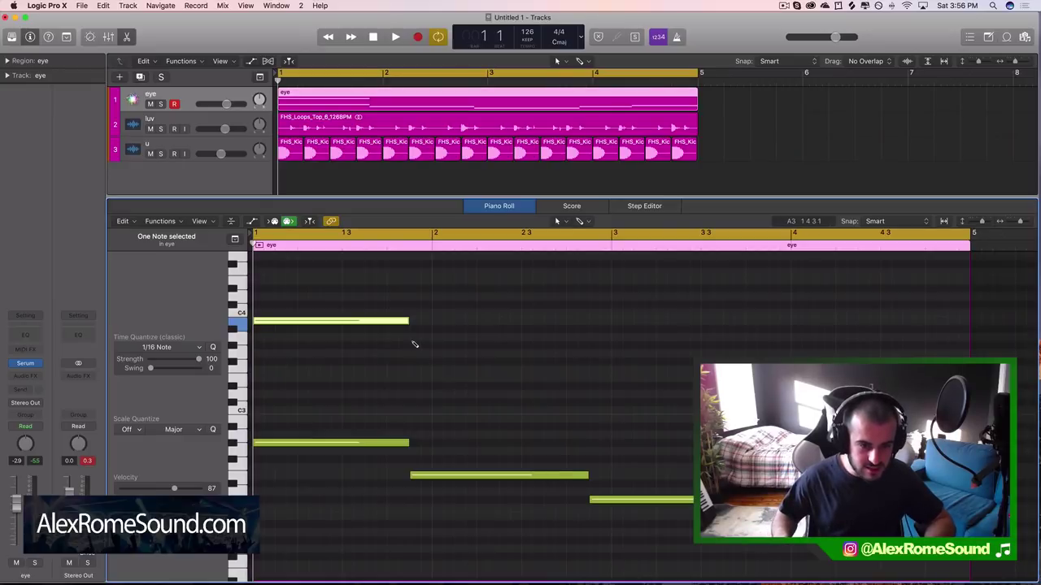
pyautogui.press('space')
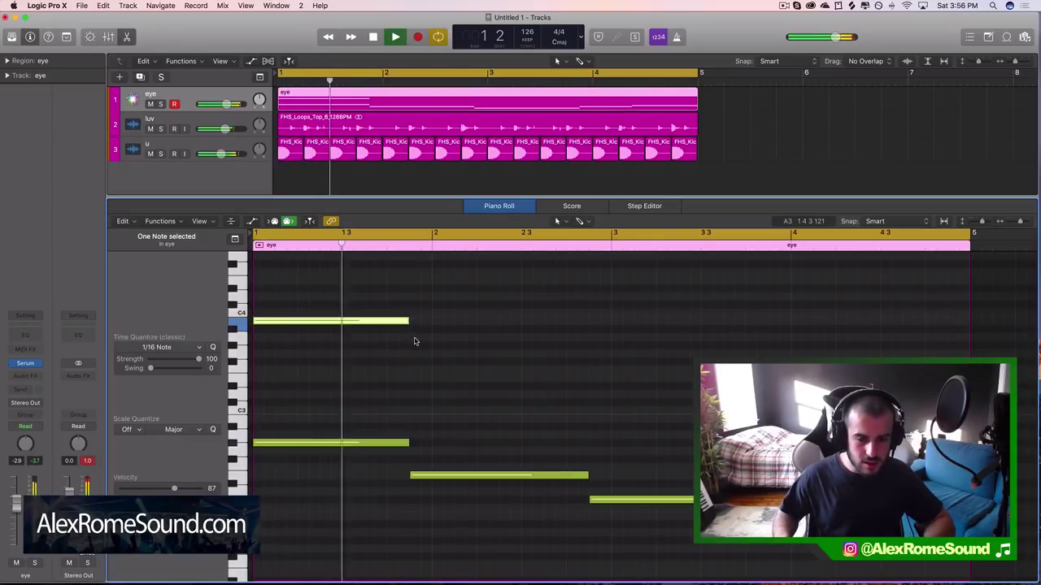
pyautogui.click(416, 354)
pyautogui.moveTo(418, 353); pyautogui.dragTo(419, 347)
pyautogui.press('space')
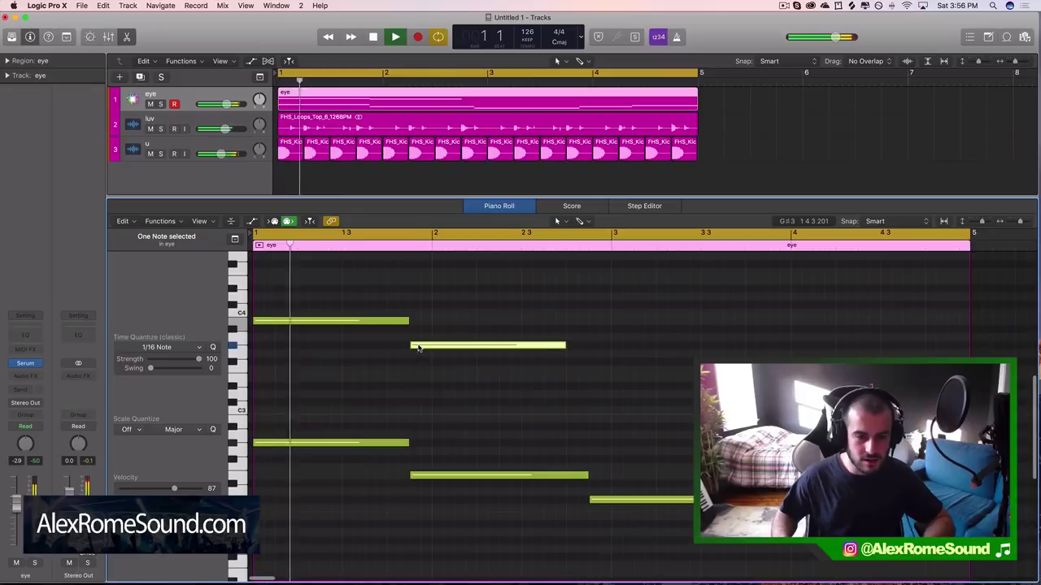
# - Lengthen the G#3 note to one full bar so it ends together with the E2 note
pyautogui.press('super+Left')
pyautogui.press('super+Left')
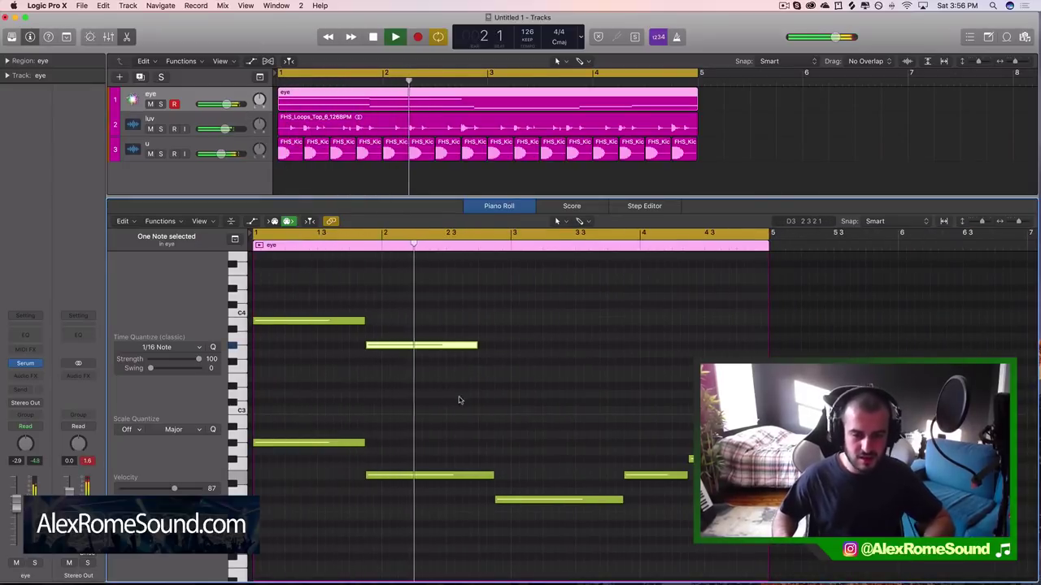
pyautogui.press('space')
pyautogui.moveTo(477, 345); pyautogui.dragTo(493, 345)
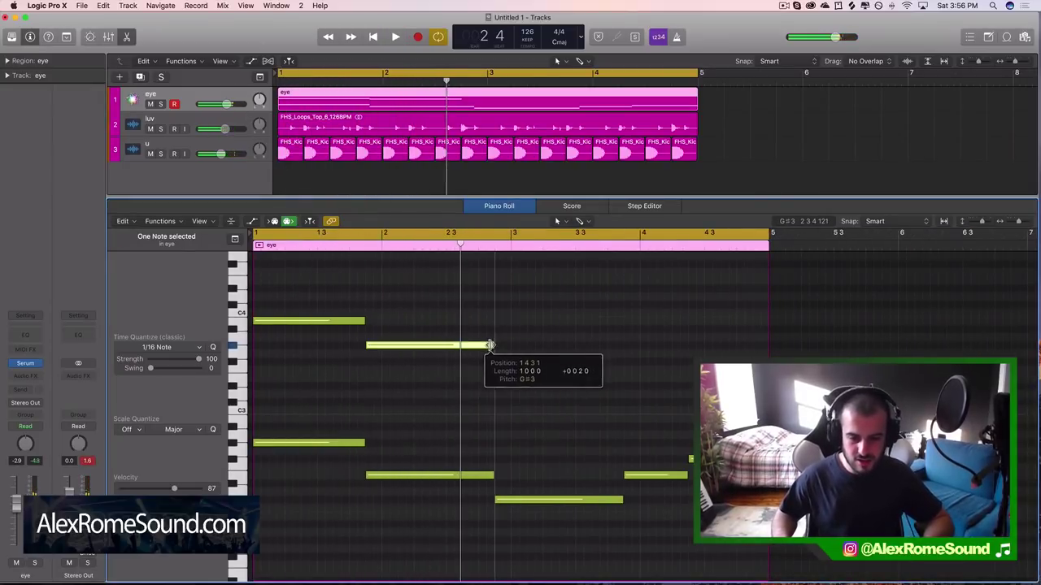
# - Add E3, G#3 and A#3 notes above the C#2, bar 4 E2 and F#2 notes, matching their lengths
pyautogui.click(498, 393)
pyautogui.moveTo(507, 386); pyautogui.dragTo(501, 377)
pyautogui.click(649, 477)
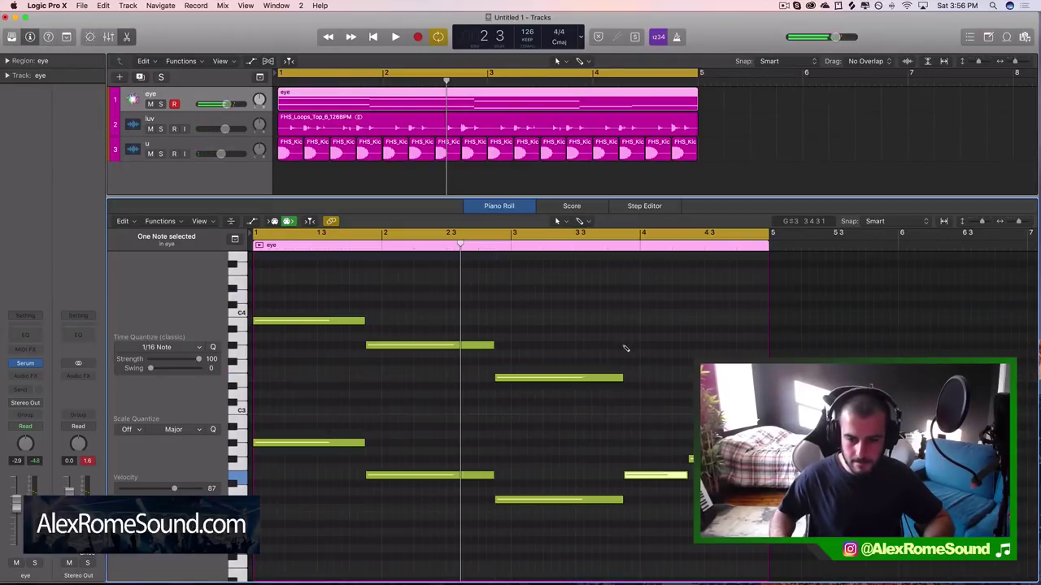
pyautogui.click(626, 346)
pyautogui.click(688, 337)
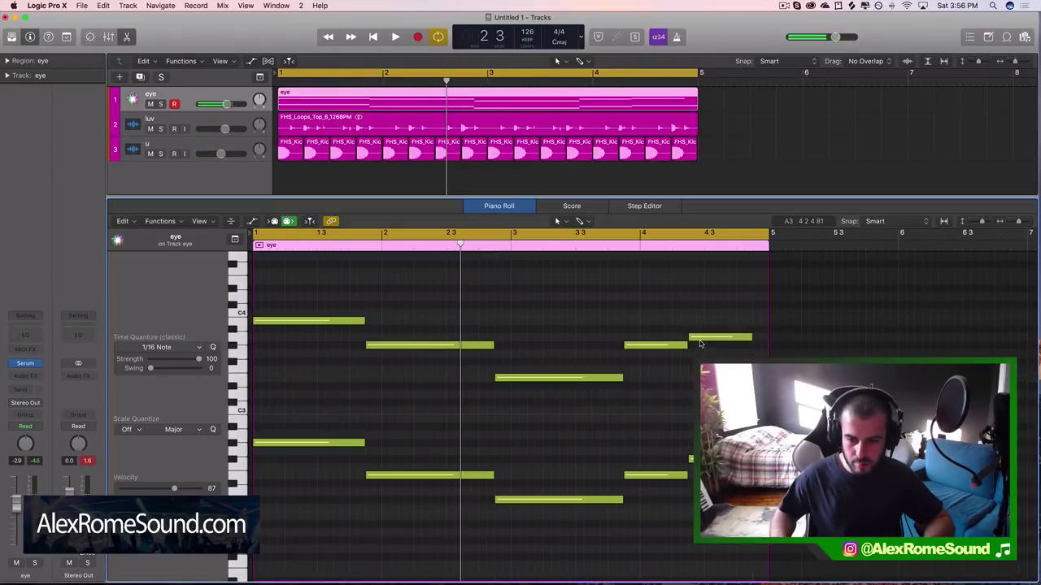
pyautogui.moveTo(732, 336); pyautogui.dragTo(768, 330)
# - Play back the two-voice progression and lower the Serum track's volume to -4.8 dB
pyautogui.press('space')
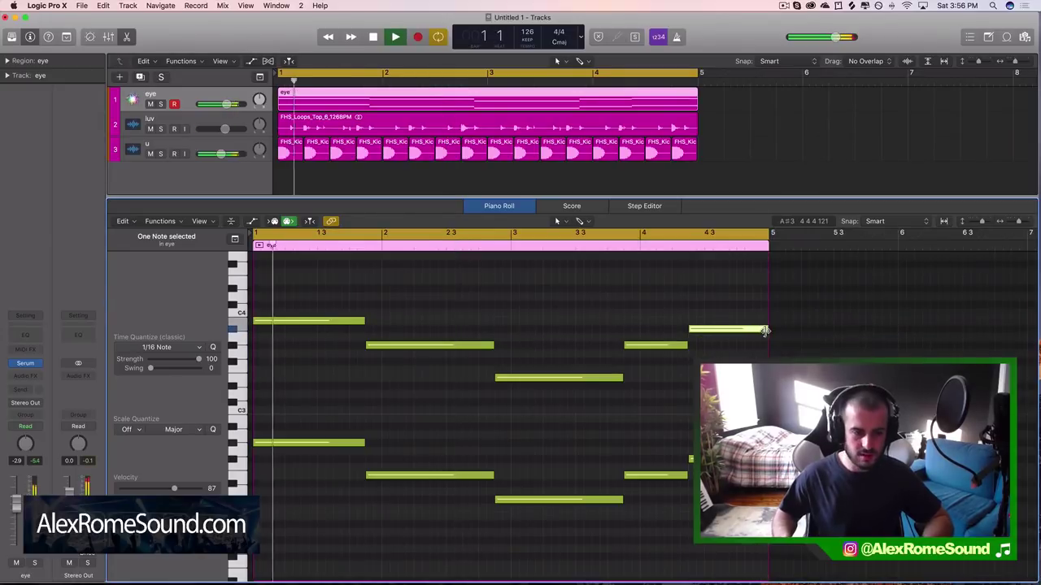
pyautogui.click(577, 434)
pyautogui.moveTo(224, 108); pyautogui.dragTo(211, 108)
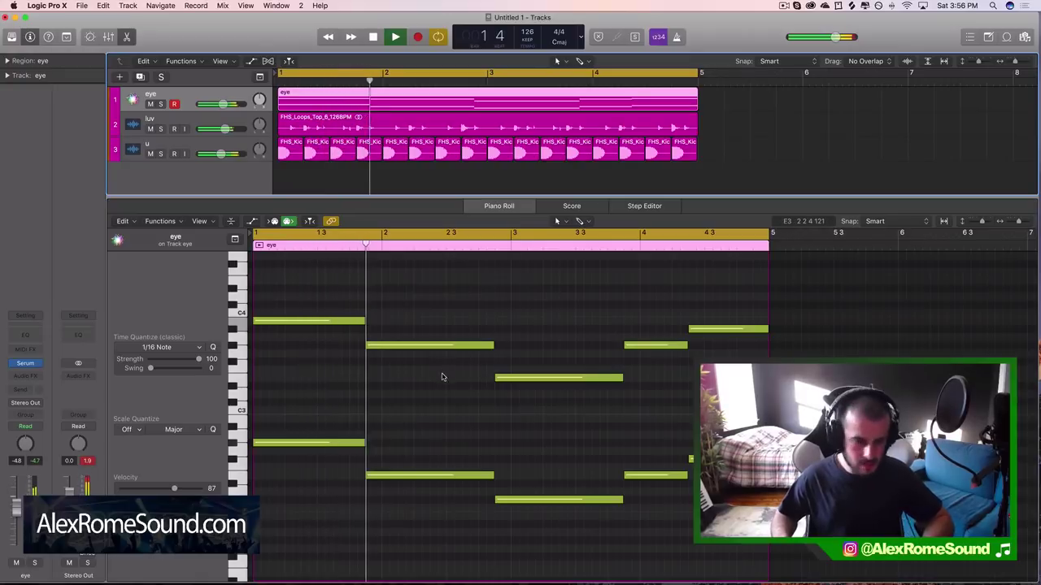
pyautogui.press('space')
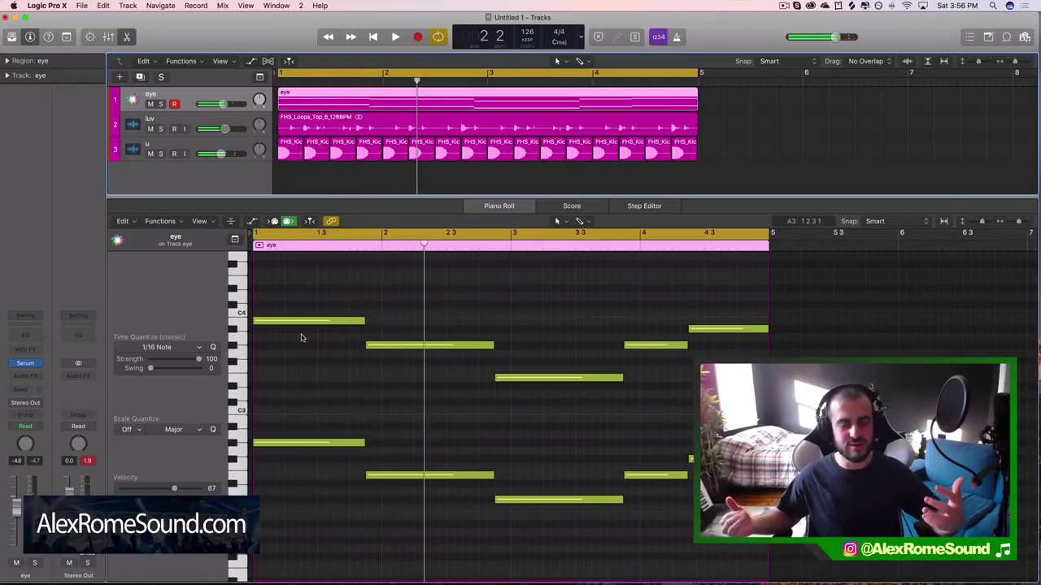
# - Insert the Kickstart plug-in on the Serum track, choose its second ducking curve and play back the loop
pyautogui.click(38, 375)
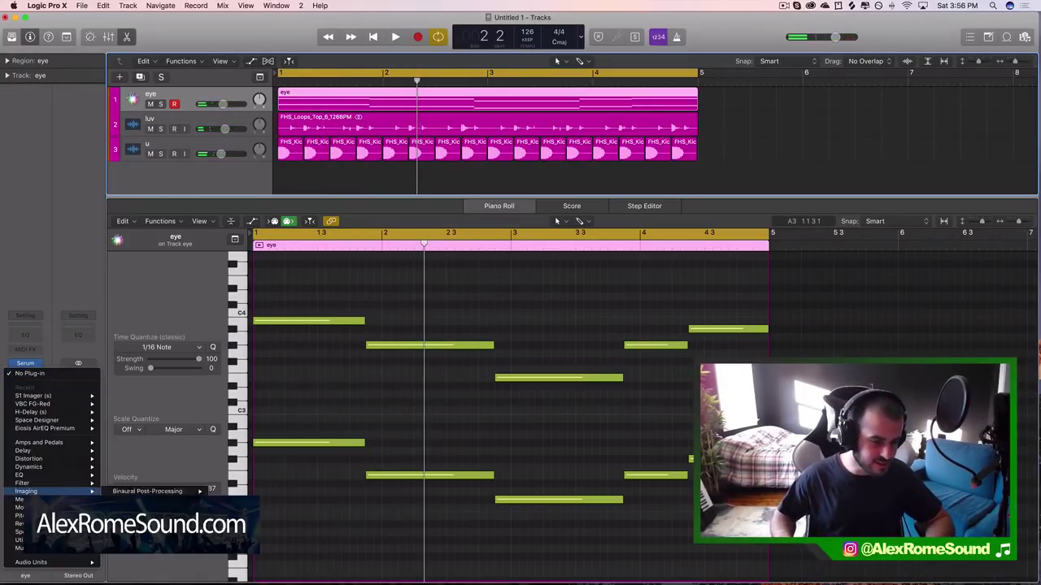
pyautogui.moveTo(31, 563)
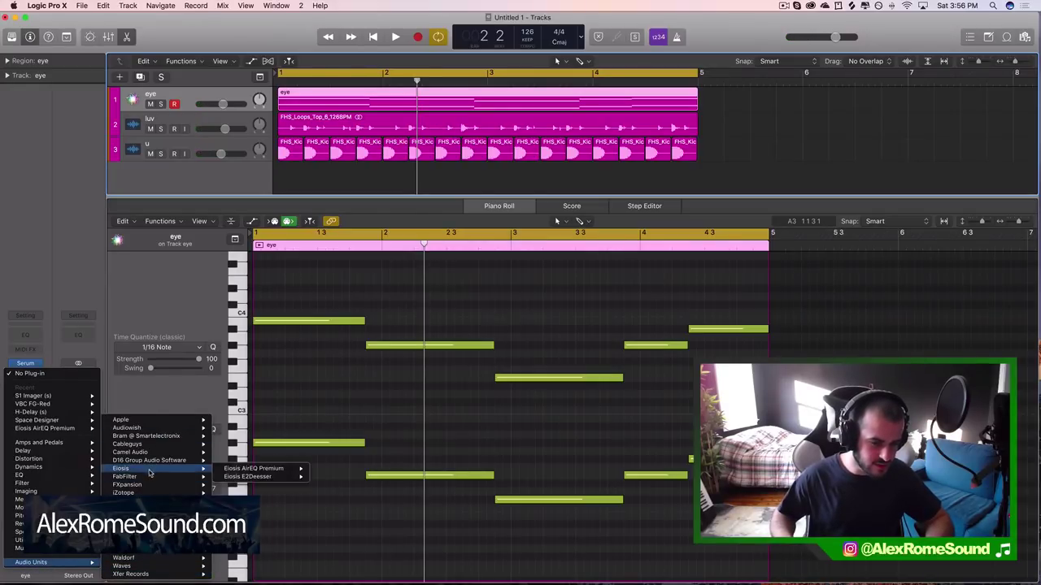
pyautogui.moveTo(147, 477)
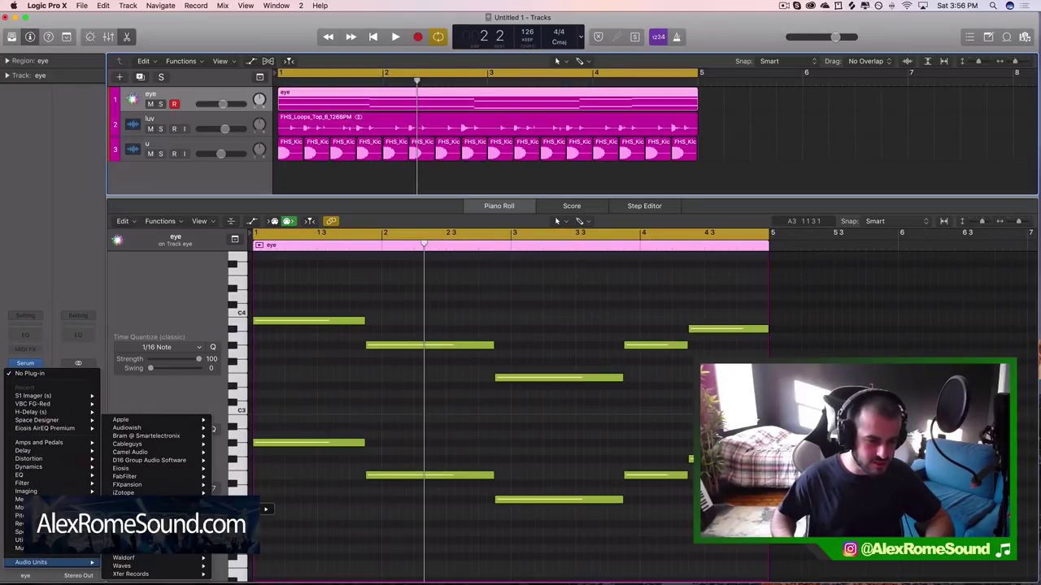
pyautogui.click(292, 509)
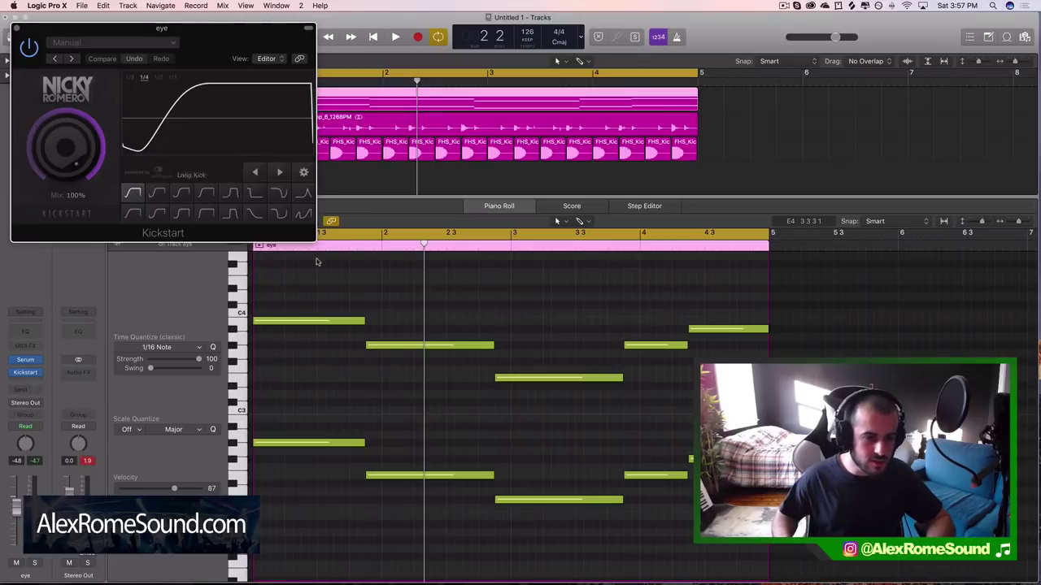
pyautogui.click(154, 194)
pyautogui.click(16, 29)
pyautogui.press('space')
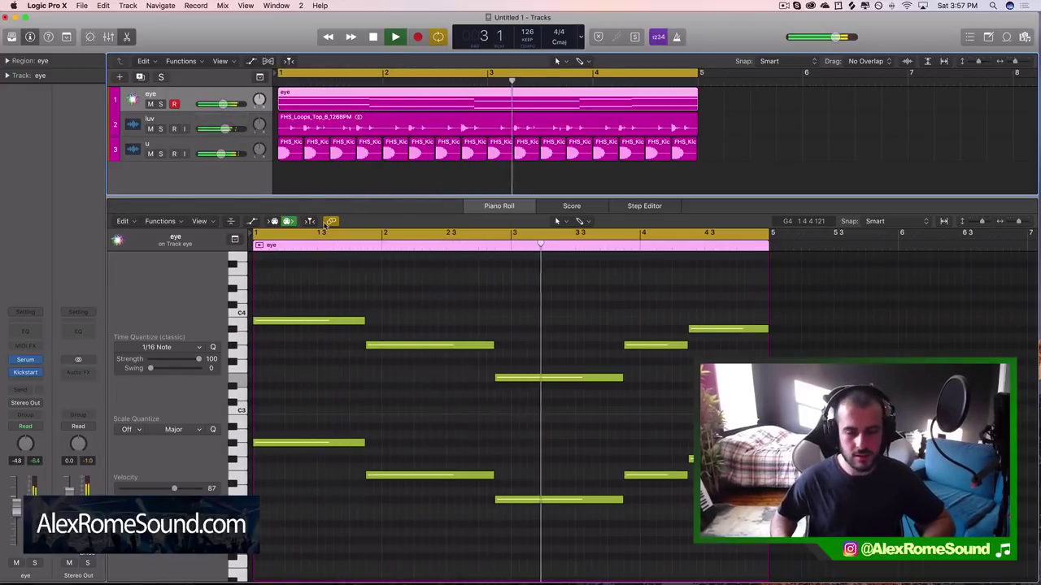
# - Create a second Serum track with the same settings and show the original region's notes in the Piano Roll
pyautogui.scroll(2, 422, 430)
pyautogui.scroll(3, 422, 430)
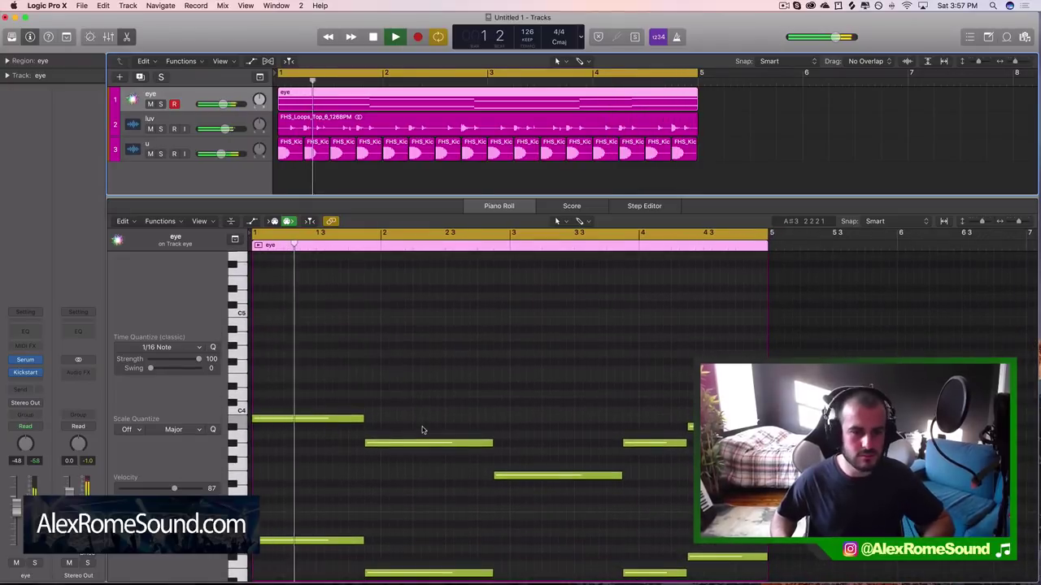
pyautogui.moveTo(404, 196); pyautogui.dragTo(406, 319)
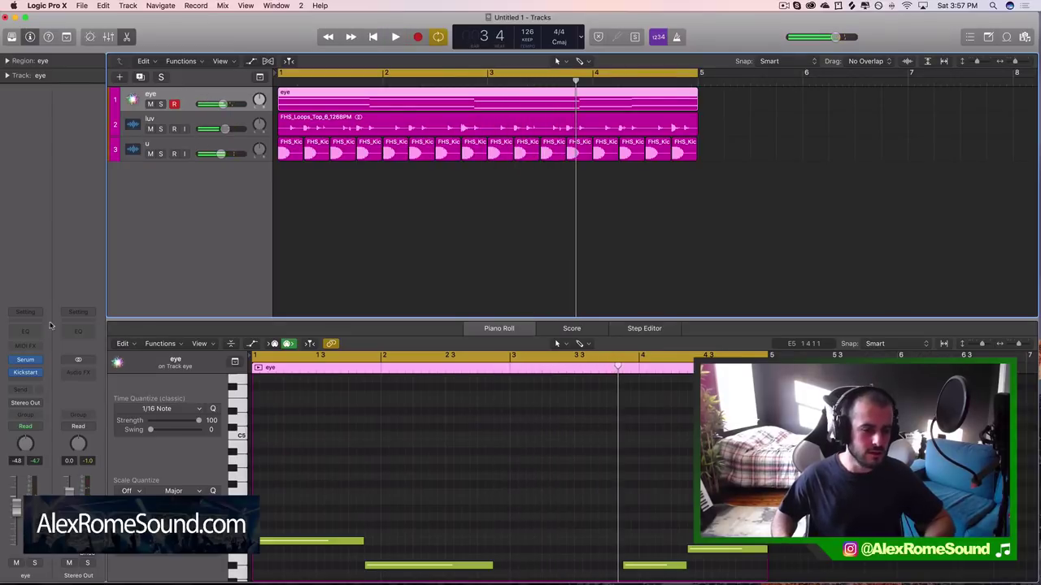
pyautogui.click(140, 76)
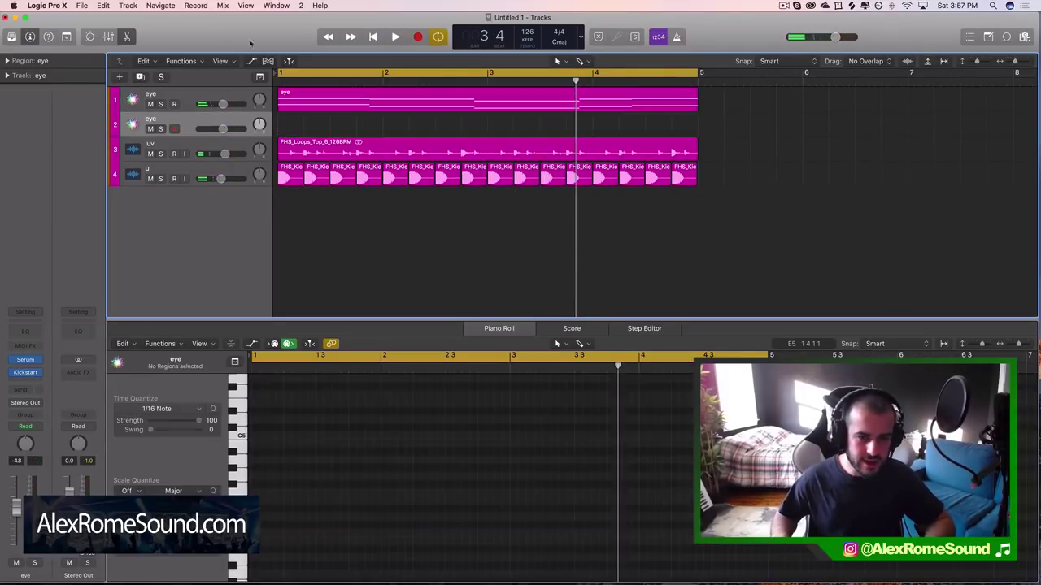
pyautogui.click(479, 109)
pyautogui.moveTo(450, 319); pyautogui.dragTo(452, 195)
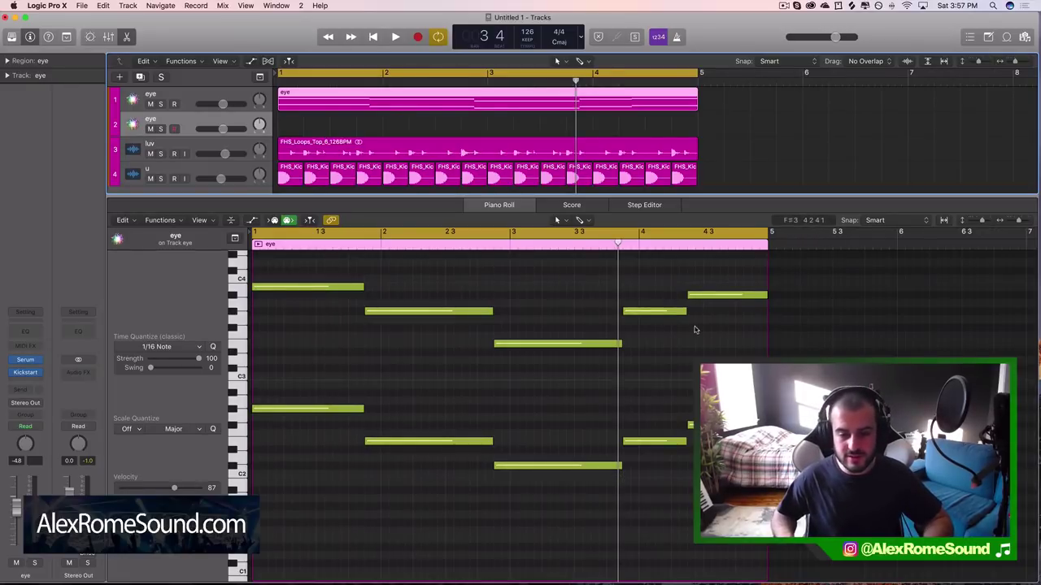
# - Copy the five lower root notes from the original region and paste them at bar 1 on the second Serum track
pyautogui.moveTo(321, 389); pyautogui.dragTo(752, 564)
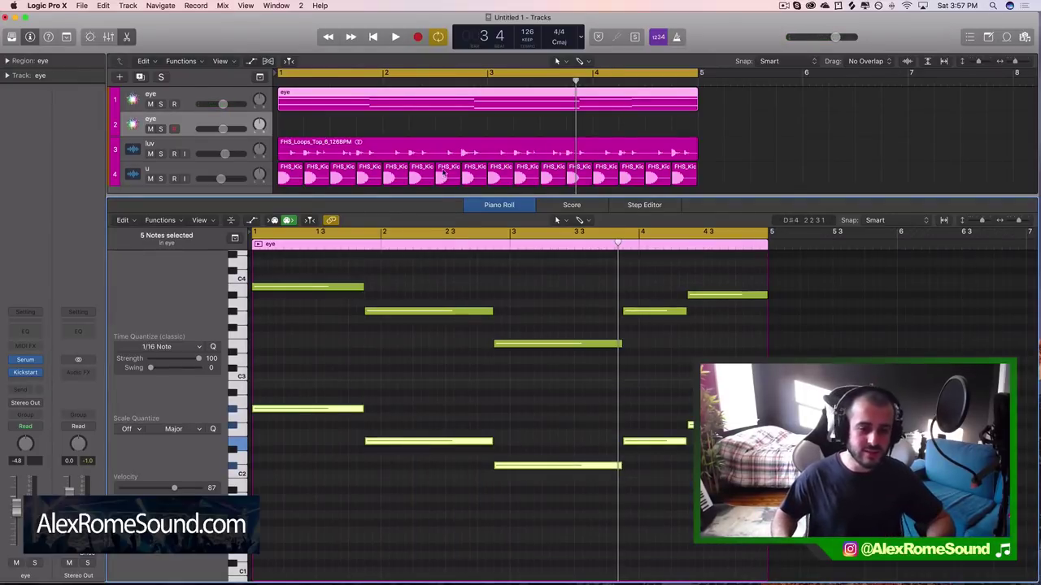
pyautogui.press('p')
pyautogui.moveTo(455, 81); pyautogui.dragTo(269, 90)
pyautogui.click(300, 128)
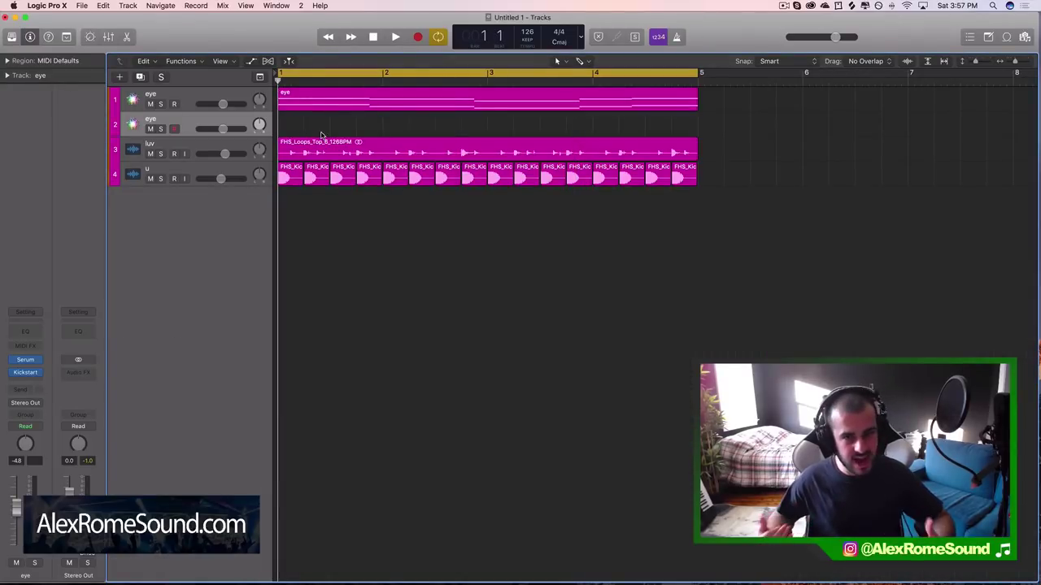
pyautogui.press('super+v')
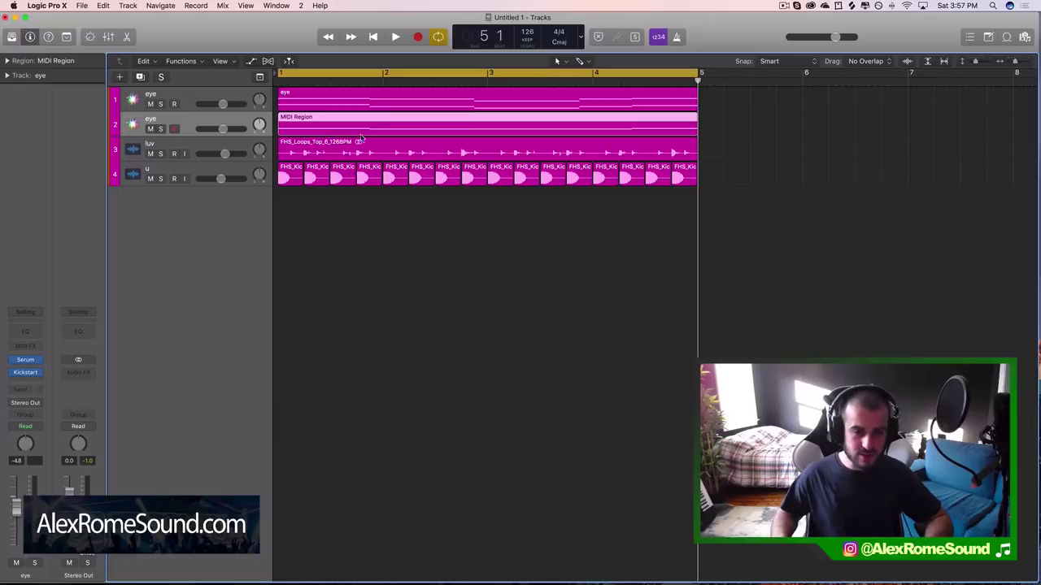
# - Solo the second Serum track and play back its root notes
pyautogui.click(503, 100)
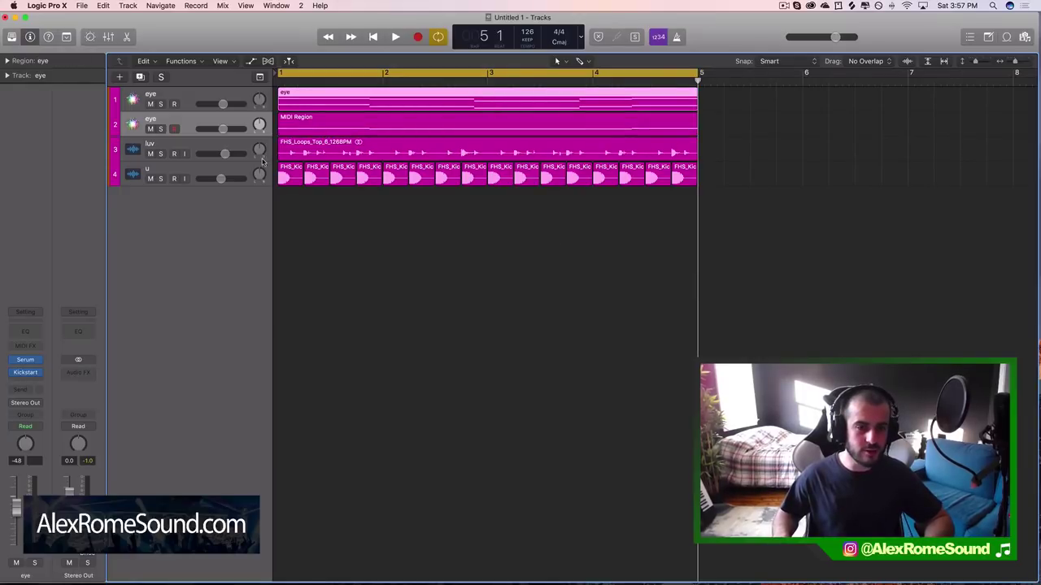
pyautogui.click(160, 129)
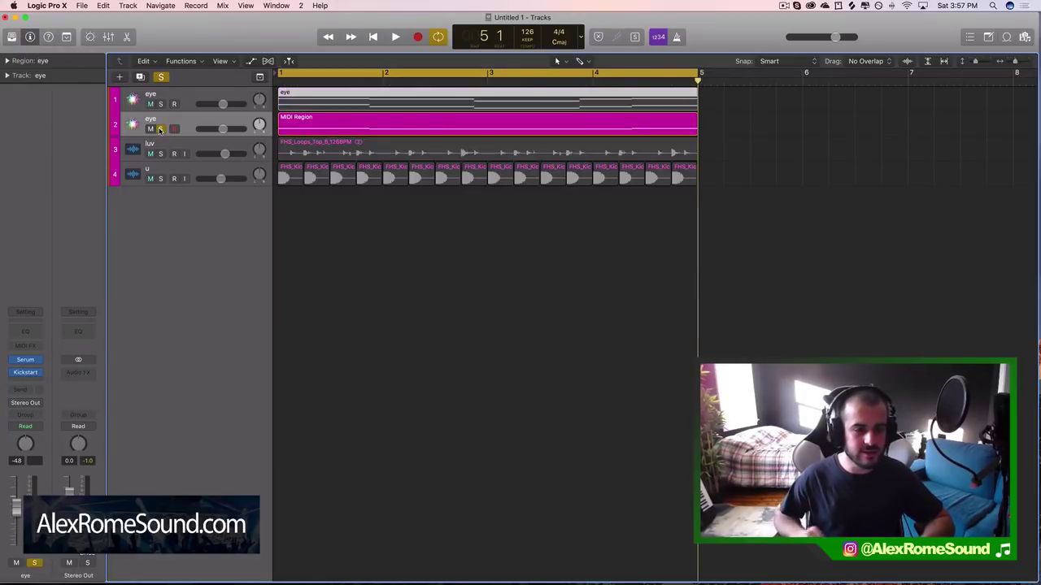
pyautogui.press('space')
pyautogui.press('space')
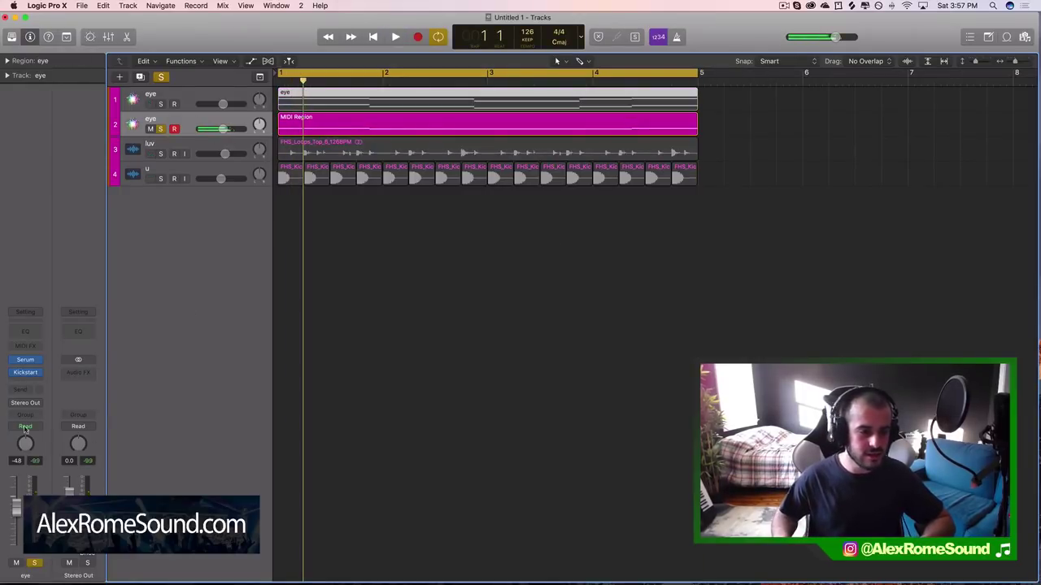
# - Browse the Future House Stars for Serum presets on the second Serum track without changing the sound
pyautogui.click(24, 362)
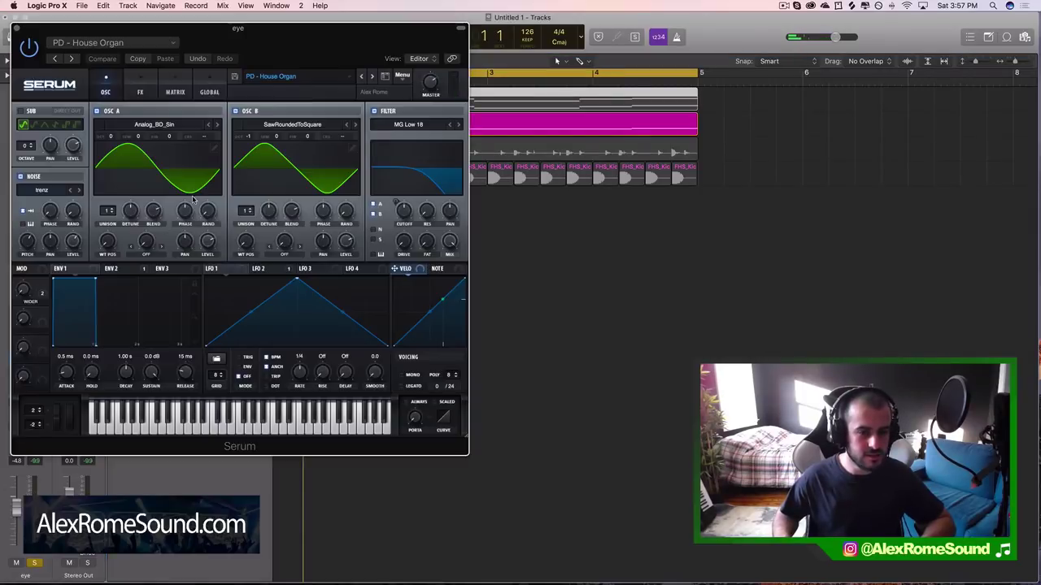
pyautogui.click(301, 76)
pyautogui.moveTo(348, 128)
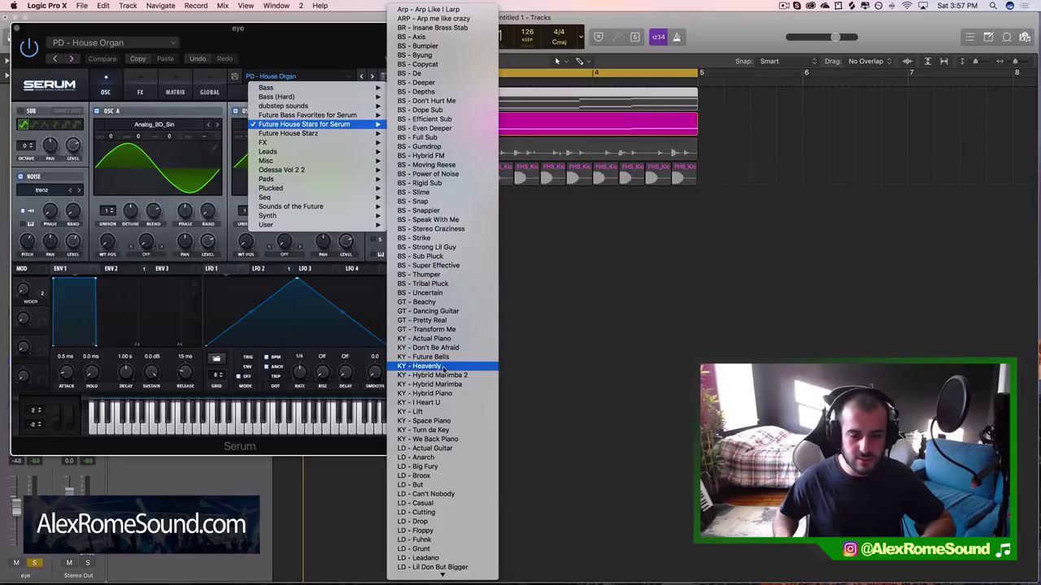
pyautogui.scroll(-3, 444, 367)
pyautogui.scroll(-10, 444, 367)
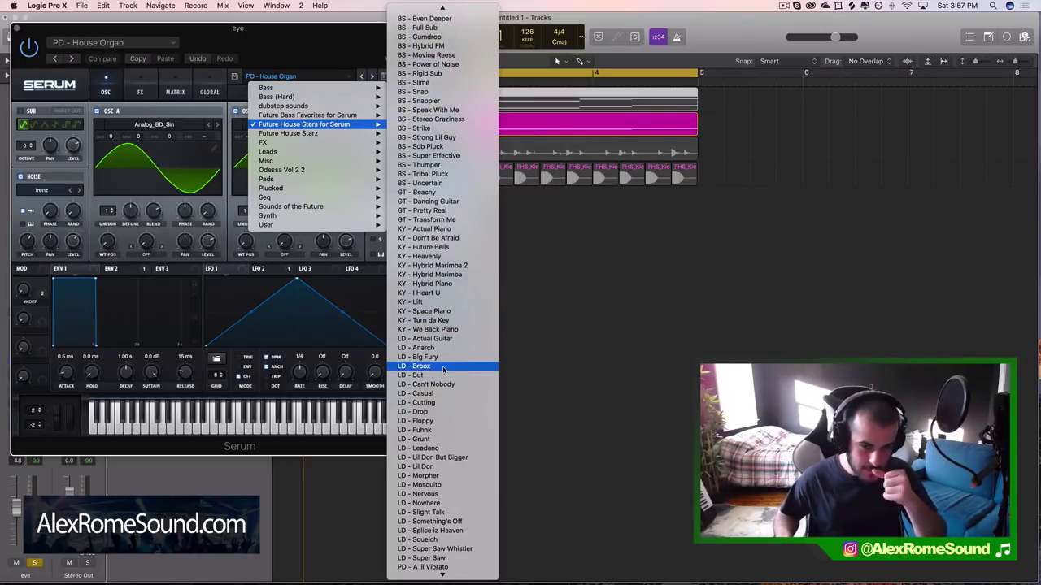
pyautogui.scroll(12, 444, 367)
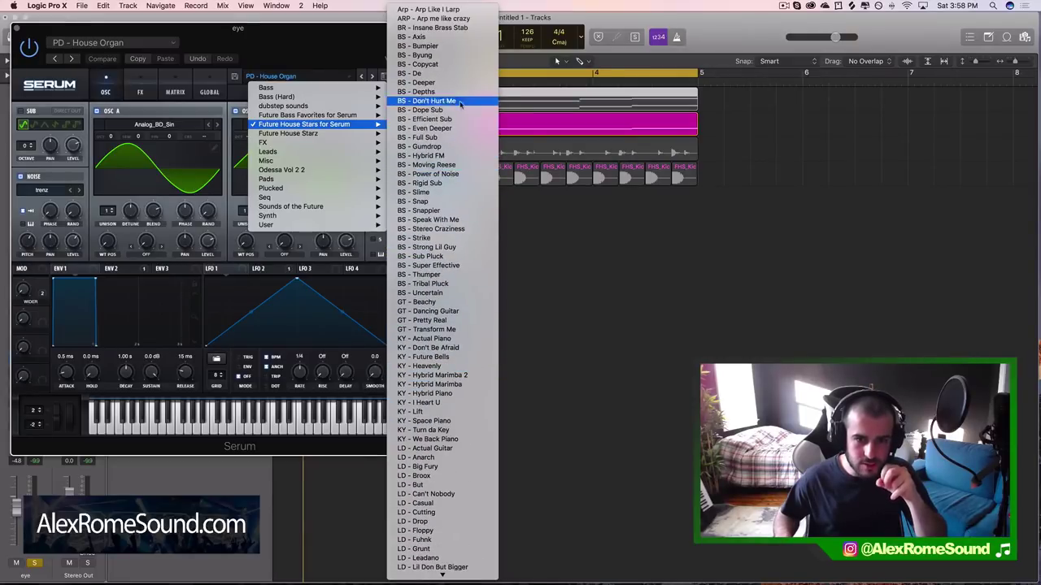
pyautogui.click(454, 85)
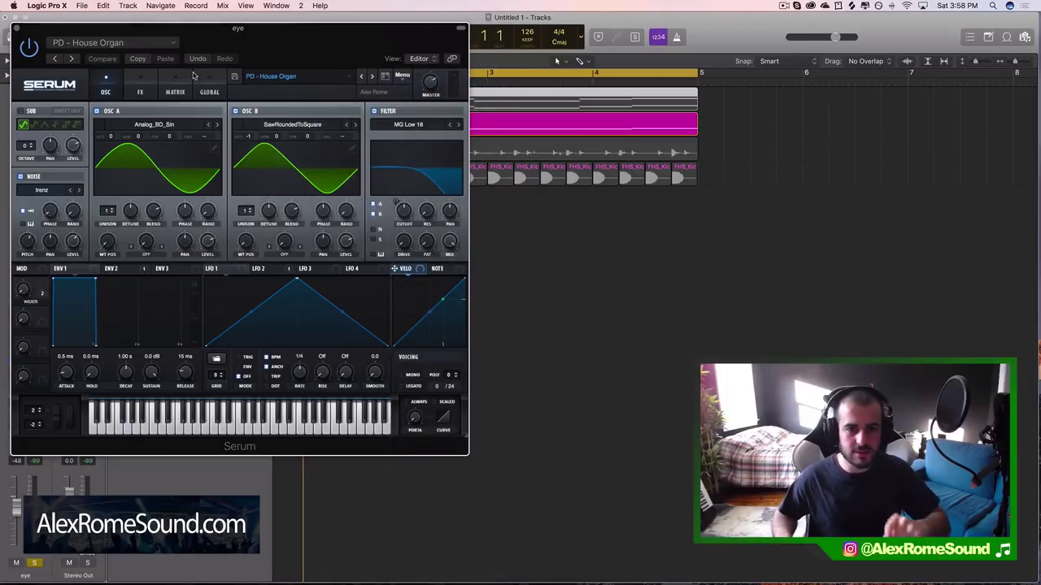
# - Close Serum, bypass Kickstart on the second Serum track and play back the soloed root notes
pyautogui.press('space')
pyautogui.click(16, 28)
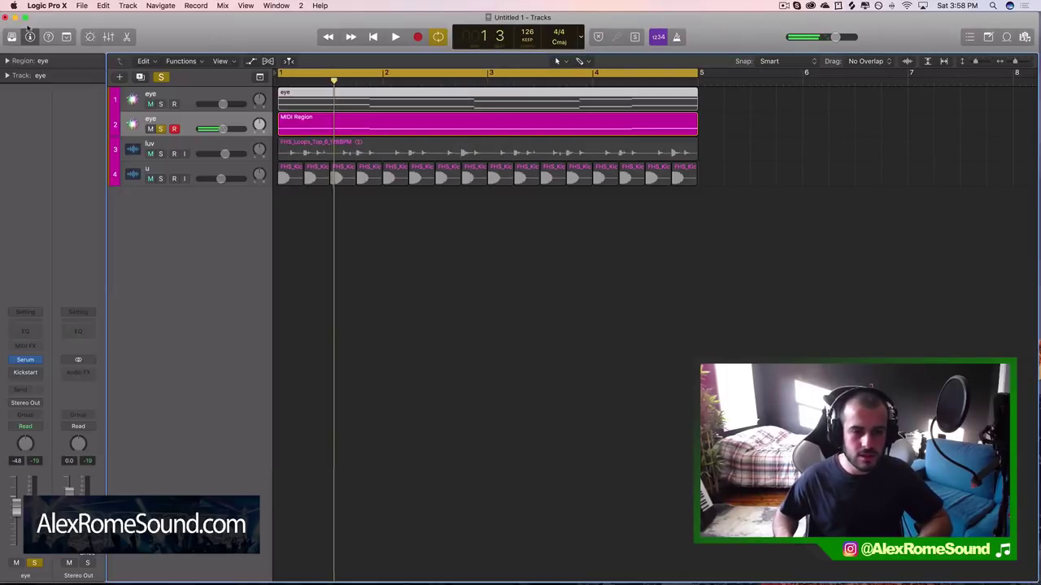
pyautogui.press('space')
# - Open the copied root-note region in the Piano Roll, enlarged around bars 1 and 2
pyautogui.click(396, 125)
pyautogui.doubleClick(396, 124)
pyautogui.click(356, 420)
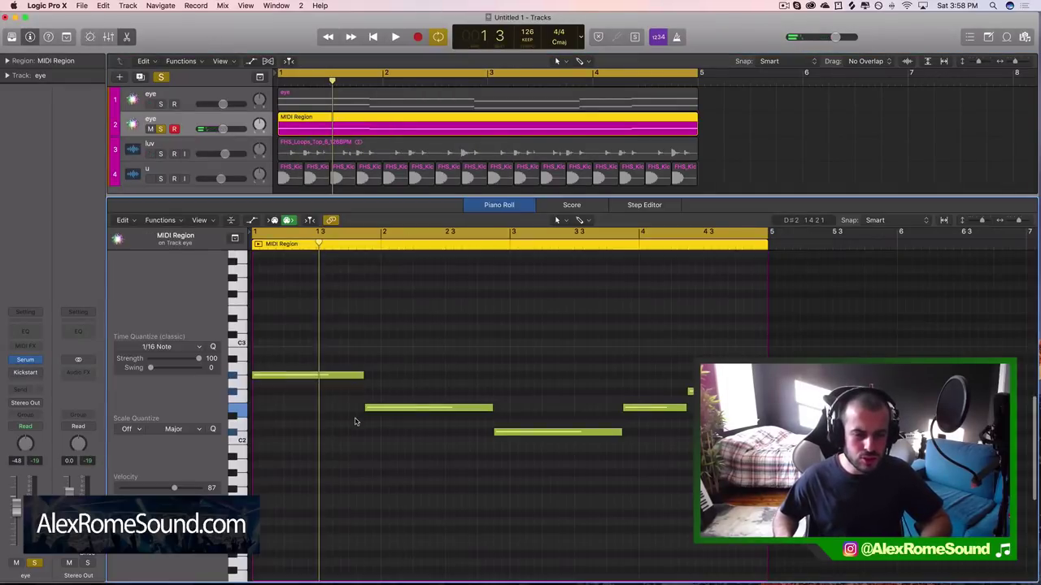
pyautogui.press('super+Right')
pyautogui.press('super+Right')
pyautogui.press('super+Right')
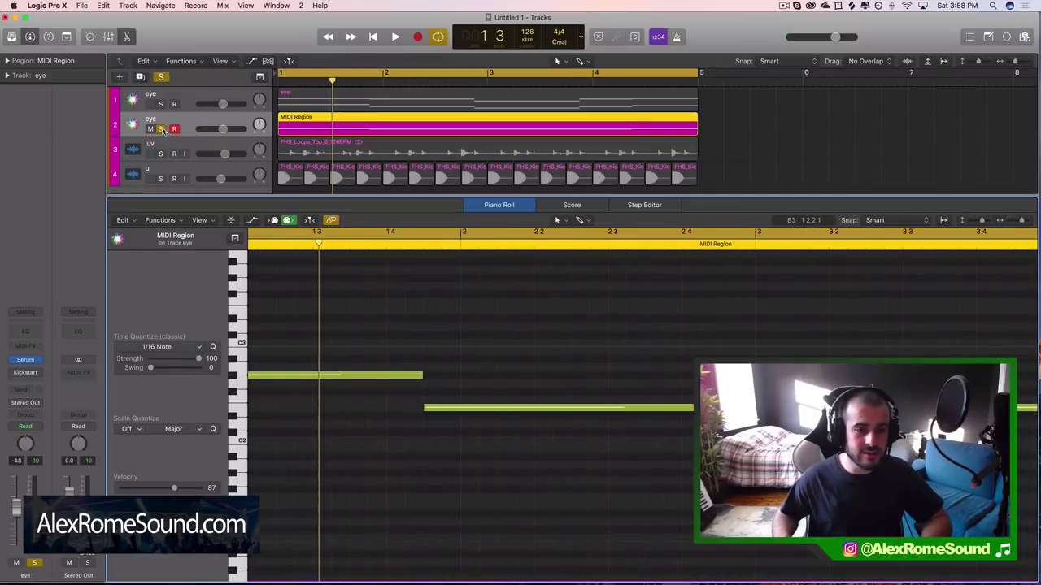
# - Solo the top loop and kick tracks together with the second Serum track and play back from bar 1
pyautogui.click(161, 153)
pyautogui.click(161, 178)
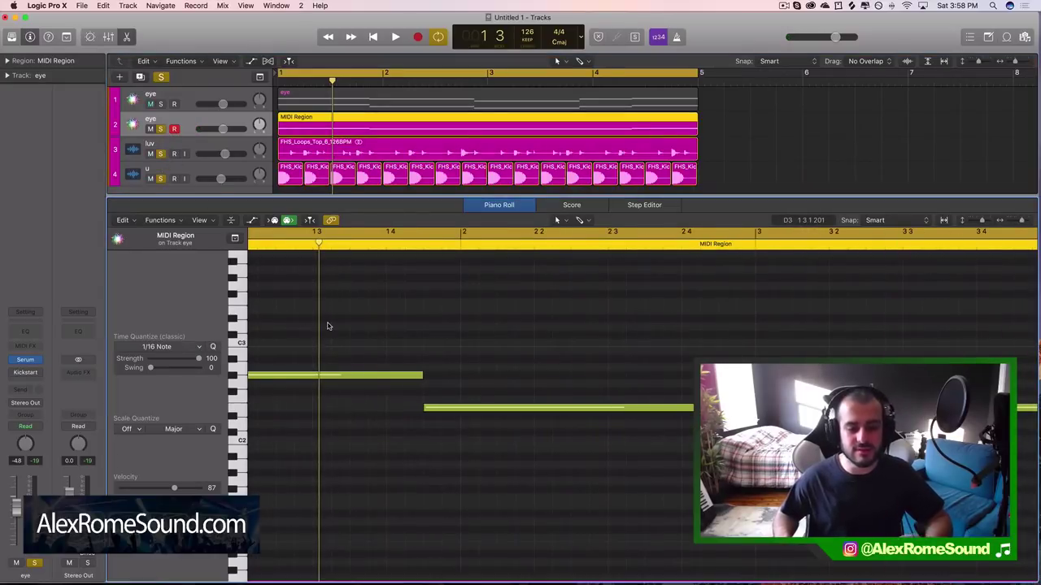
pyautogui.hscroll(-3, 327, 326)
pyautogui.press('space')
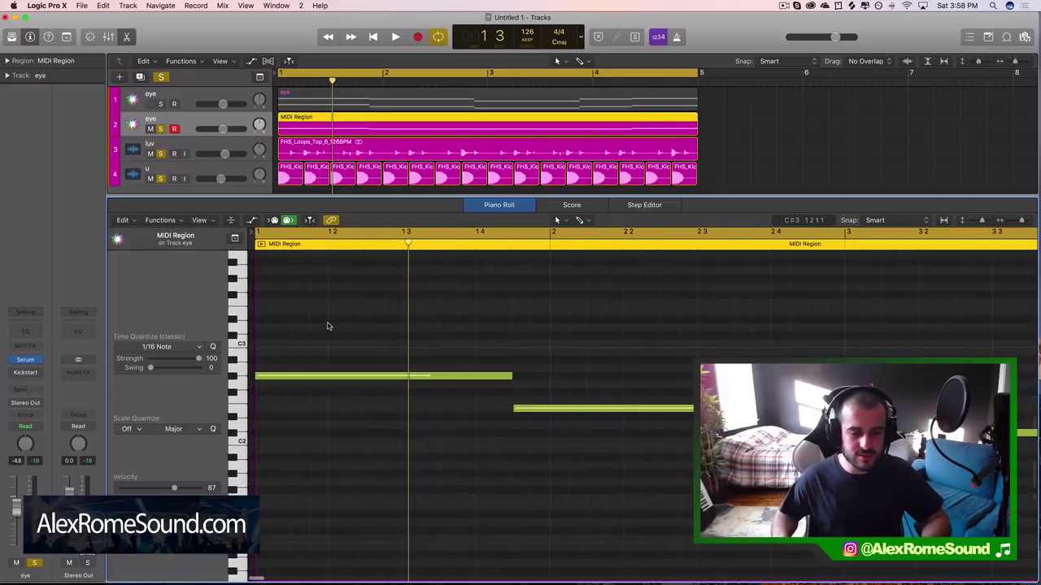
pyautogui.press('space')
# - Shorten the first G#2 note to one beat and add a three-sixteenth G#2 note at 1 2 1 1
pyautogui.moveTo(508, 377); pyautogui.dragTo(327, 392)
pyautogui.keyDown('super'); pyautogui.click(334, 379); pyautogui.keyUp('super')
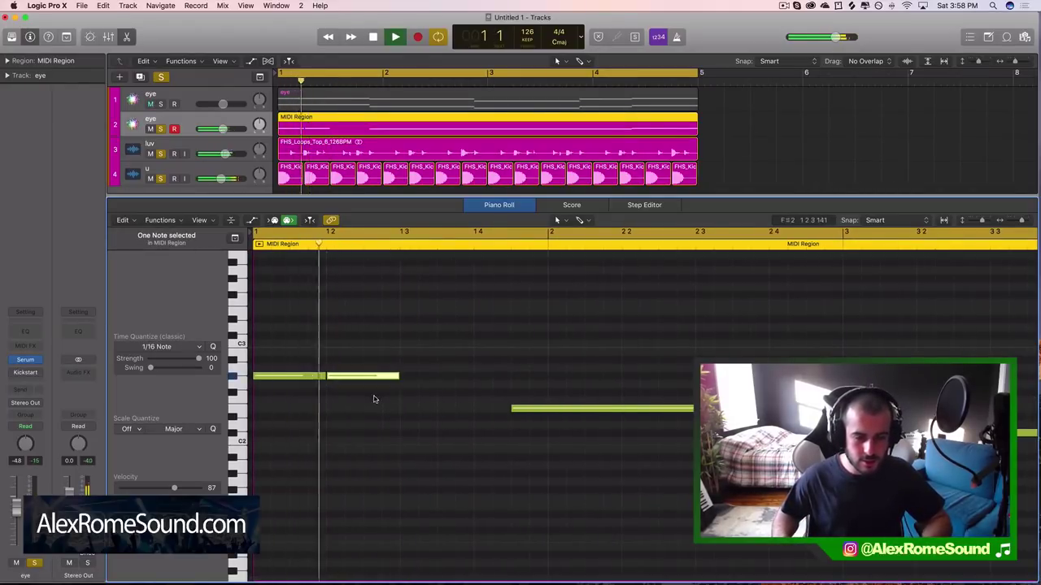
pyautogui.moveTo(398, 376); pyautogui.dragTo(380, 377)
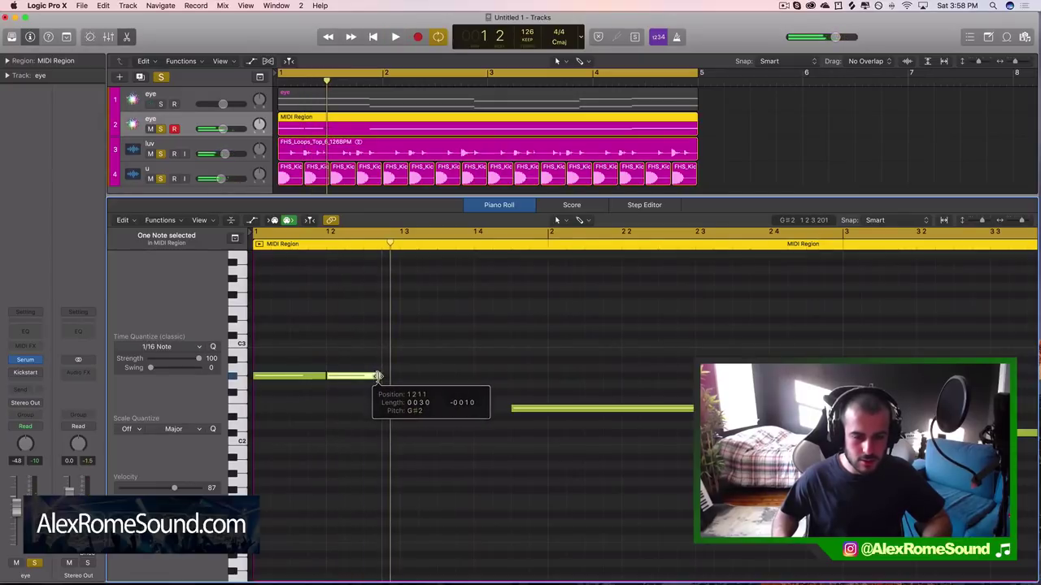
# - Add two more three-sixteenth G#2 notes back to back from 1 2 4 1 and play back the pattern
pyautogui.keyDown('super'); pyautogui.click(383, 376); pyautogui.keyUp('super')
pyautogui.press('space')
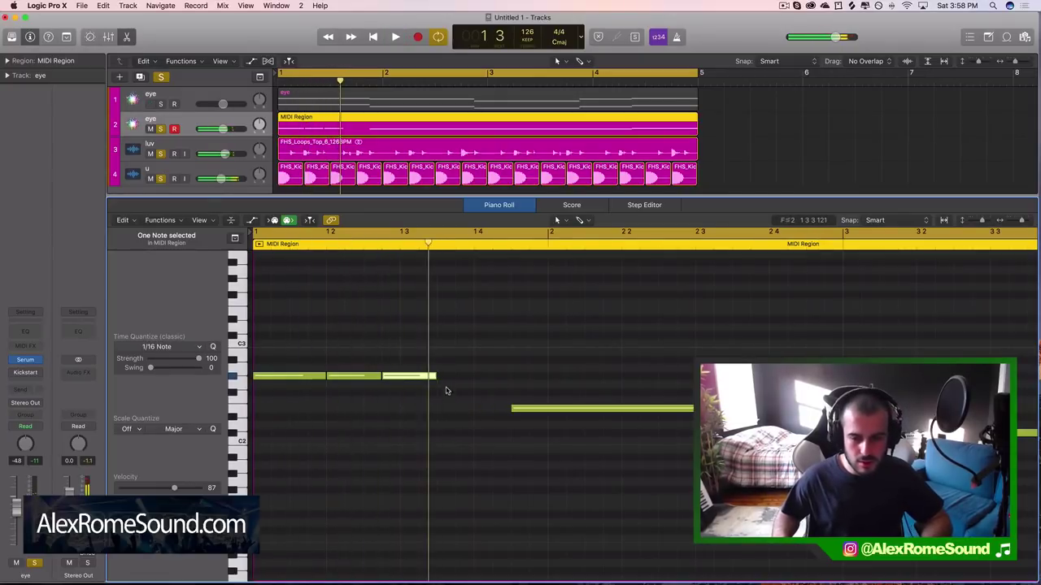
pyautogui.keyDown('super'); pyautogui.click(448, 380); pyautogui.keyUp('super')
pyautogui.press('space')
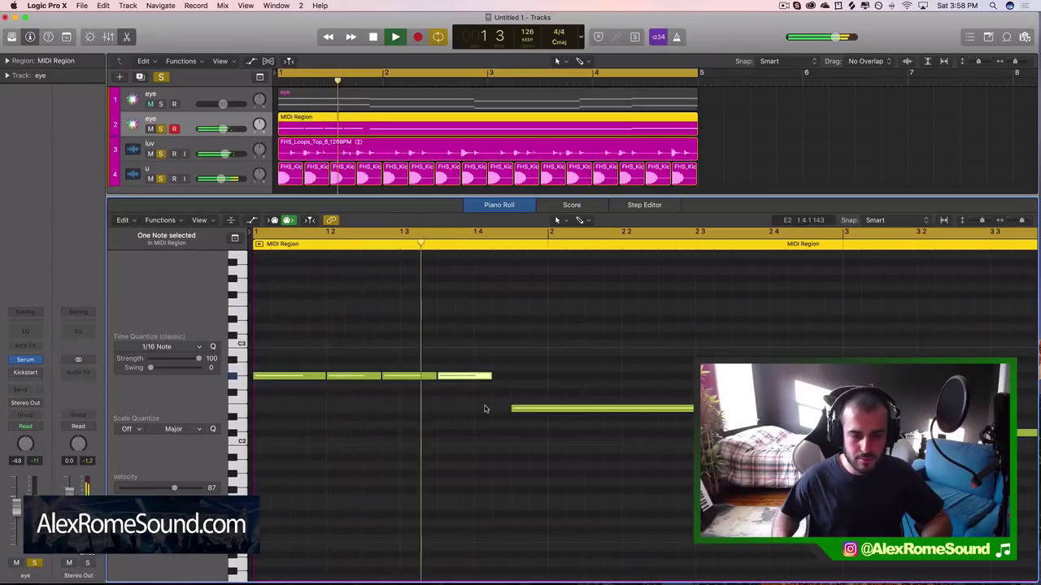
# - Play back the bar 1 G#2 rhythm repeatedly to check its timing against the kick and top loop
pyautogui.press('space')
pyautogui.moveTo(435, 376)
pyautogui.mouseDown()
pyautogui.moveTo(401, 382)
pyautogui.moveTo(447, 378)
pyautogui.moveTo(418, 377)
pyautogui.moveTo(436, 377)
pyautogui.mouseUp()
pyautogui.press('space')
pyautogui.press('space')
pyautogui.press('space')
pyautogui.press('space')
pyautogui.press('space')
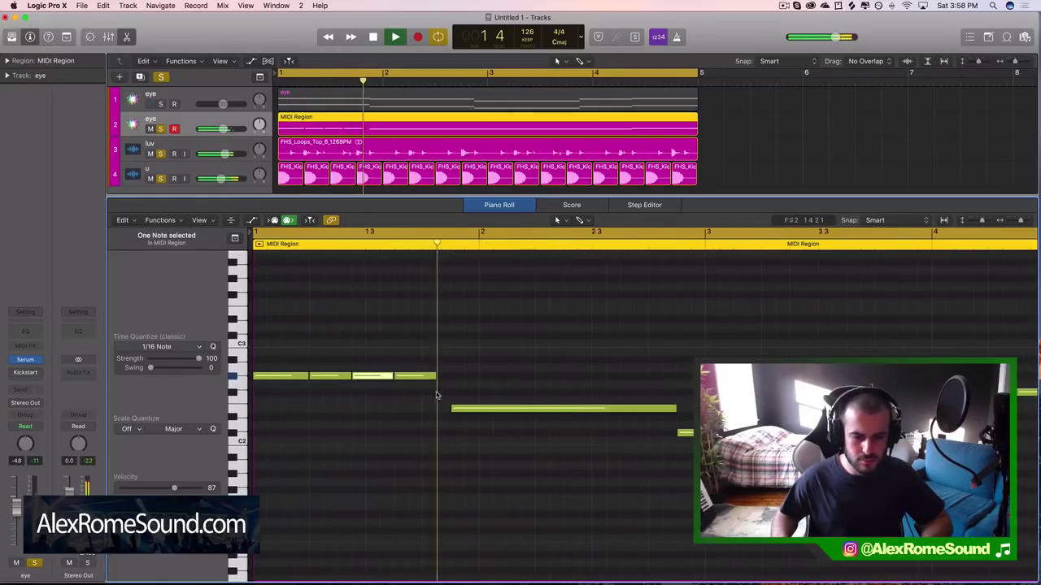
# - Try a one-sixteenth G#2 note at 1 4 2 1 before the E2 note and play back the rhythm
pyautogui.press('space')
pyautogui.press('super+Left')
pyautogui.moveTo(442, 379); pyautogui.dragTo(409, 391)
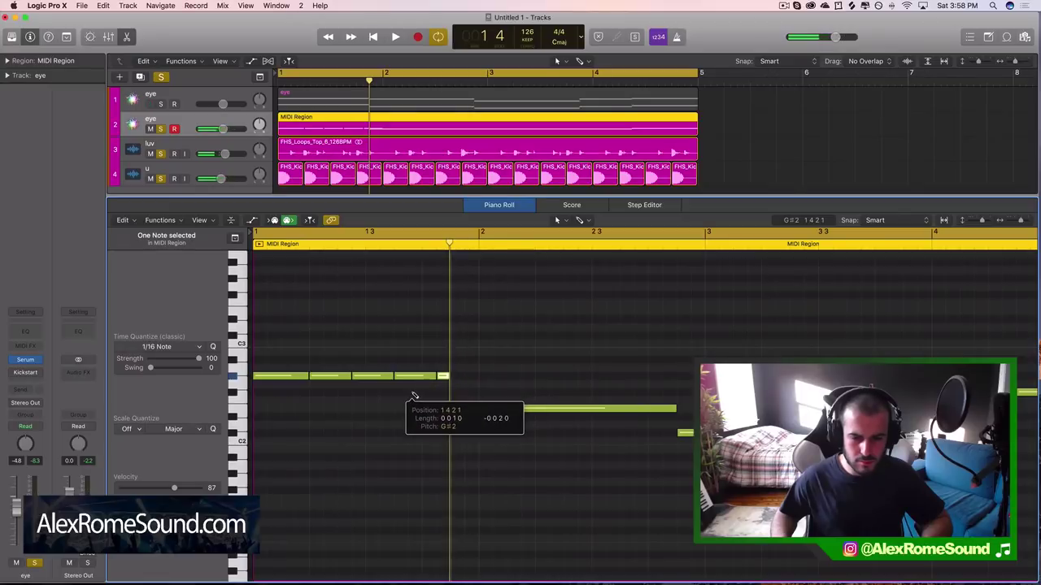
pyautogui.click(418, 402)
pyautogui.press('space')
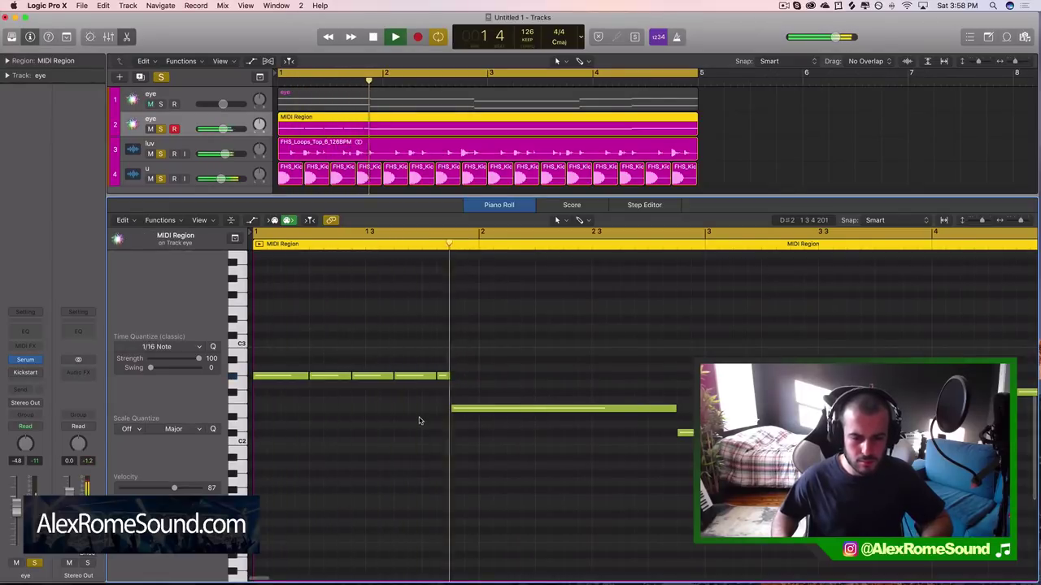
pyautogui.press('space')
pyautogui.press('space')
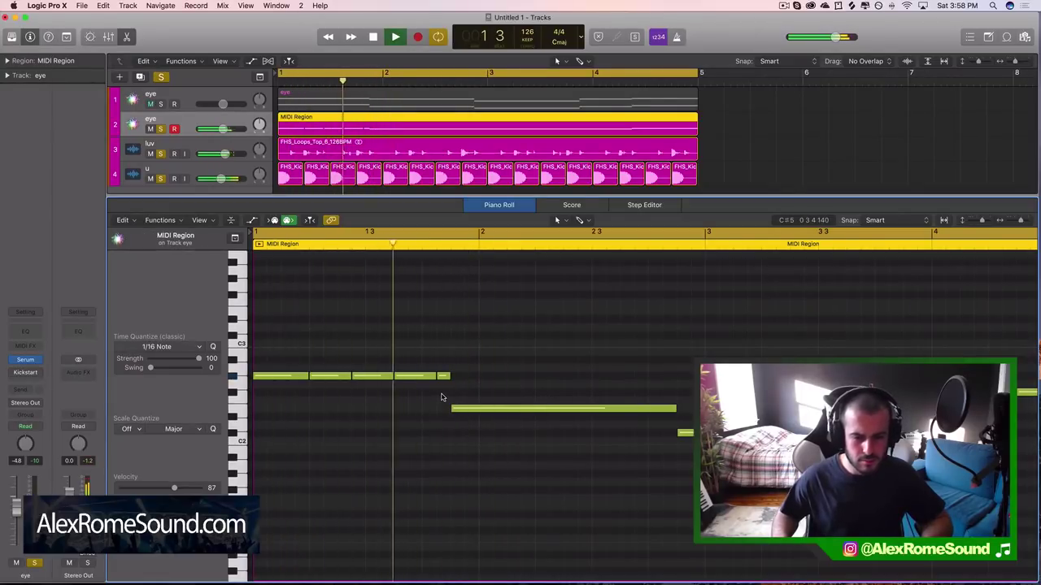
# - Shorten the fourth G#2 note to two sixteenths and follow it with a two-sixteenth G#2 note reaching the E2 note
pyautogui.moveTo(434, 376); pyautogui.dragTo(428, 382)
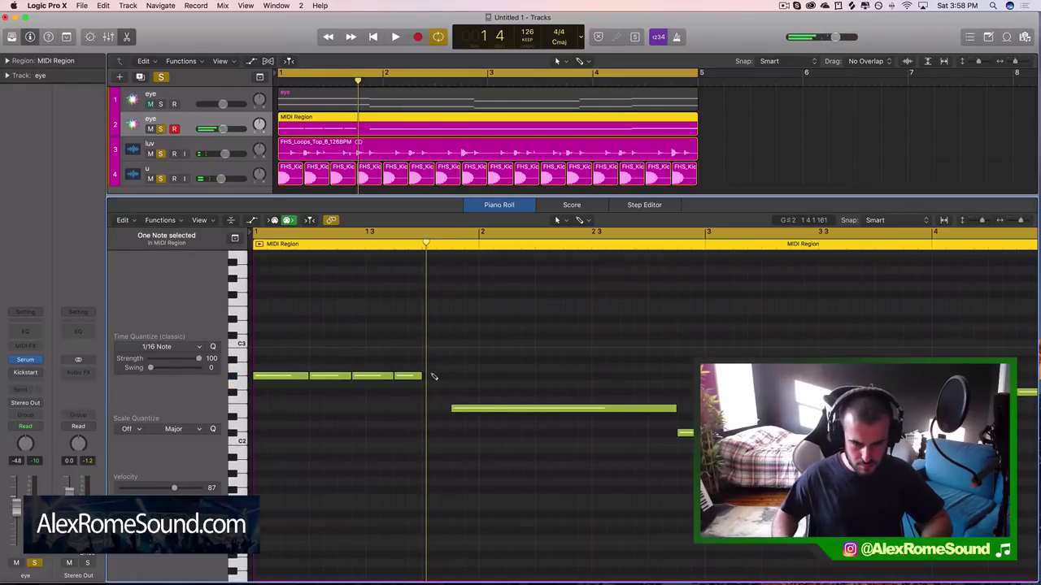
pyautogui.click(433, 377)
pyautogui.press('space')
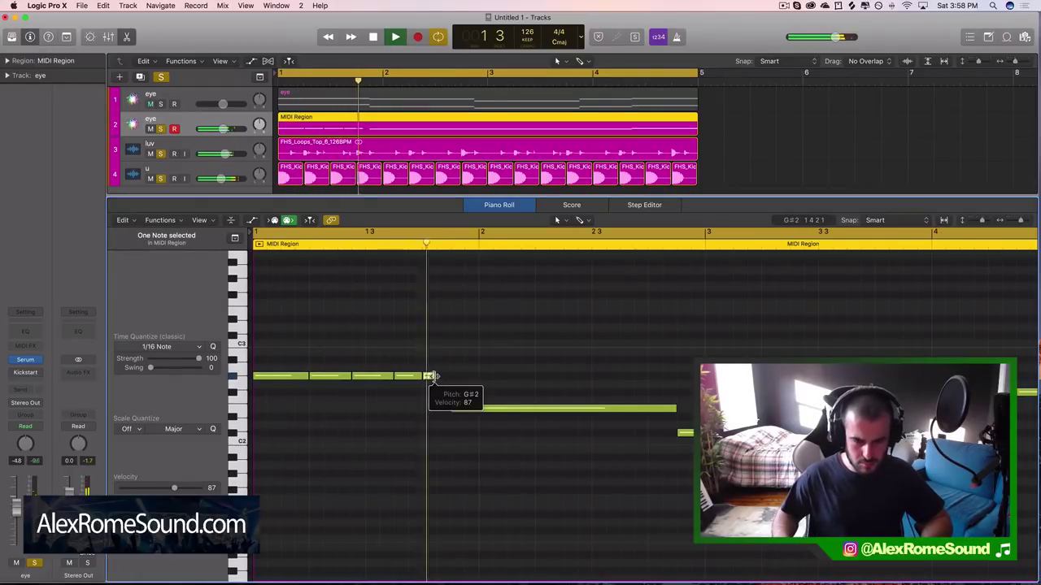
pyautogui.press('space')
pyautogui.moveTo(432, 377); pyautogui.dragTo(450, 394)
pyautogui.press('space')
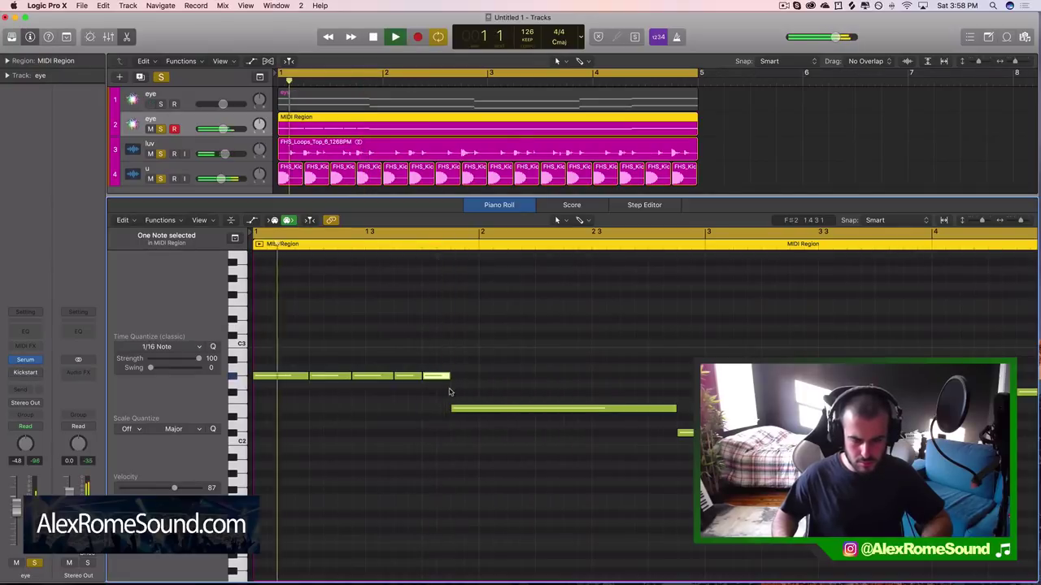
pyautogui.click(447, 396)
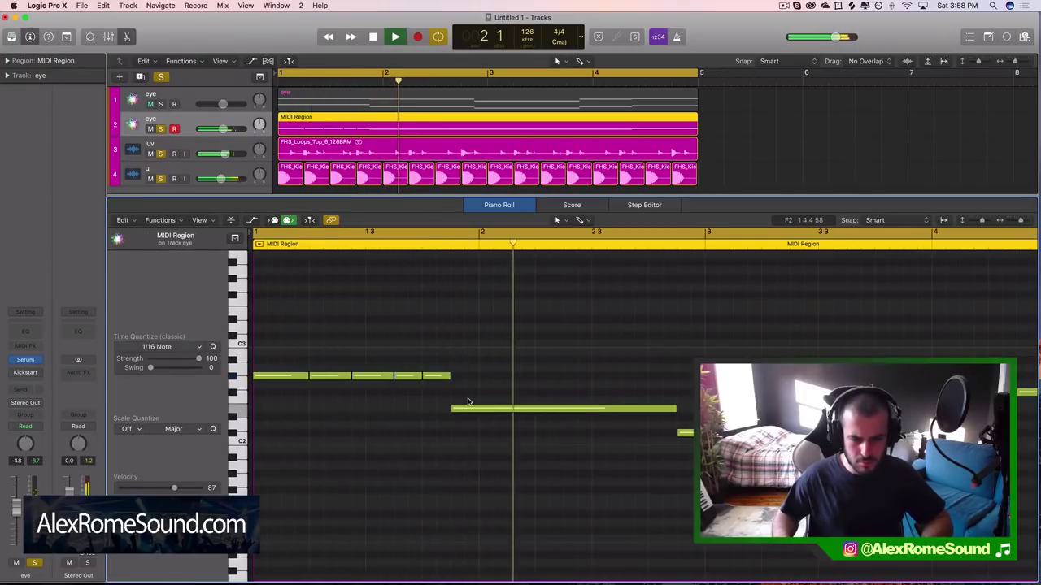
# - Shorten the long E2 note to six sixteenths, add an equally long E2 note at 2 2 1 1 and play back
pyautogui.moveTo(673, 409); pyautogui.dragTo(536, 410)
pyautogui.keyDown('super'); pyautogui.click(545, 409); pyautogui.keyUp('super')
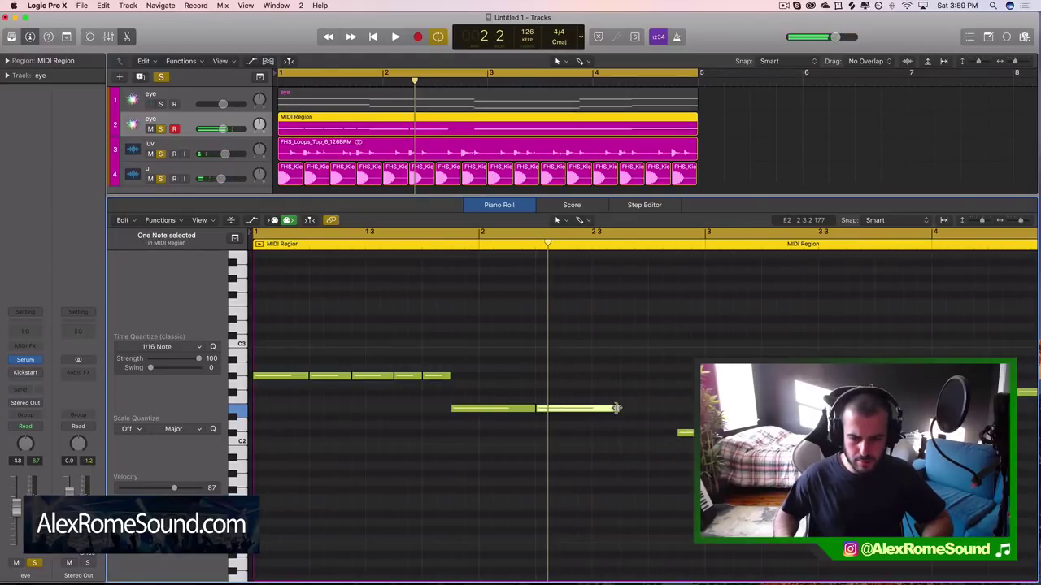
pyautogui.press('space')
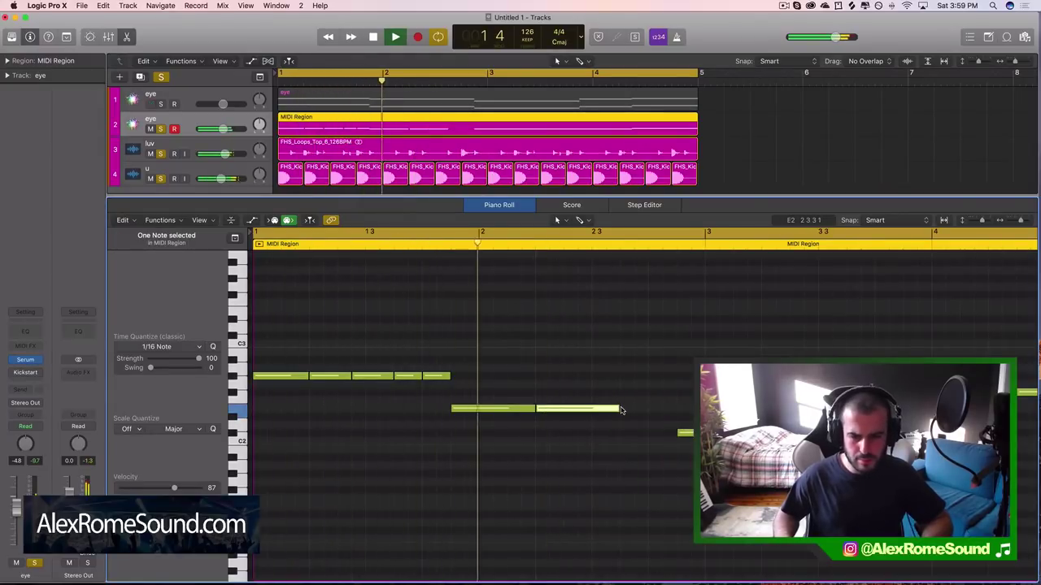
pyautogui.press('space')
# - Shorten the first E2 note to one beat, fill the gap after it with a two-sixteenth E2 note and play back
pyautogui.moveTo(532, 408)
pyautogui.mouseDown()
pyautogui.moveTo(504, 409)
pyautogui.moveTo(533, 409)
pyautogui.mouseUp()
pyautogui.press('Return')
pyautogui.press('space')
pyautogui.click(530, 438)
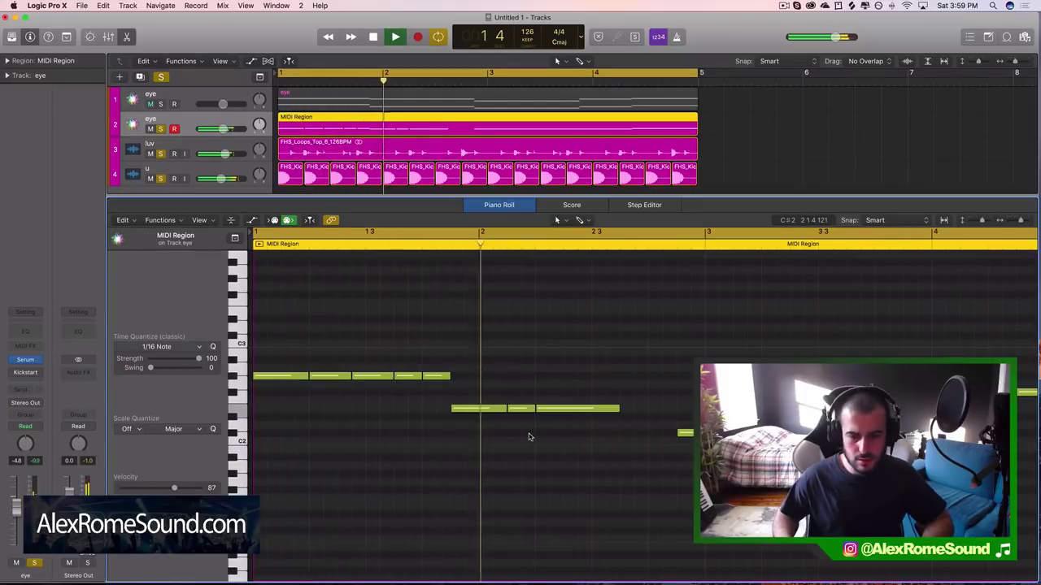
pyautogui.press('space')
# - Shorten the third E2 note, at 2 2 1 1, to three sixteenths and play back the rhythm
pyautogui.moveTo(619, 407); pyautogui.dragTo(575, 415)
pyautogui.press('space')
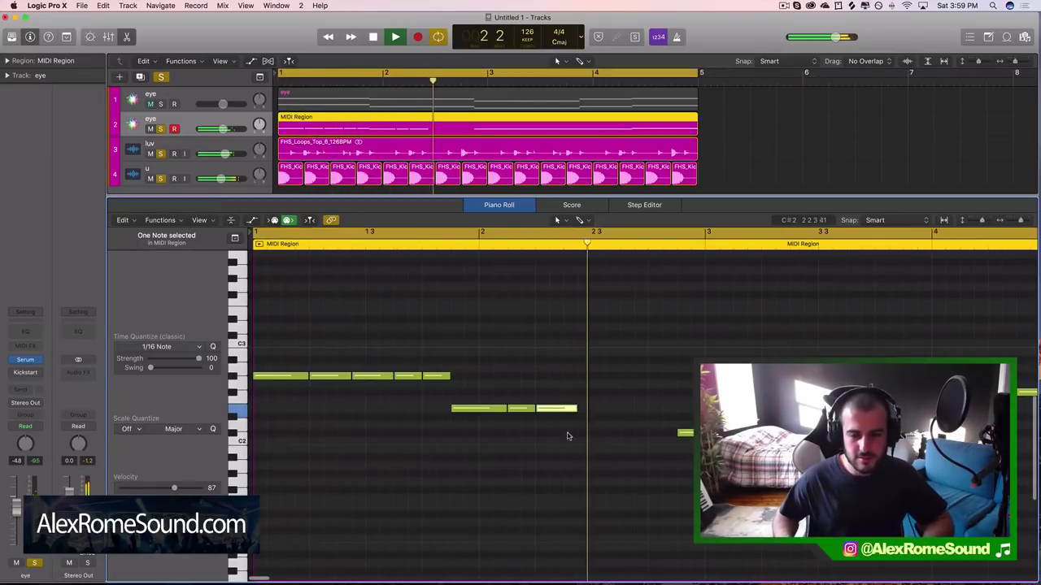
pyautogui.press('space')
pyautogui.press('space')
# - Add one three-sixteenth and two two-sixteenth E2 notes up to the C#2 note, and play back the bassline
pyautogui.moveTo(583, 409); pyautogui.dragTo(634, 407)
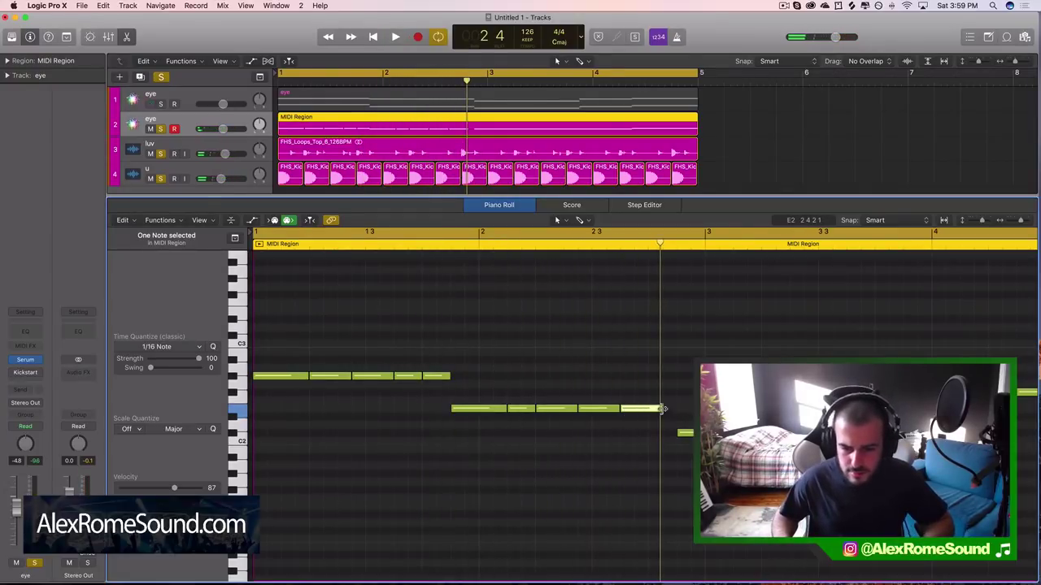
pyautogui.moveTo(662, 409); pyautogui.dragTo(654, 409)
pyautogui.press('space')
pyautogui.press('super+Left')
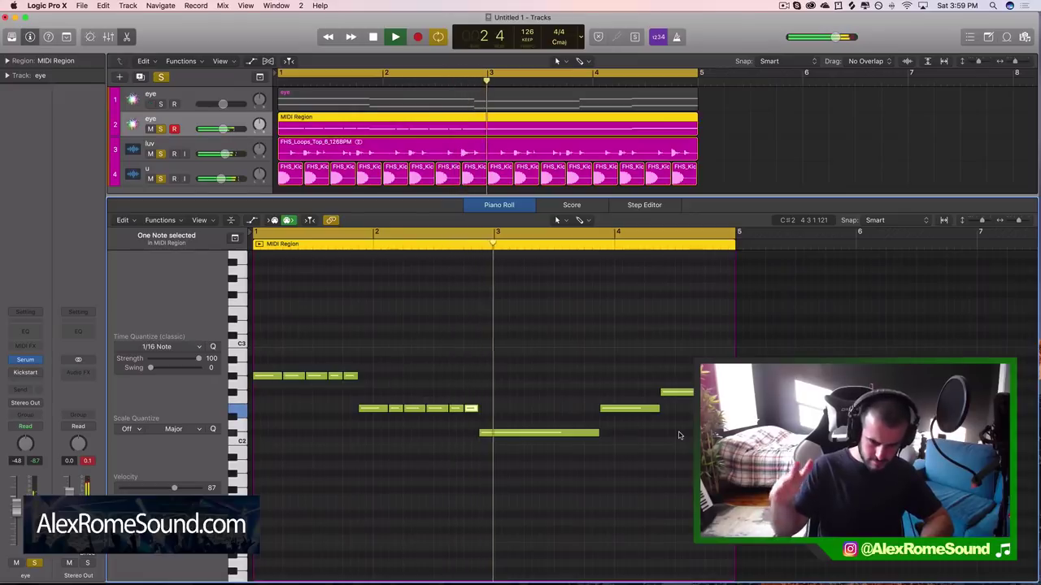
pyautogui.press('space')
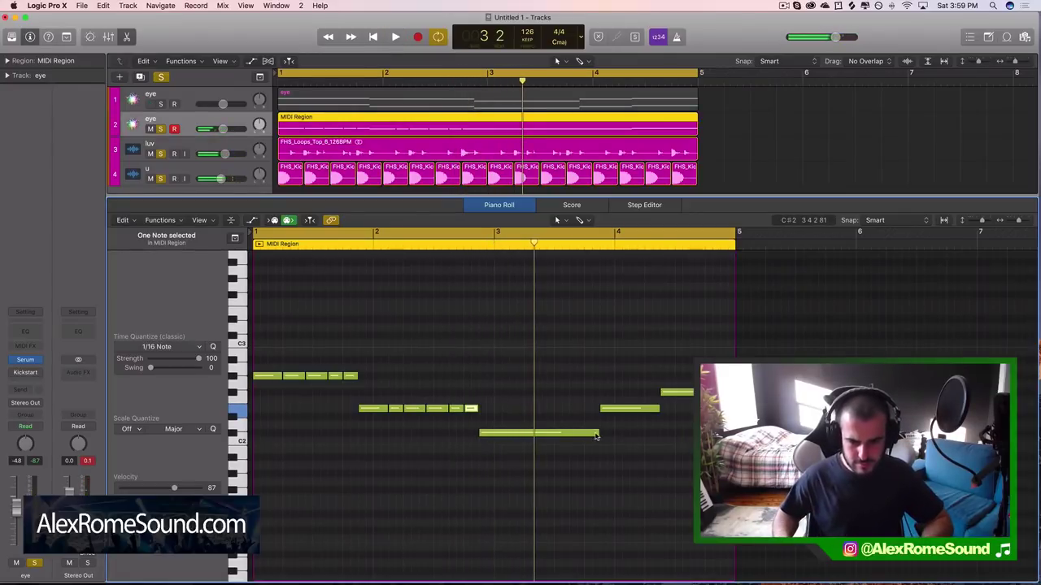
# - Shorten the C#2 note to six sixteenths and fill up to bar 3's last E2 with two three-sixteenth and two two-sixteenth C#2 notes
pyautogui.moveTo(595, 437); pyautogui.dragTo(523, 437)
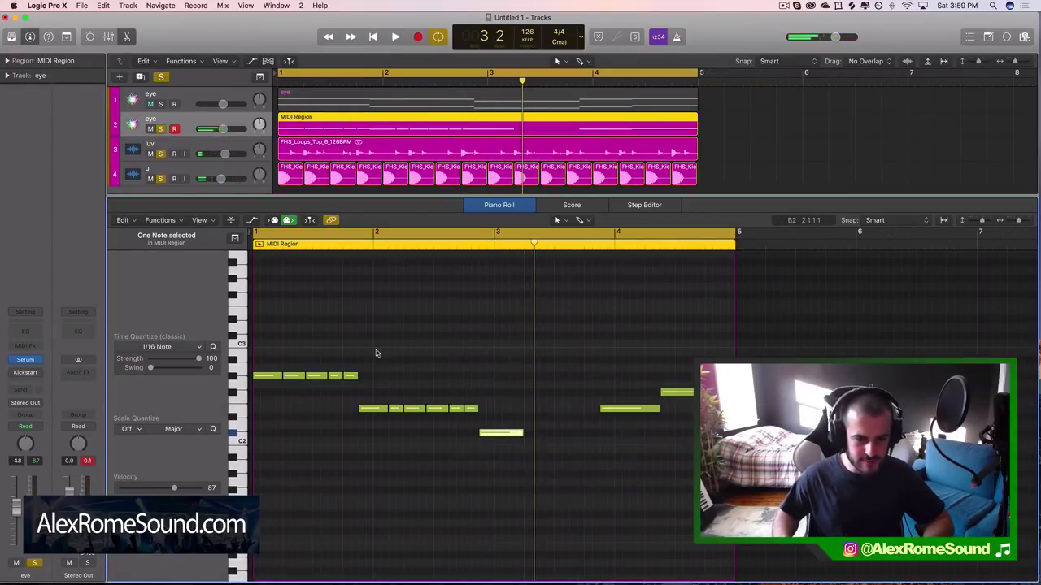
pyautogui.moveTo(290, 361); pyautogui.dragTo(531, 433)
pyautogui.press('super+r')
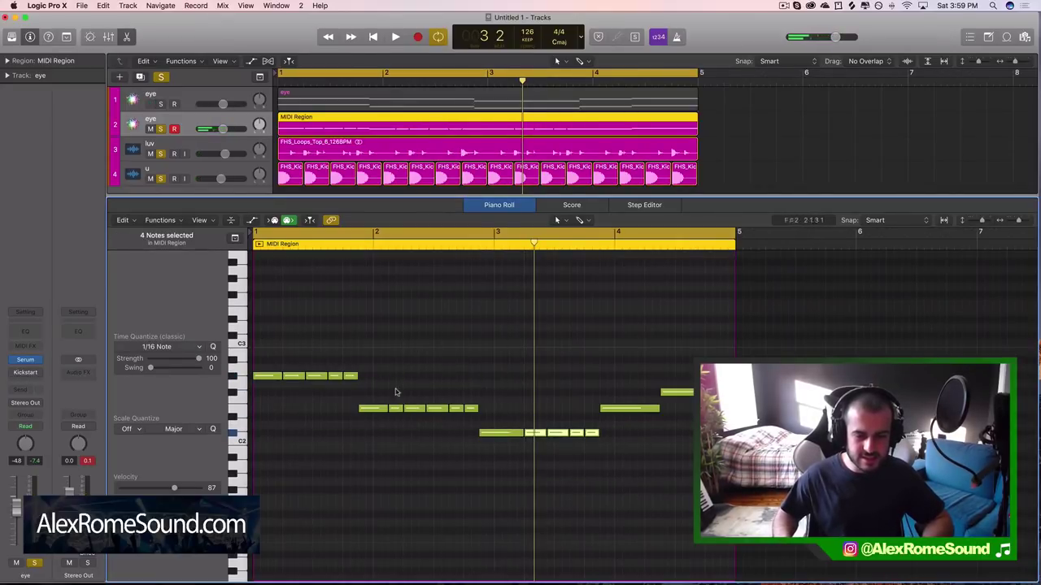
# - Replace the long closing notes with copied short ones: E2 notes of two, three and three sixteenths, then two two-sixteenth F#2 notes
pyautogui.moveTo(385, 389); pyautogui.dragTo(480, 424)
pyautogui.moveTo(400, 394); pyautogui.dragTo(614, 414)
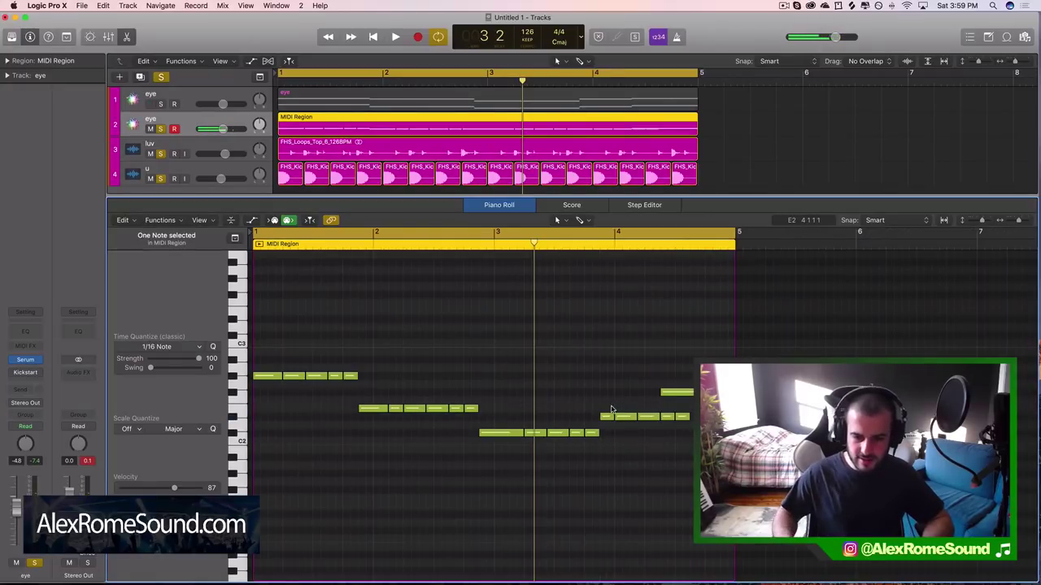
pyautogui.moveTo(686, 433); pyautogui.dragTo(636, 412)
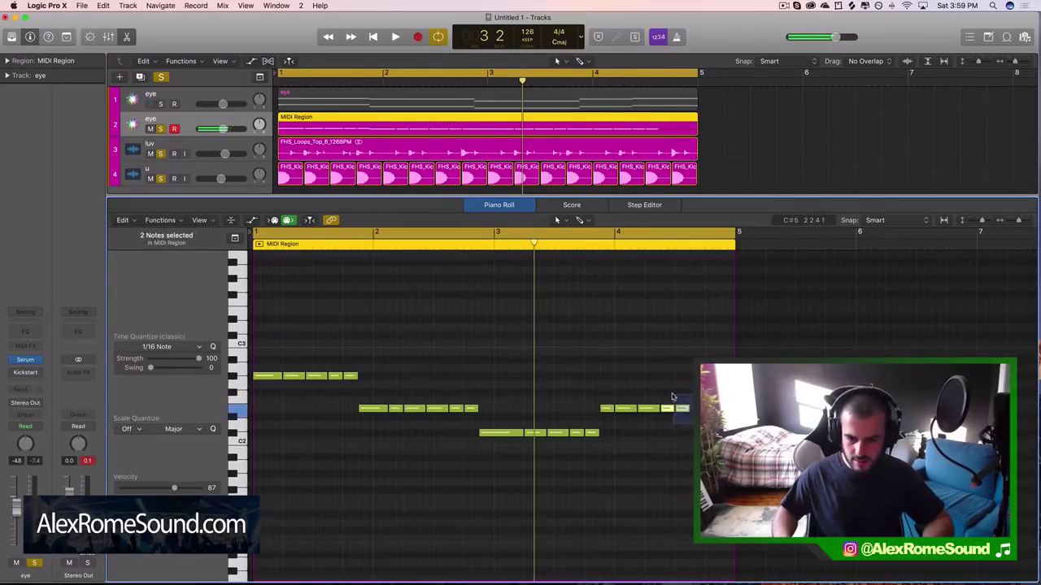
pyautogui.moveTo(668, 410); pyautogui.dragTo(683, 393)
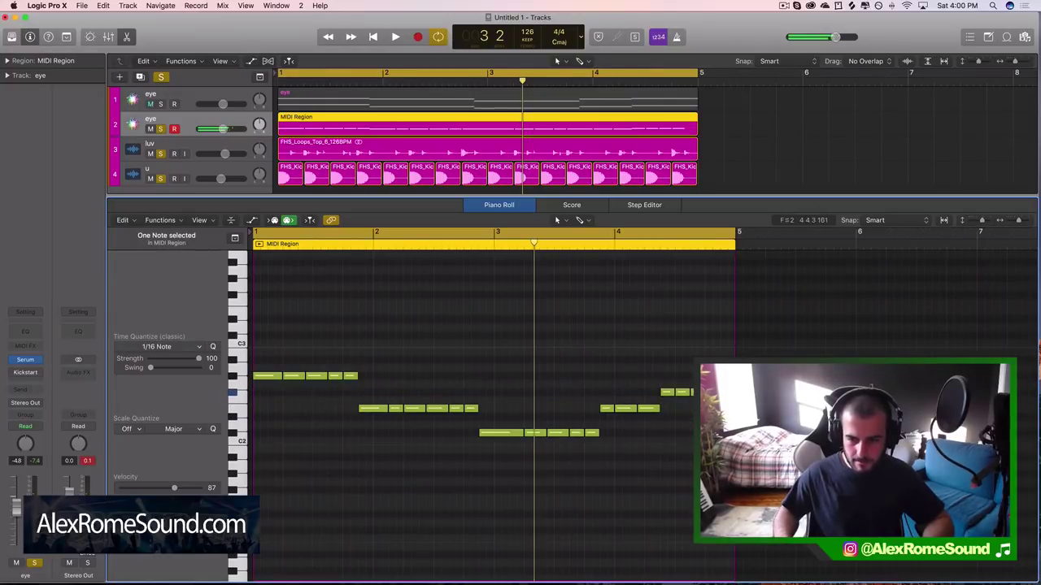
# - Play back the bassline and raise the bass track's volume to -2.8 dB
pyautogui.press('space')
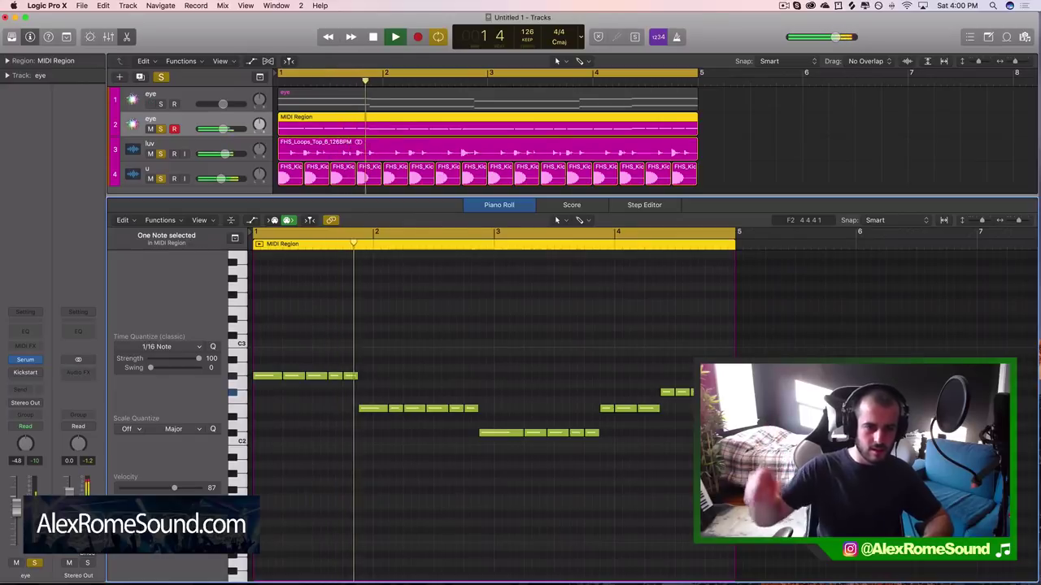
pyautogui.moveTo(223, 129); pyautogui.dragTo(227, 129)
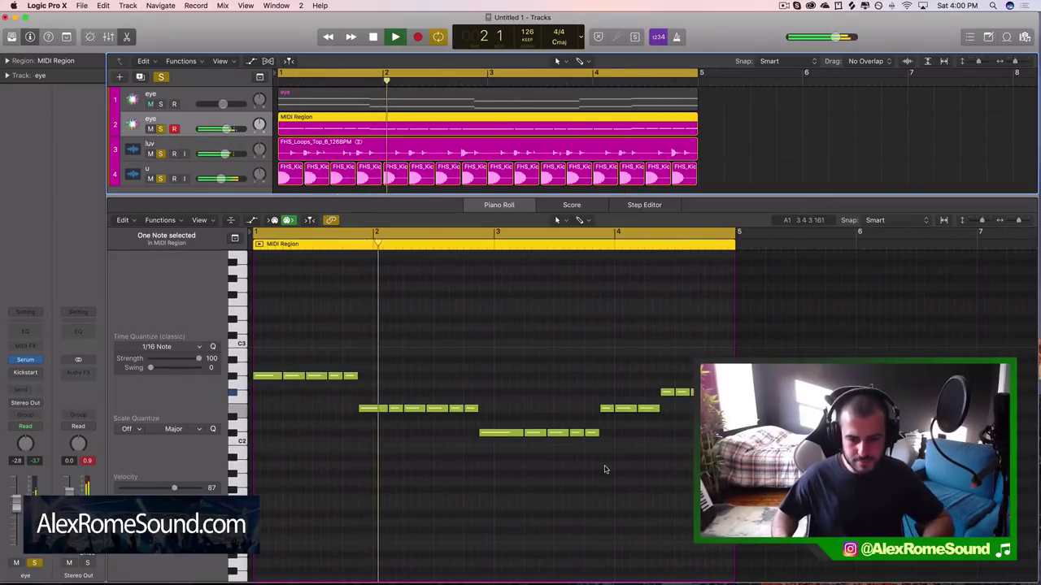
pyautogui.click(647, 463)
pyautogui.press('space')
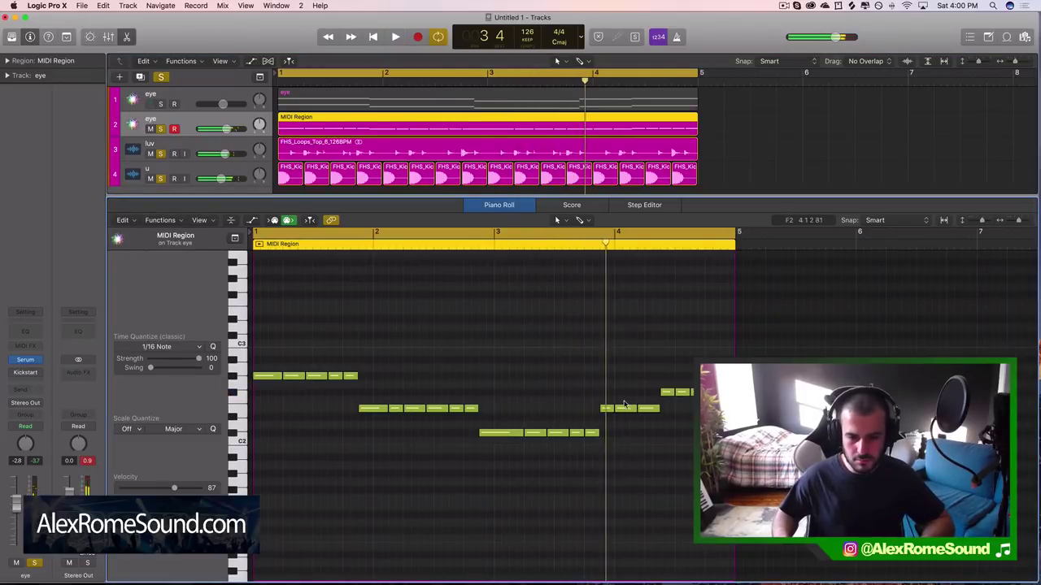
# - Replace the closing E2 notes with copies of bar 2's rhythm, four, two and two sixteenths long, and play back the result
pyautogui.moveTo(617, 409); pyautogui.dragTo(626, 408)
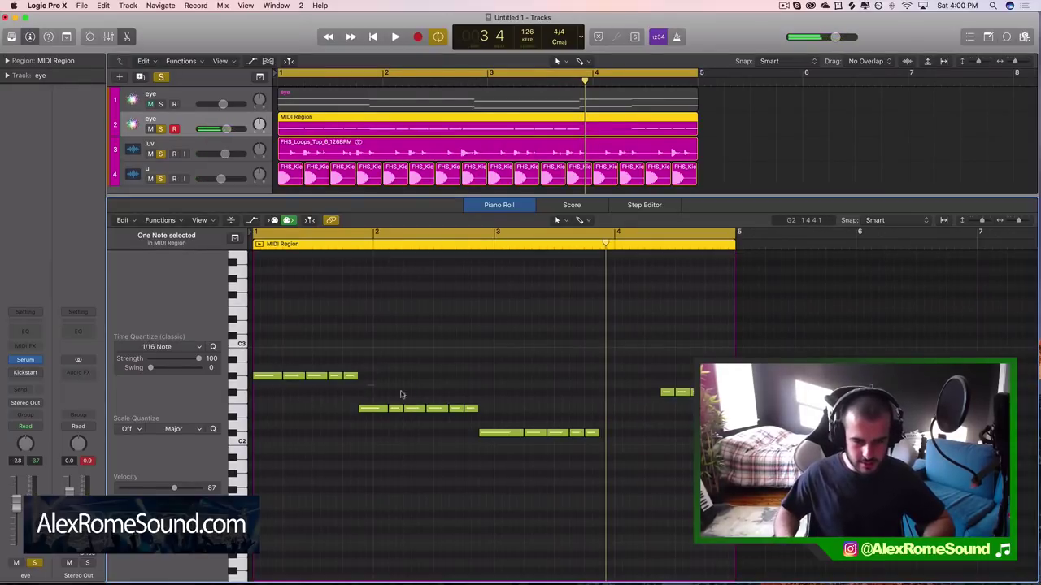
pyautogui.moveTo(368, 385); pyautogui.dragTo(498, 413)
pyautogui.press('super+c')
pyautogui.press('super+v')
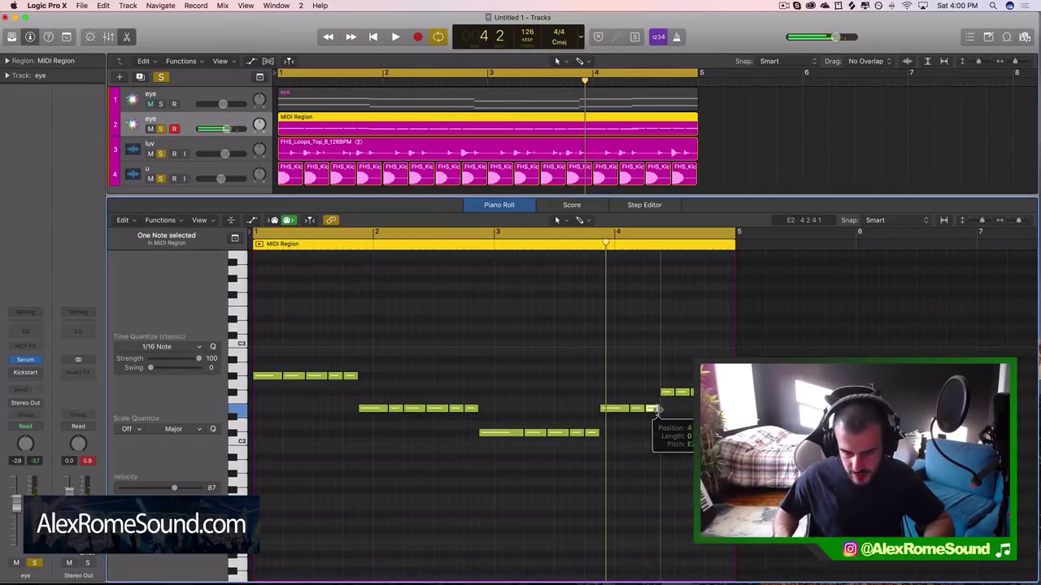
pyautogui.moveTo(655, 409); pyautogui.dragTo(659, 409)
pyautogui.press('space')
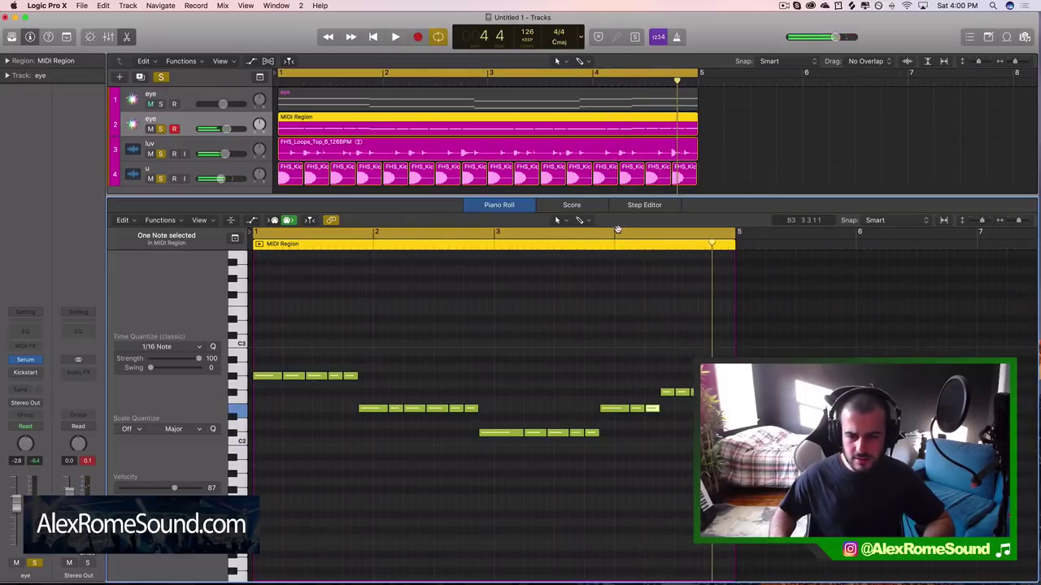
# - Cycle bars 4 to 7, set the first F#2 note to three sixteenths with another F#2 directly after it, and audition the ending
pyautogui.moveTo(617, 230); pyautogui.dragTo(979, 232)
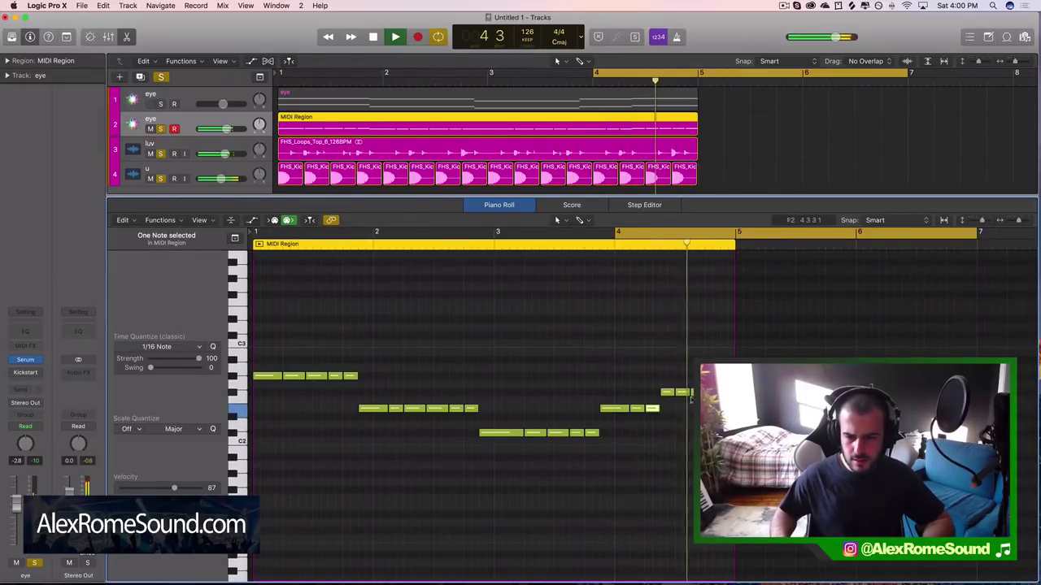
pyautogui.press('space')
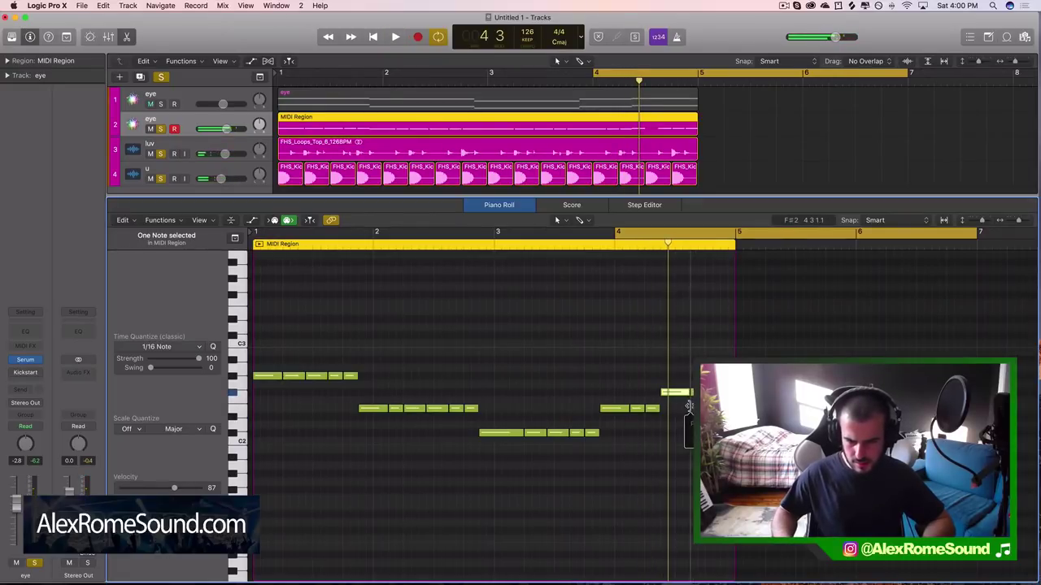
pyautogui.press('space')
pyautogui.press('space')
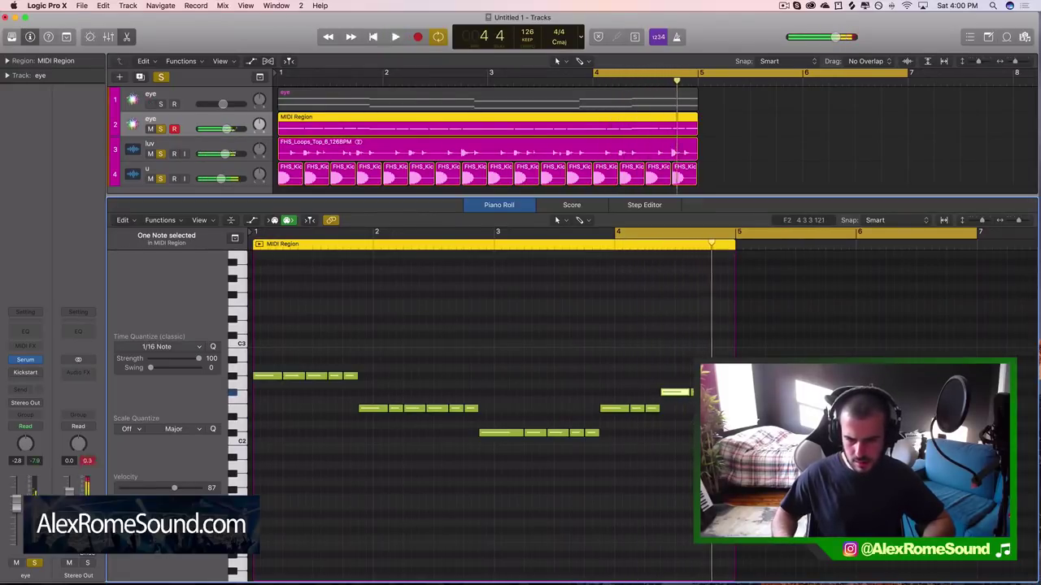
pyautogui.press('space')
pyautogui.press('space')
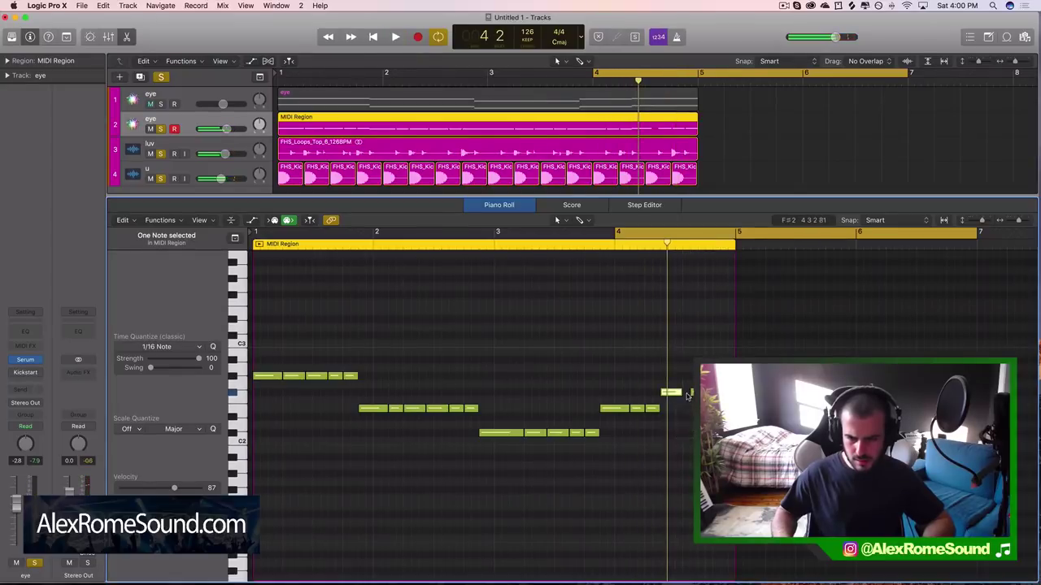
pyautogui.press('space')
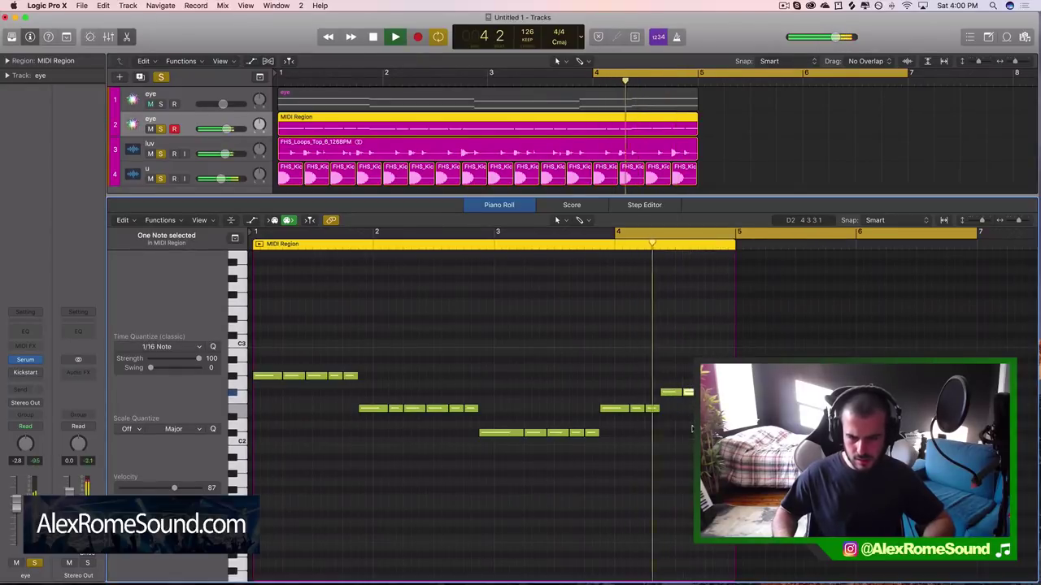
pyautogui.press('space')
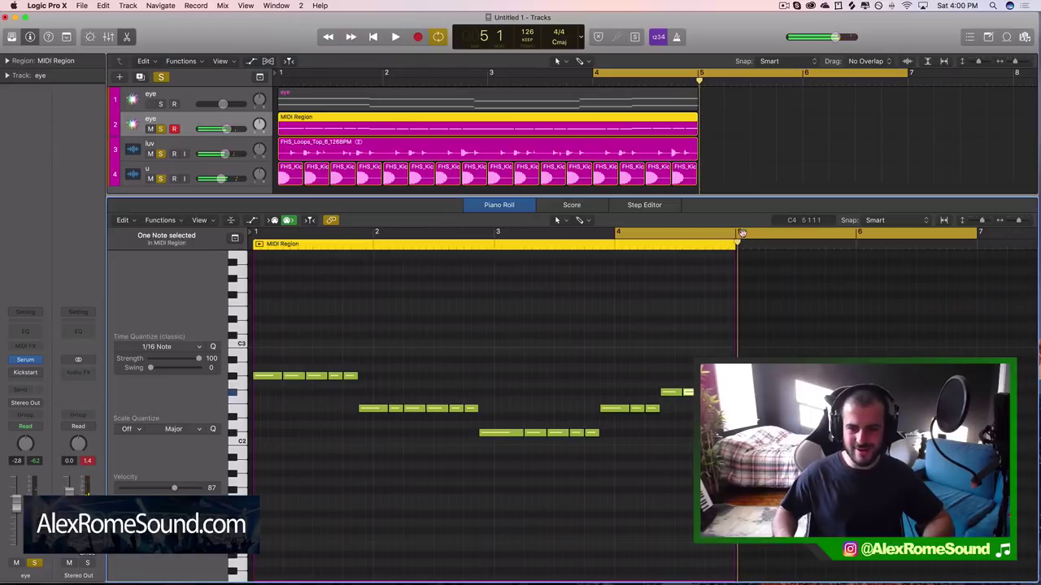
# - Set the cycle range back to bars 1 to 5, play the loop and enlarge the track area
pyautogui.moveTo(742, 233); pyautogui.dragTo(255, 233)
pyautogui.press('space')
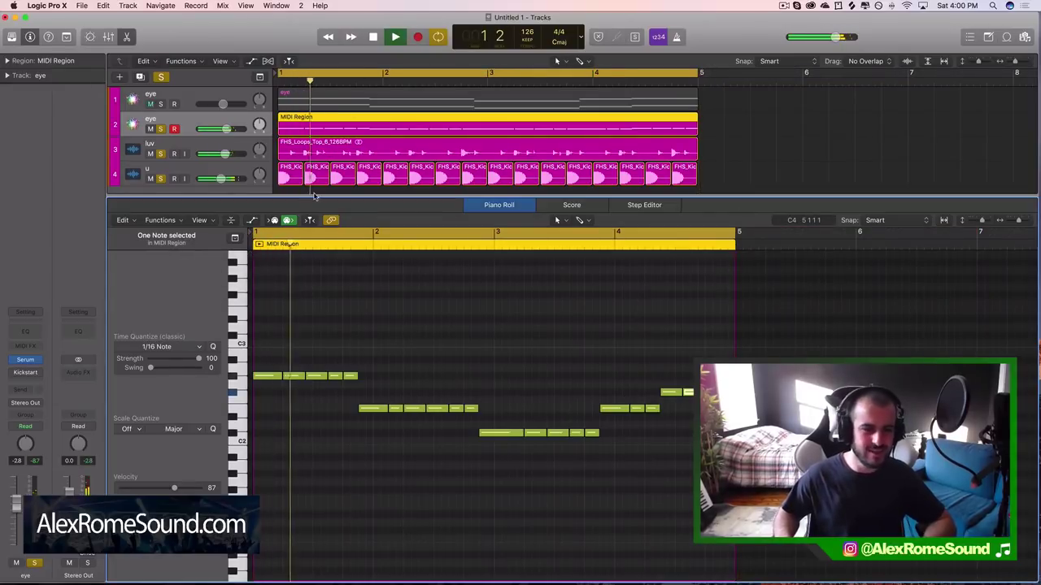
pyautogui.moveTo(314, 195); pyautogui.dragTo(329, 499)
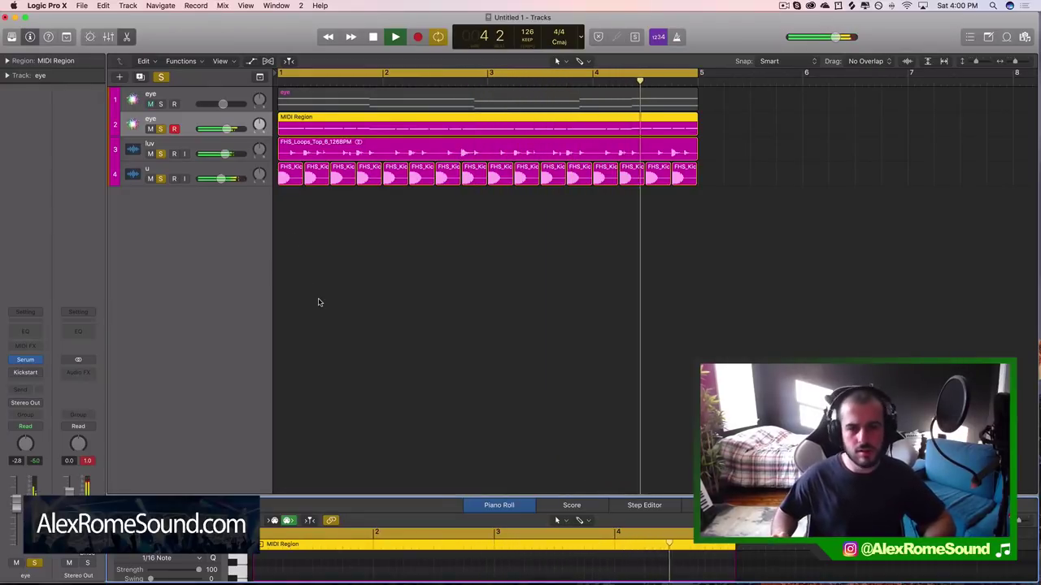
pyautogui.press('space')
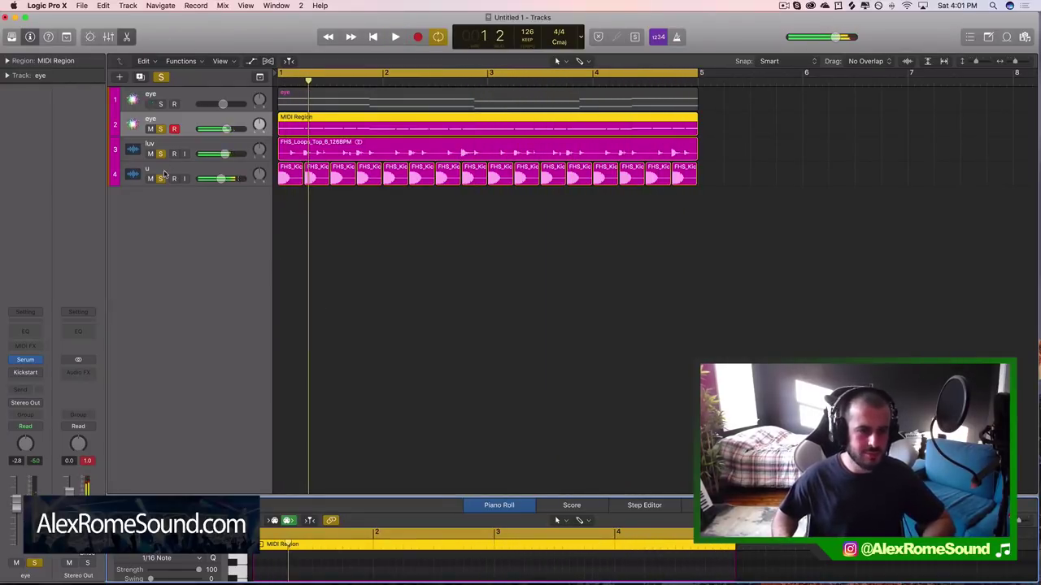
# - Turn off solo on the kick, top loop and bass tracks, and select the organ chord track
pyautogui.click(162, 179)
pyautogui.click(162, 154)
pyautogui.click(162, 131)
pyautogui.click(195, 104)
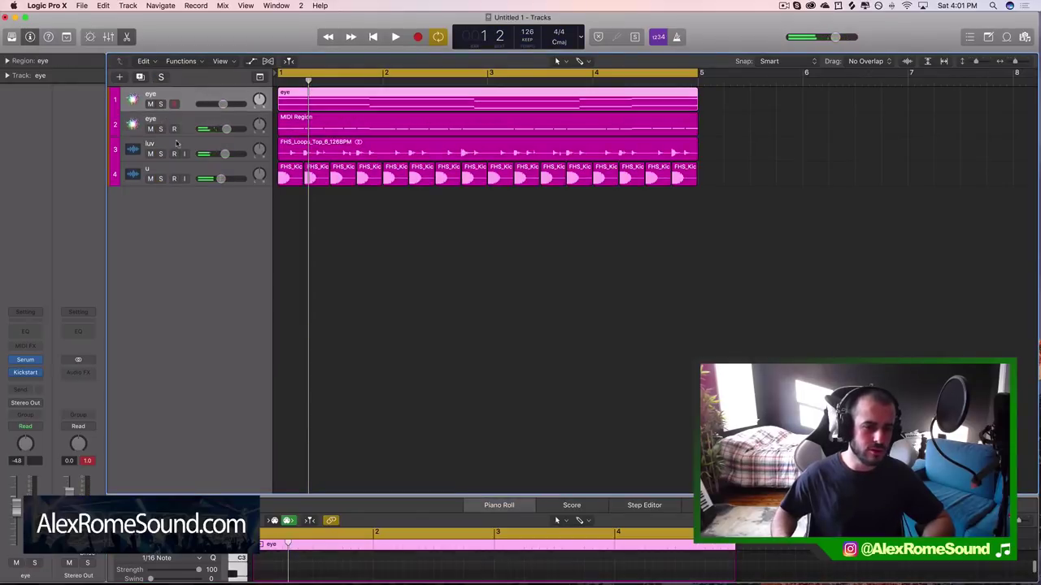
# - Add a Channel EQ to the organ chord track and enable a low-cut filter at about 250 Hz
pyautogui.click(32, 335)
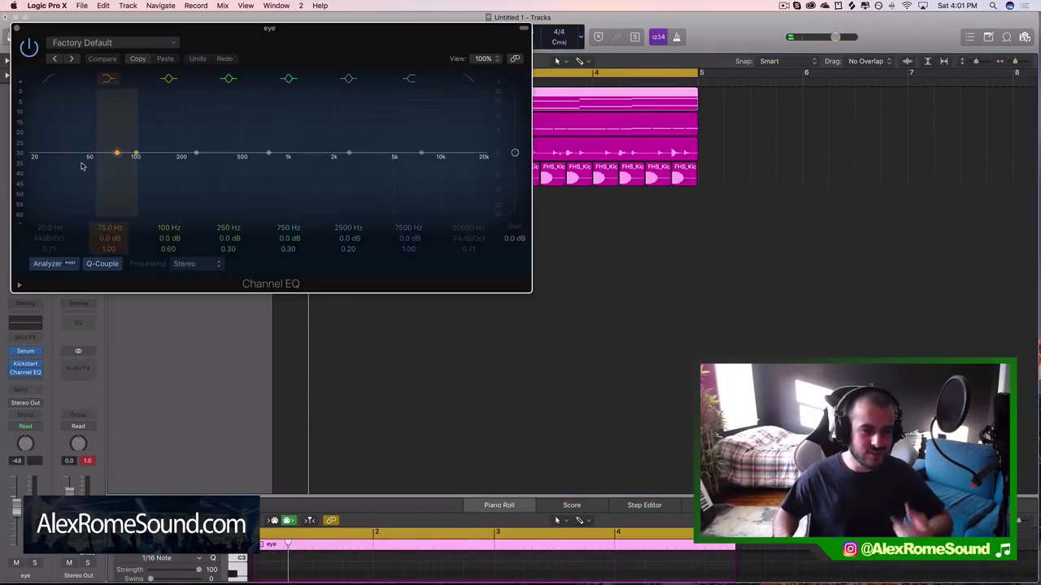
pyautogui.click(48, 78)
pyautogui.moveTo(49, 154); pyautogui.dragTo(216, 209)
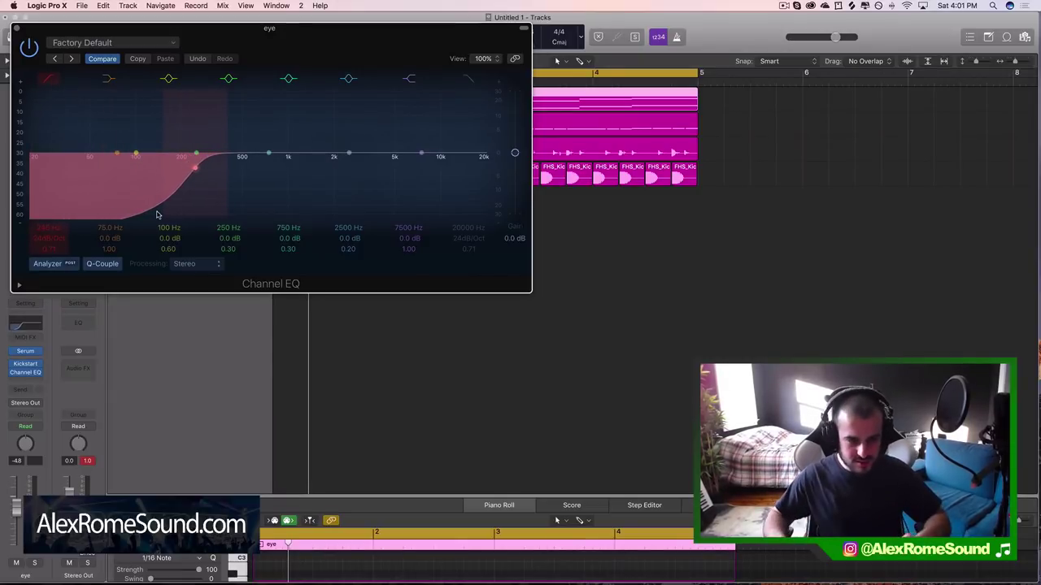
pyautogui.click(17, 28)
# - Play back the full loop and lower the organ chord track's volume to -6.8 dB
pyautogui.press('space')
pyautogui.moveTo(222, 104); pyautogui.dragTo(220, 105)
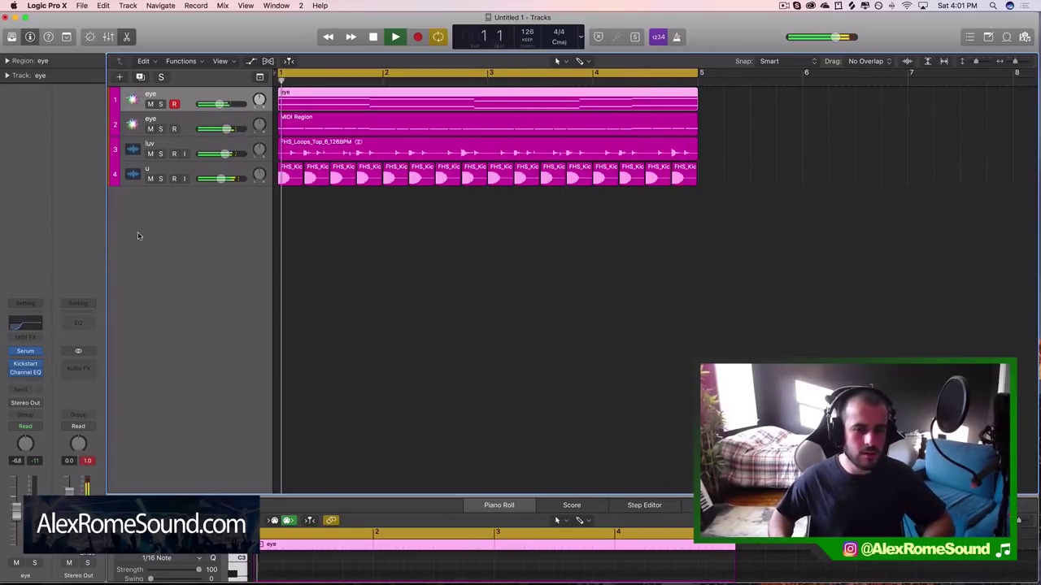
pyautogui.press('space')
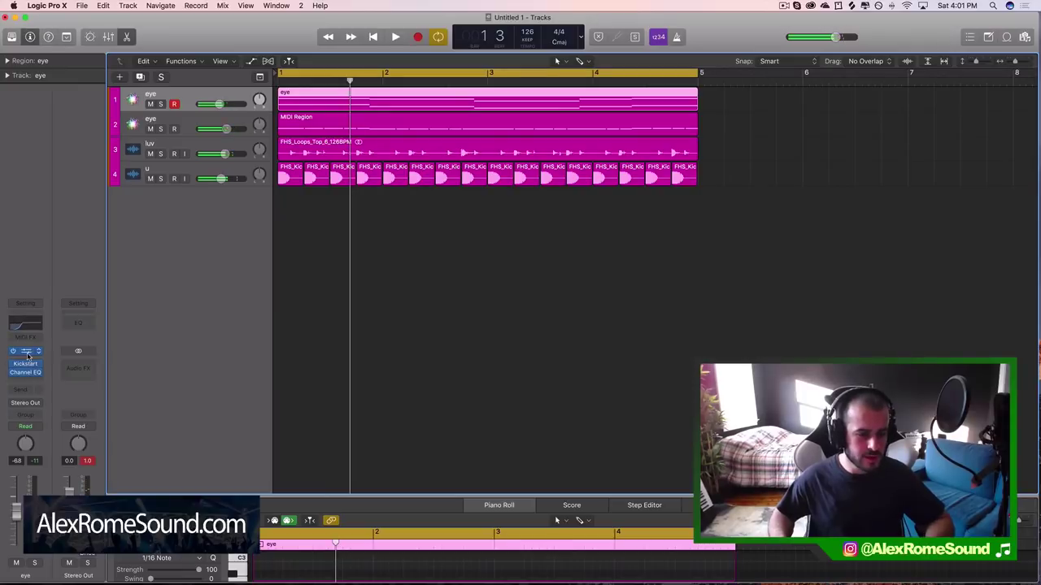
# - Load the PD - Basic EDM Pad preset from Future House Stars for Serum on the chord track's Serum
pyautogui.click(27, 355)
pyautogui.click(283, 74)
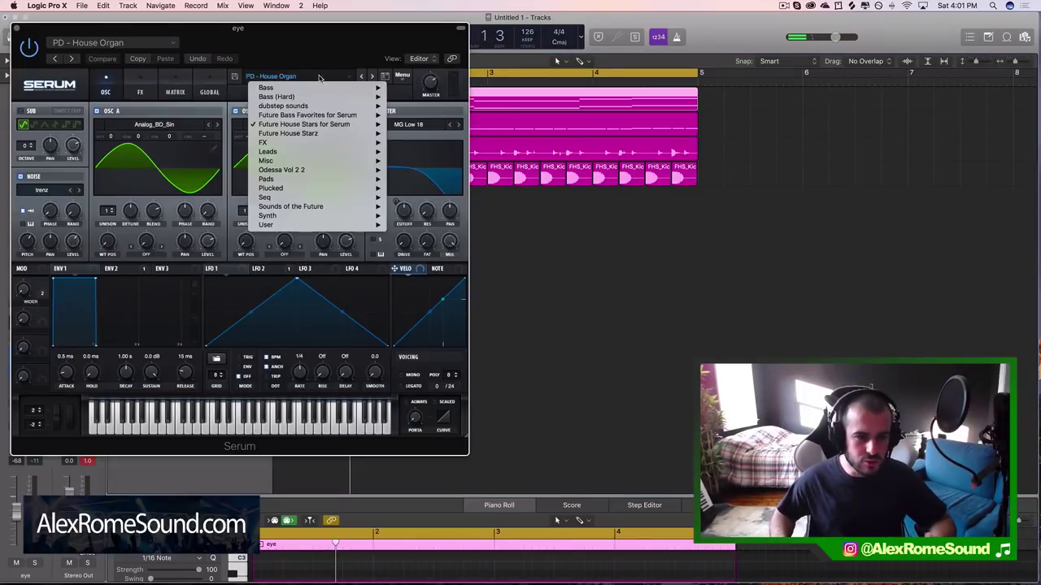
pyautogui.moveTo(325, 124)
pyautogui.scroll(-10, 437, 403)
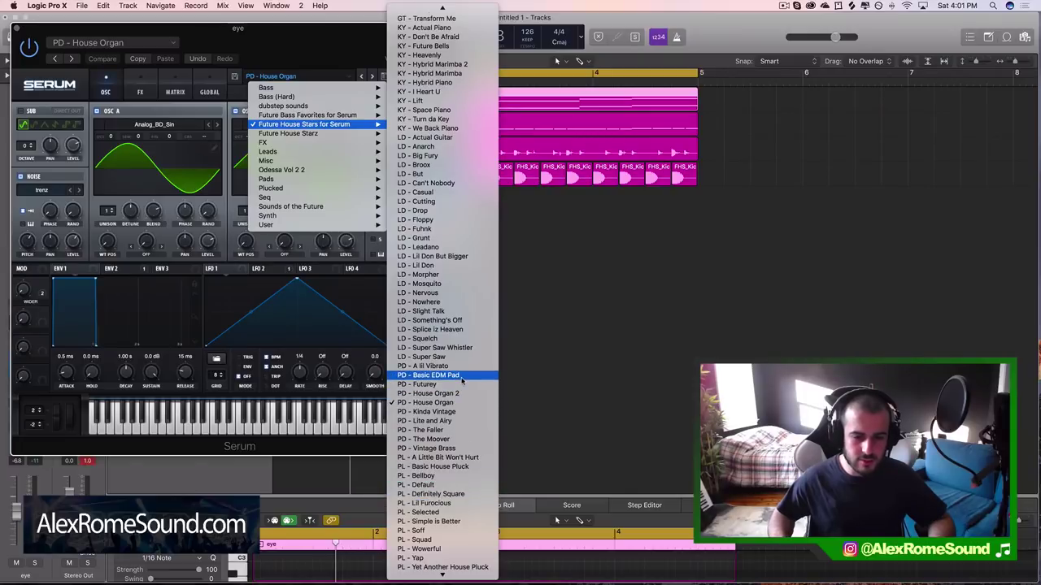
pyautogui.click(460, 376)
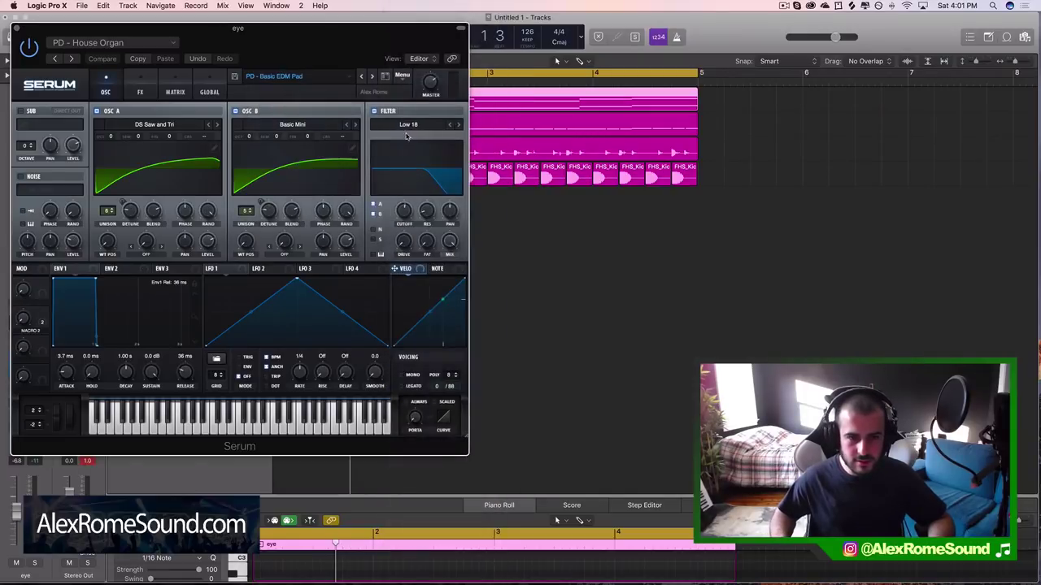
pyautogui.moveTo(256, 64); pyautogui.dragTo(625, 161)
# - Lower oscillators A and B of the pad to octave -1 during playback and close Serum
pyautogui.press('space')
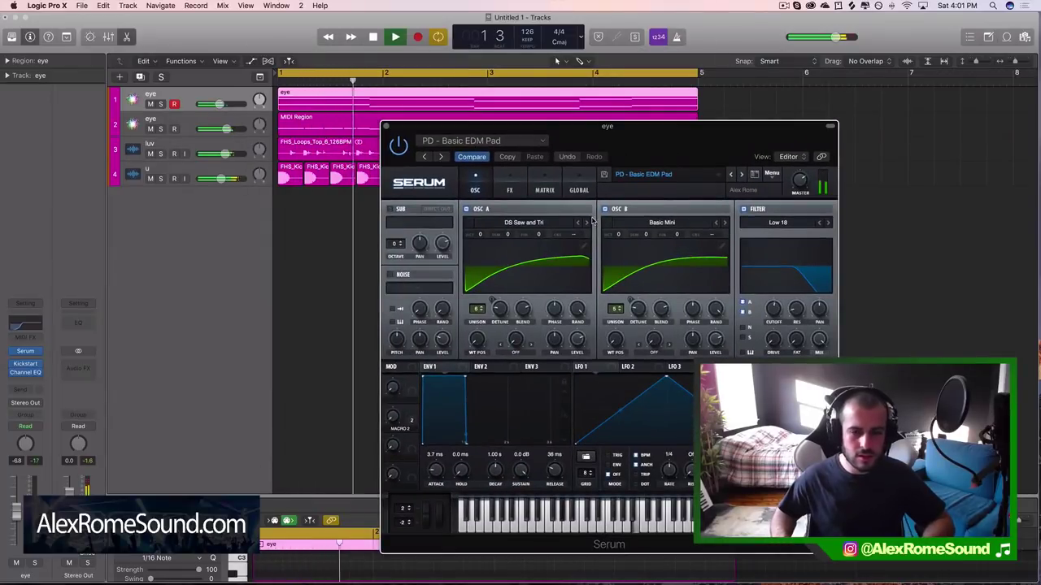
pyautogui.moveTo(480, 235); pyautogui.dragTo(479, 243)
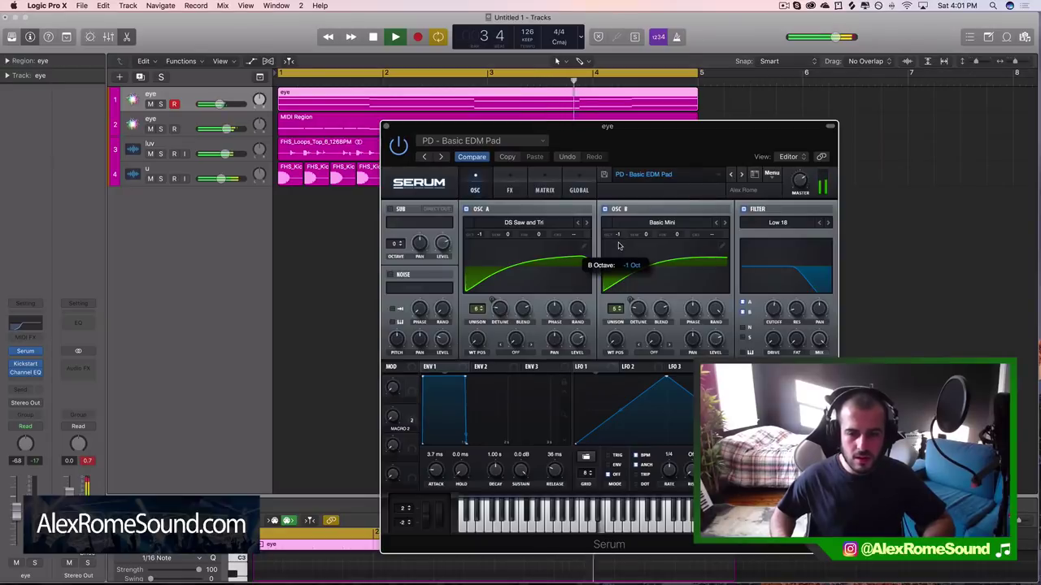
pyautogui.click(386, 128)
# - Set the Kickstart mix on the bass track to 96% while playing back the loop
pyautogui.click(191, 124)
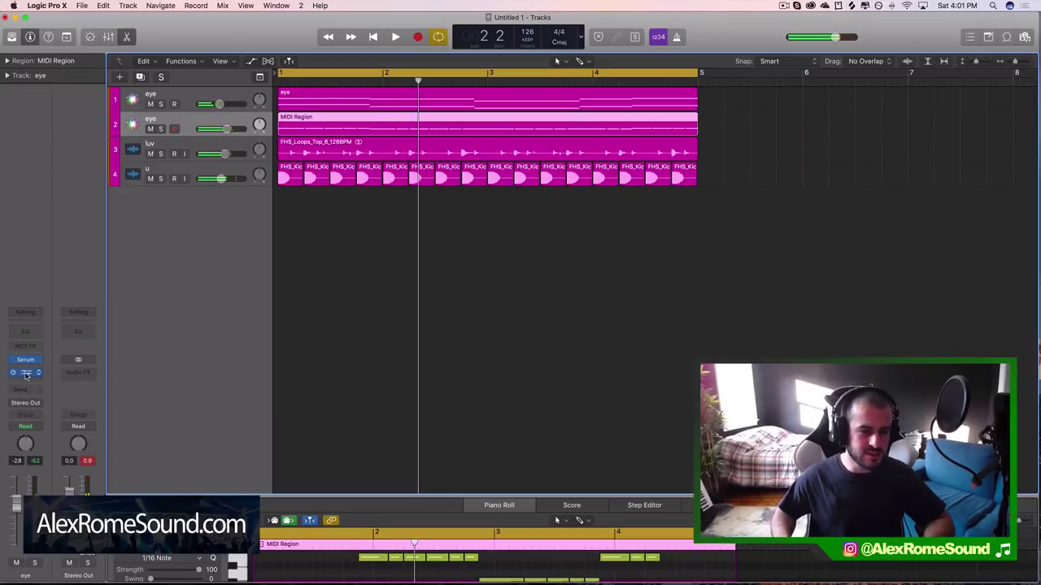
pyautogui.click(26, 373)
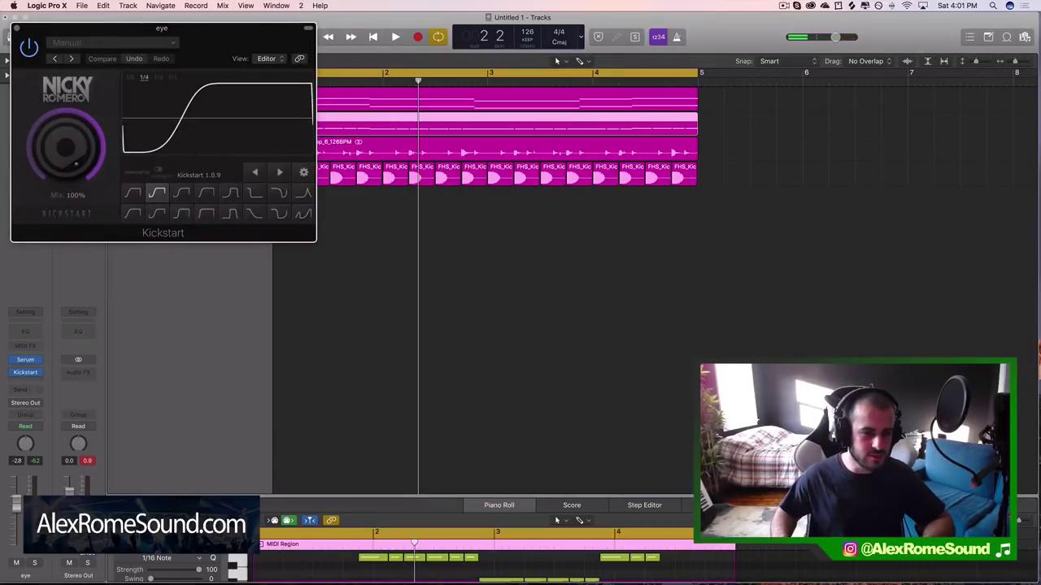
pyautogui.press('space')
pyautogui.moveTo(68, 122); pyautogui.dragTo(68, 130)
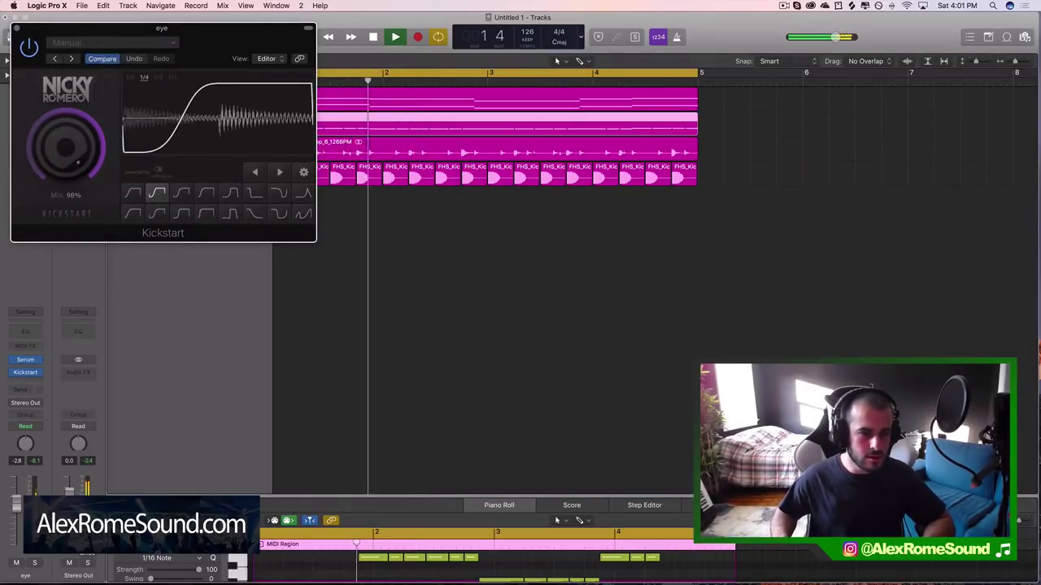
pyautogui.press('space')
pyautogui.click(17, 29)
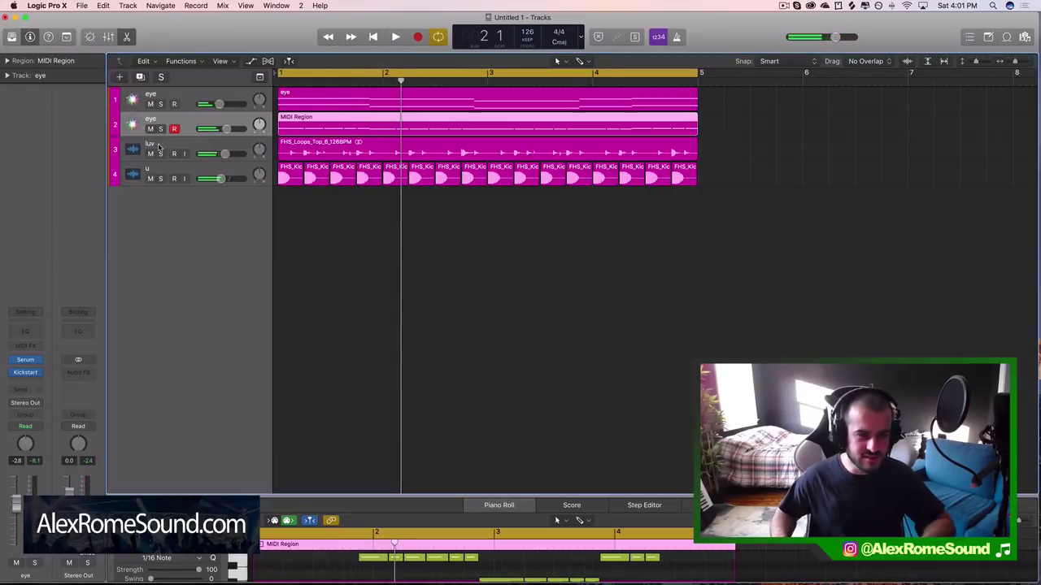
# - Raise the chord track's volume to -4.5 dB and the bass track's to 0.0 dB while playing back the loop
pyautogui.press('space')
pyautogui.click(196, 98)
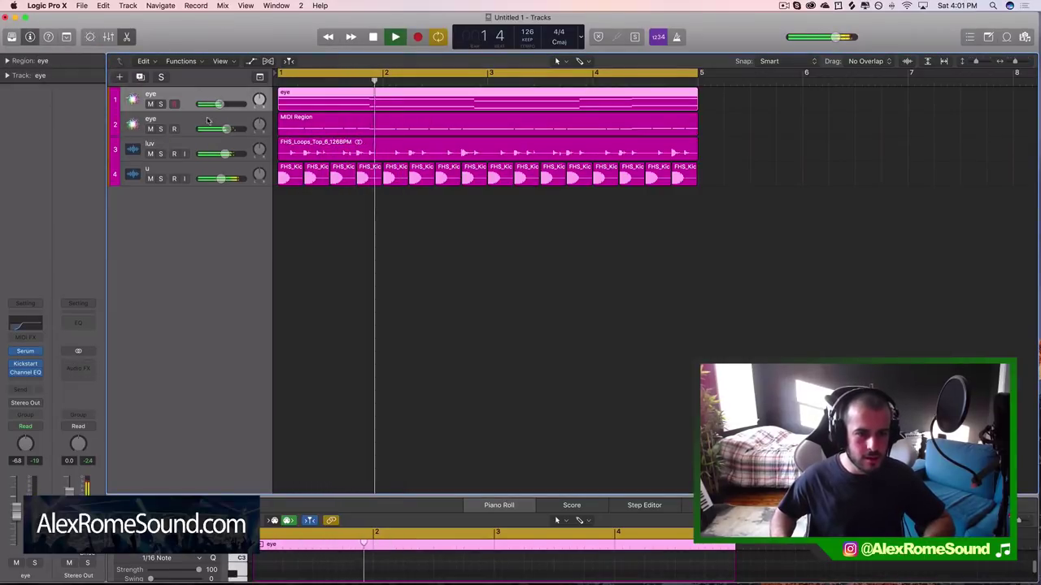
pyautogui.moveTo(228, 129); pyautogui.dragTo(224, 104)
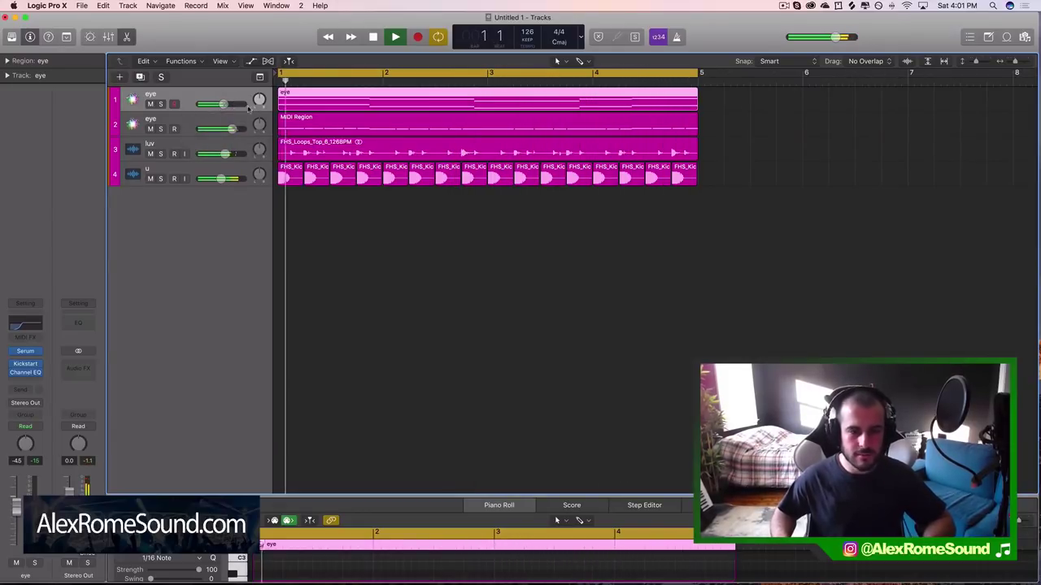
pyautogui.click(229, 120)
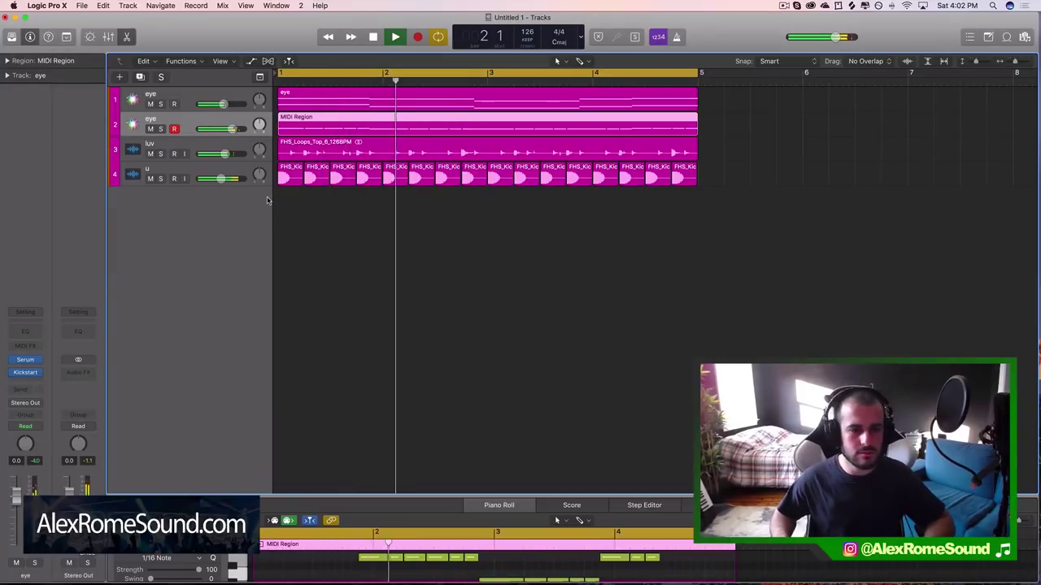
pyautogui.click(371, 243)
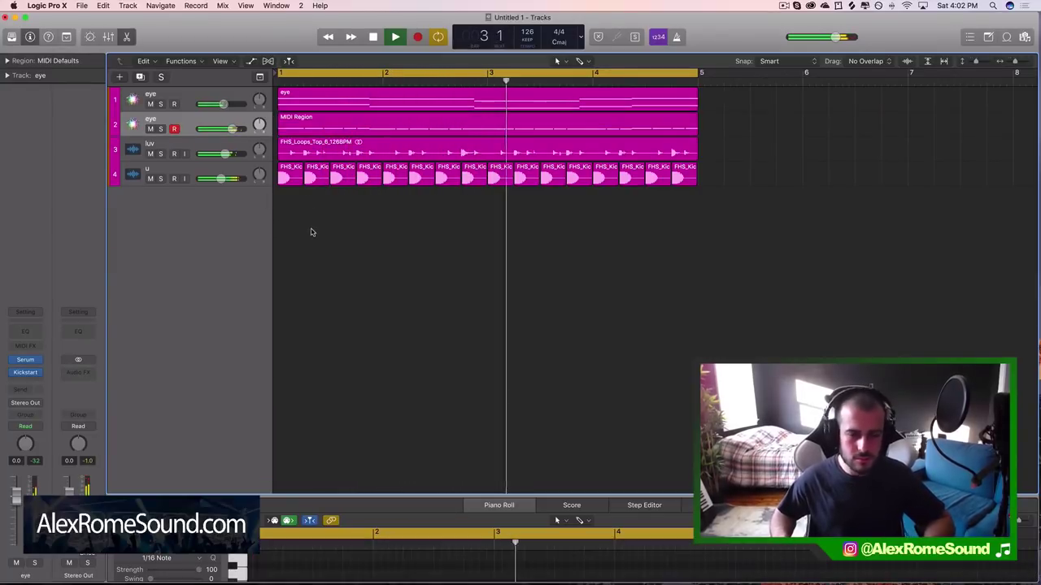
pyautogui.scroll(-3, 423, 295)
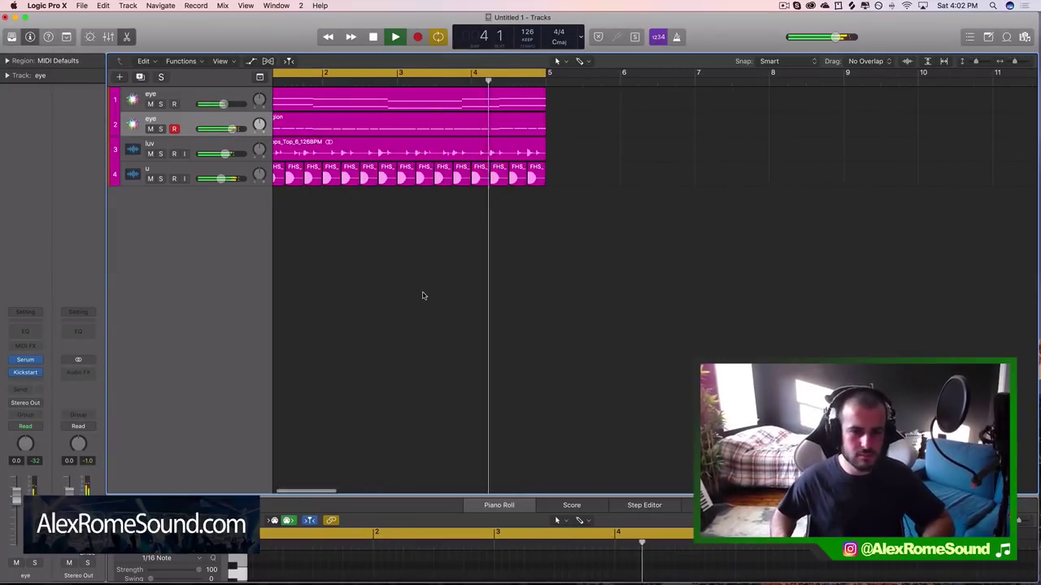
pyautogui.hscroll(-2, 390, 286)
pyautogui.press('space')
# - Create a new audio track below the kick track and search Splice for "vocal" samples
pyautogui.click(199, 184)
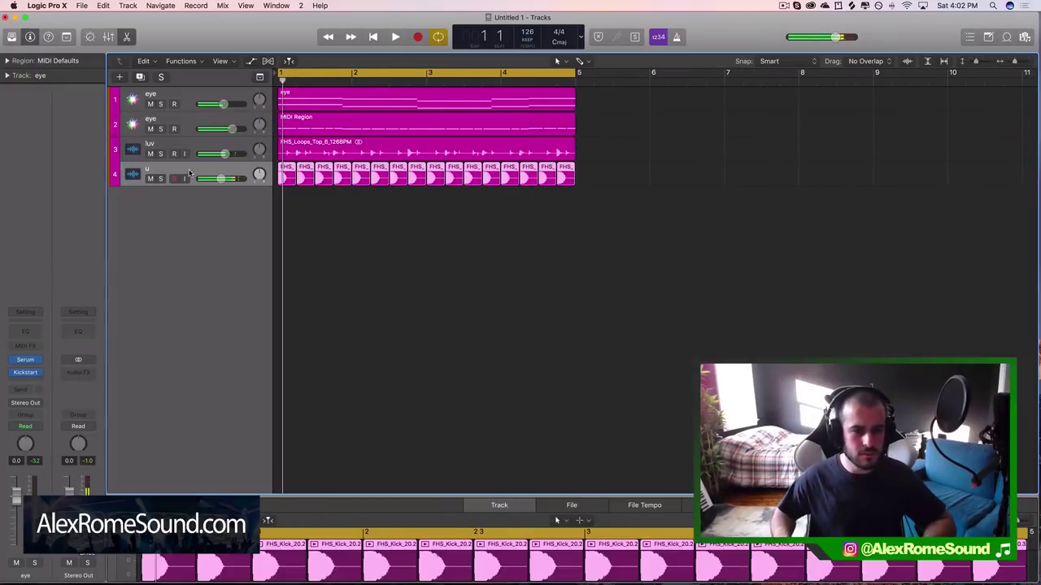
pyautogui.press('alt+super+a')
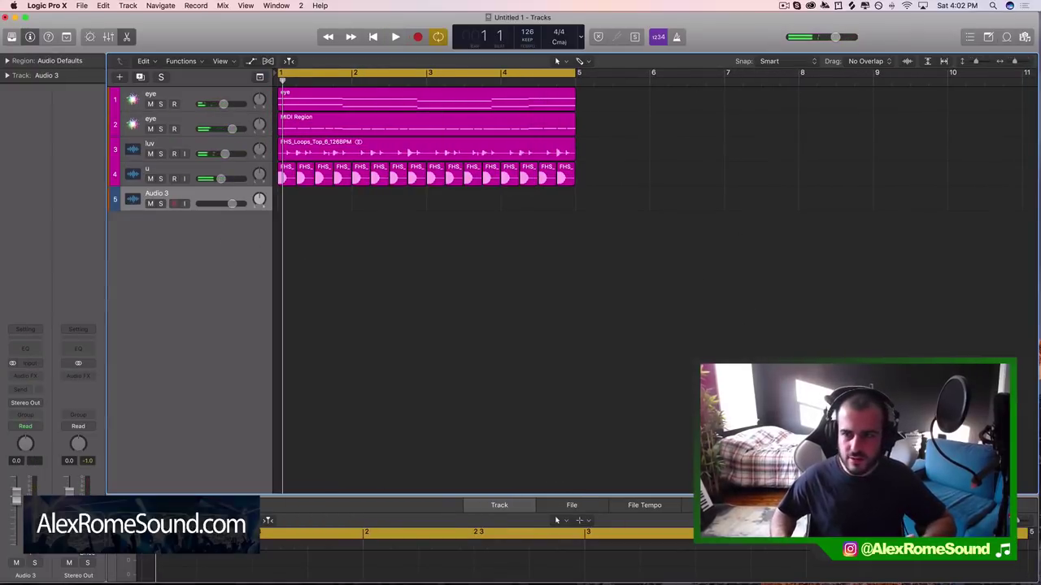
pyautogui.press('super+Tab')
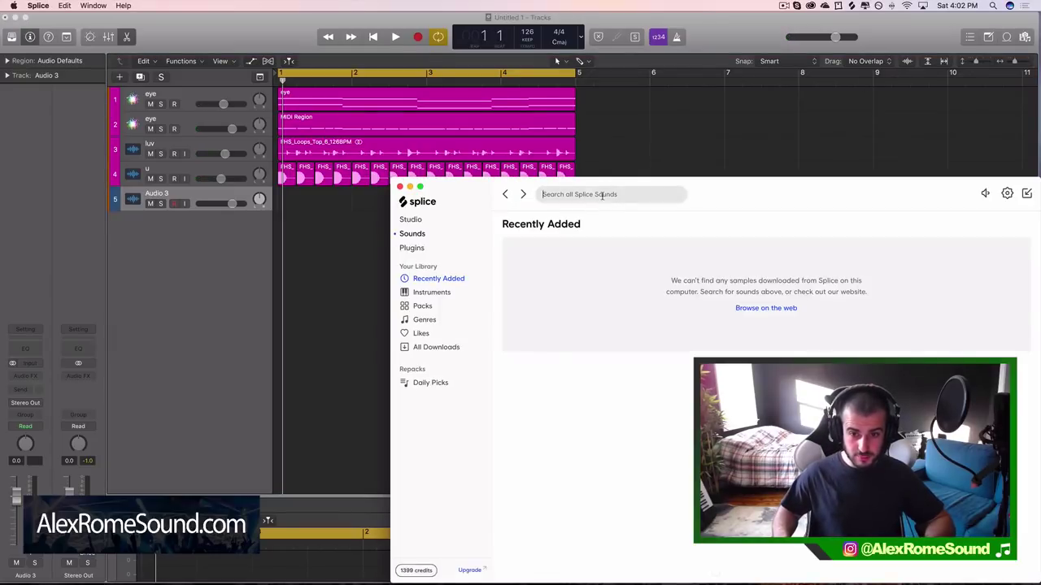
pyautogui.write('al')
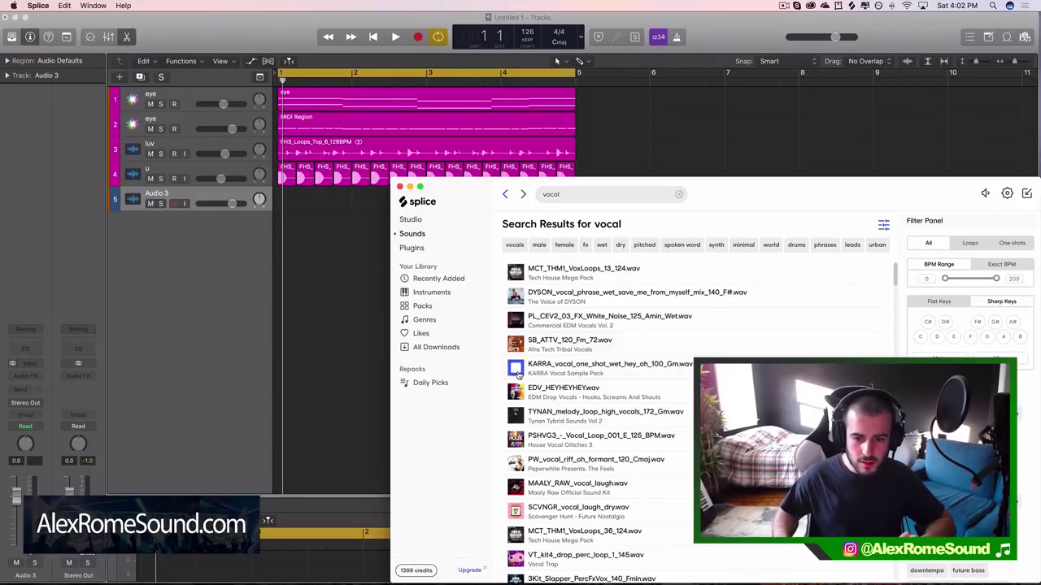
pyautogui.scroll(-2, 528, 437)
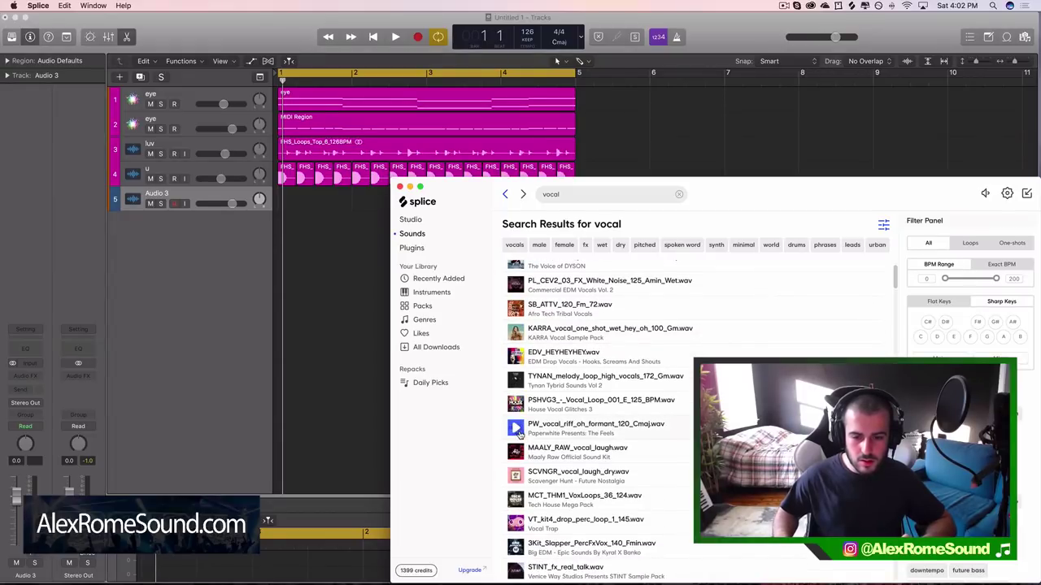
# - Place PW_vocal_riff_oh_formant_120_Cmaj.wav at bar 1 of the Audio 3 track and lower the track's volume to -12.2 dB
pyautogui.moveTo(420, 376); pyautogui.dragTo(298, 216)
pyautogui.moveTo(377, 232); pyautogui.dragTo(360, 208)
pyautogui.moveTo(232, 203); pyautogui.dragTo(208, 204)
pyautogui.press('space')
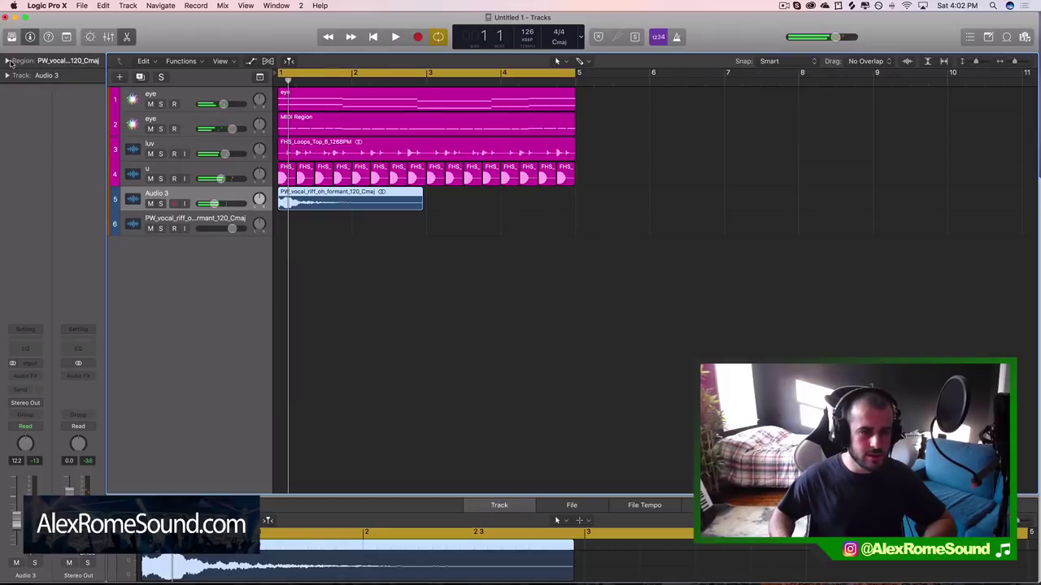
# - Transpose the vocal region by -3 and lower the Audio 3 track's volume to -14.0 dB while auditioning the loop
pyautogui.click(8, 61)
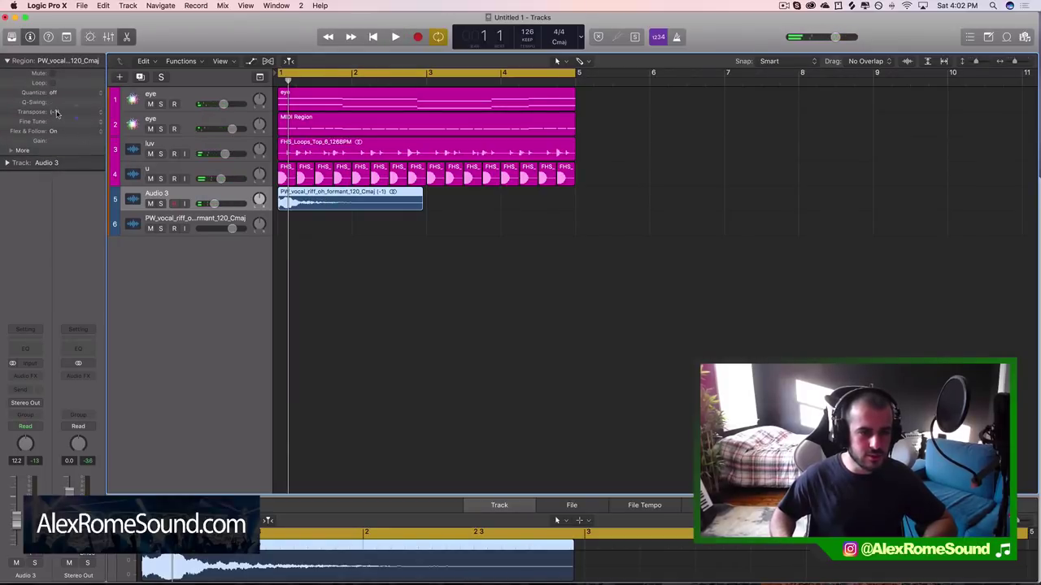
pyautogui.click(302, 218)
pyautogui.click(314, 208)
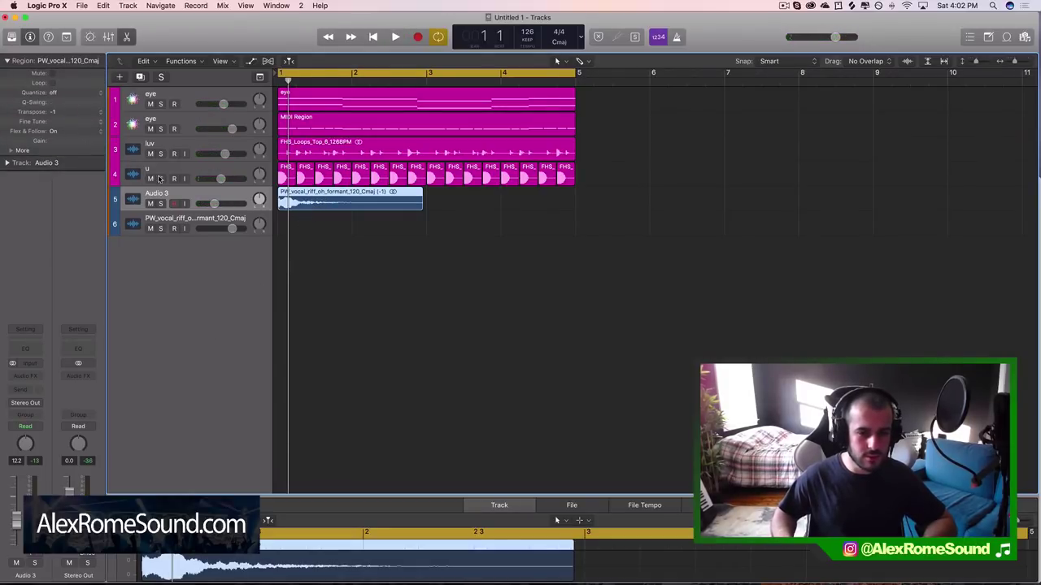
pyautogui.press('space')
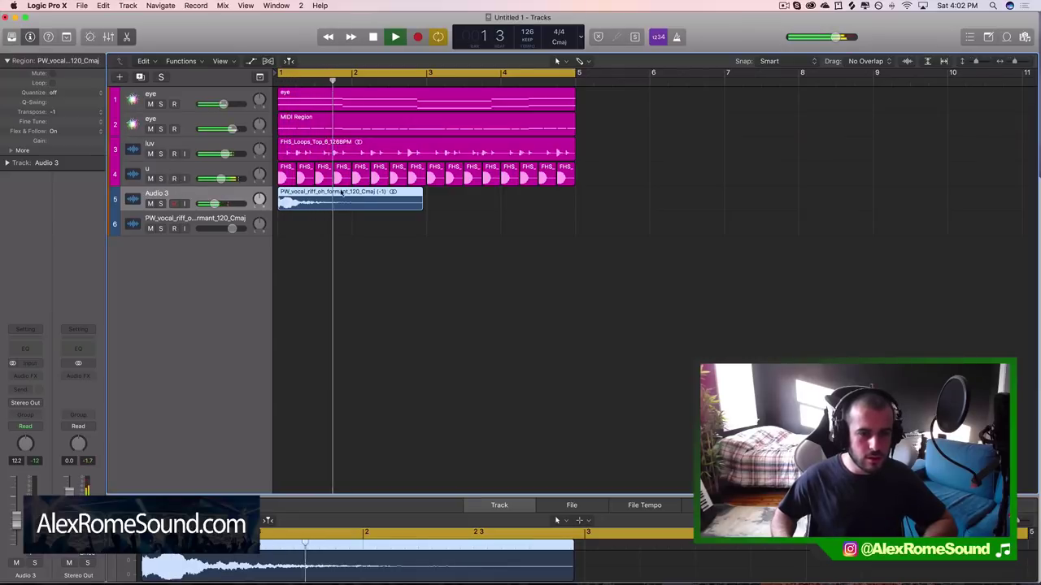
pyautogui.press('space')
pyautogui.press('space')
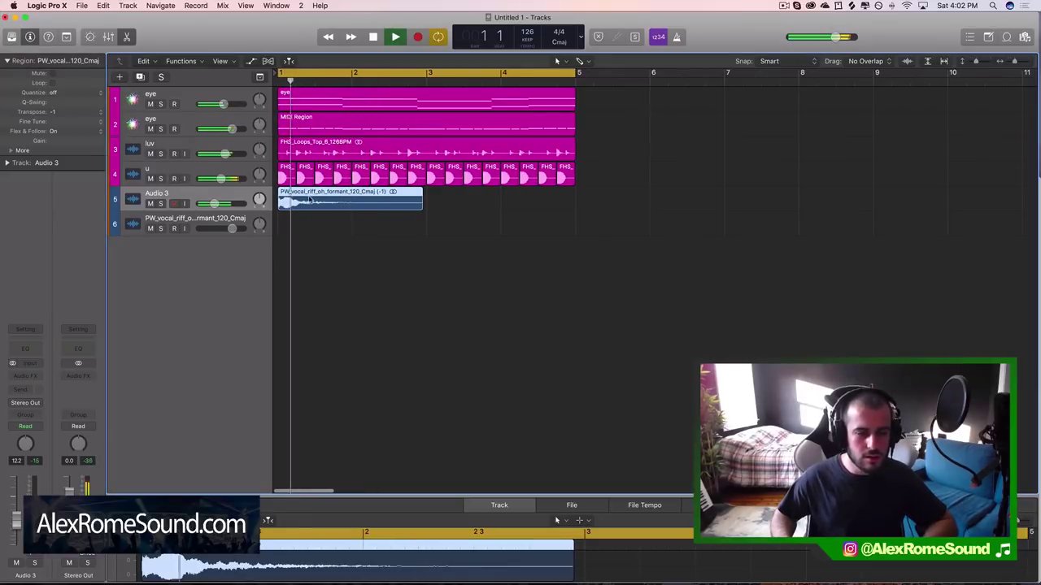
pyautogui.press('space')
pyautogui.click(215, 204)
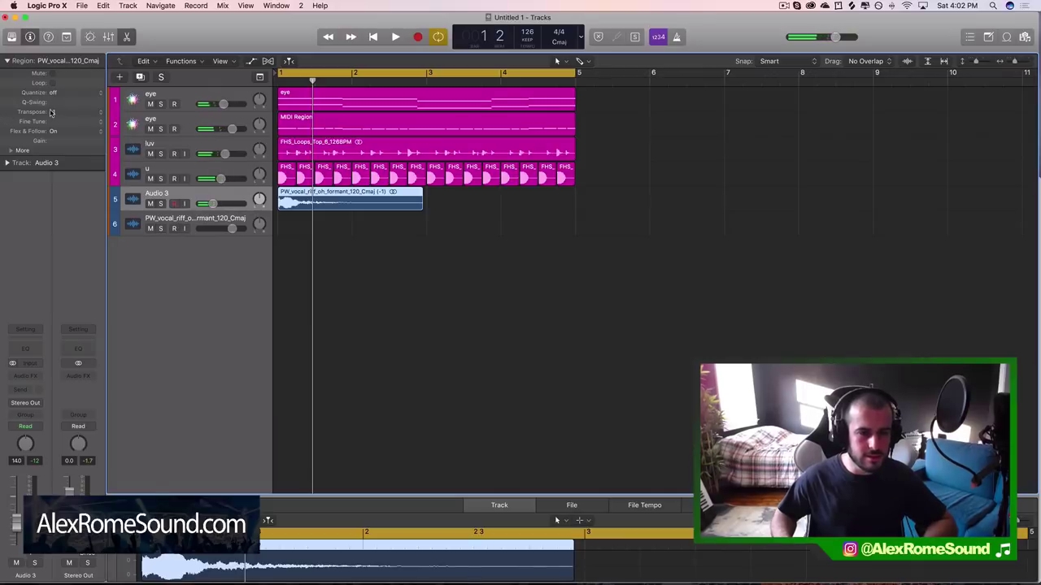
pyautogui.press('space')
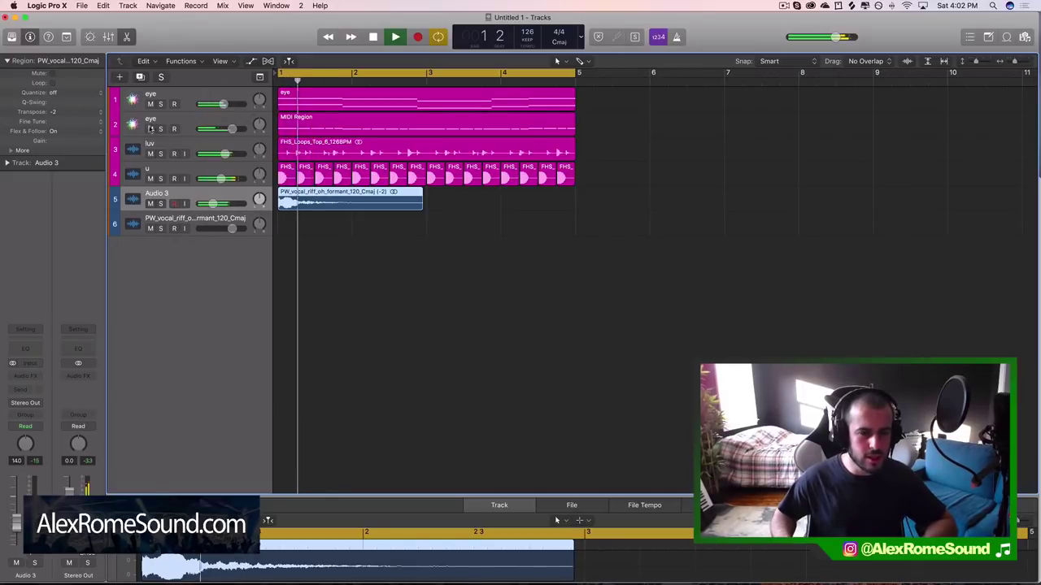
pyautogui.press('space')
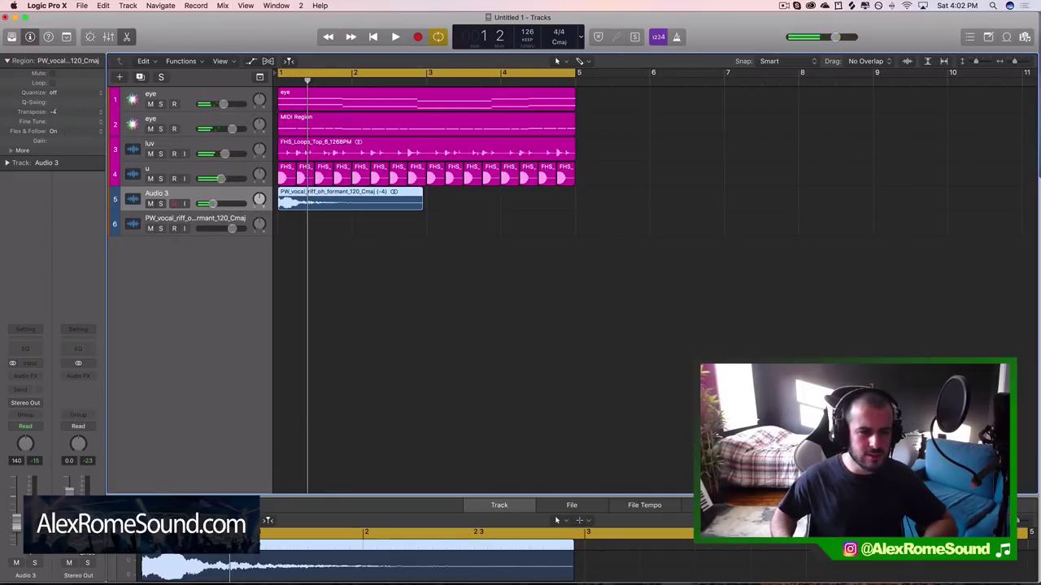
pyautogui.press('space')
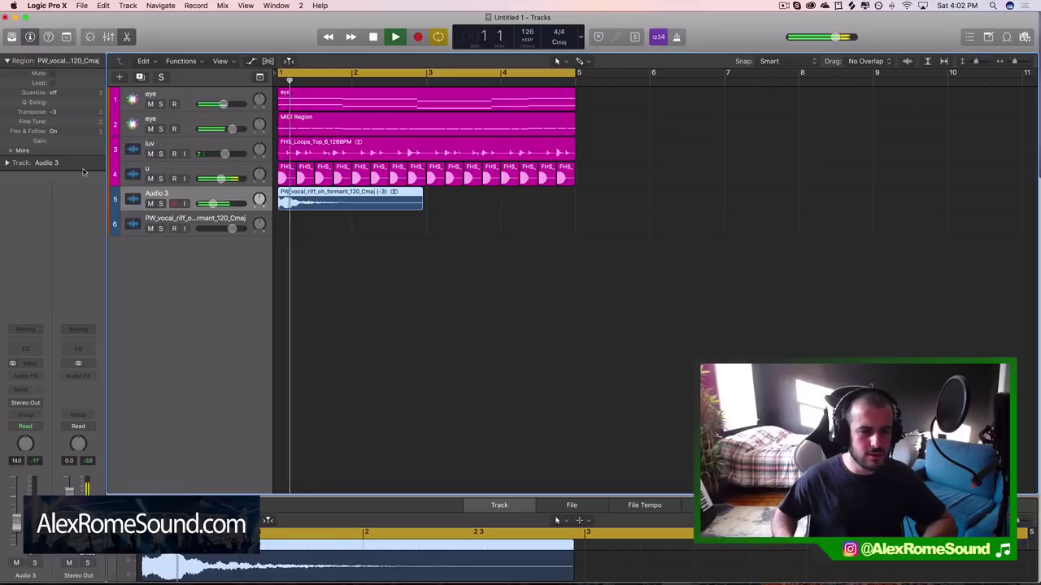
pyautogui.click(327, 250)
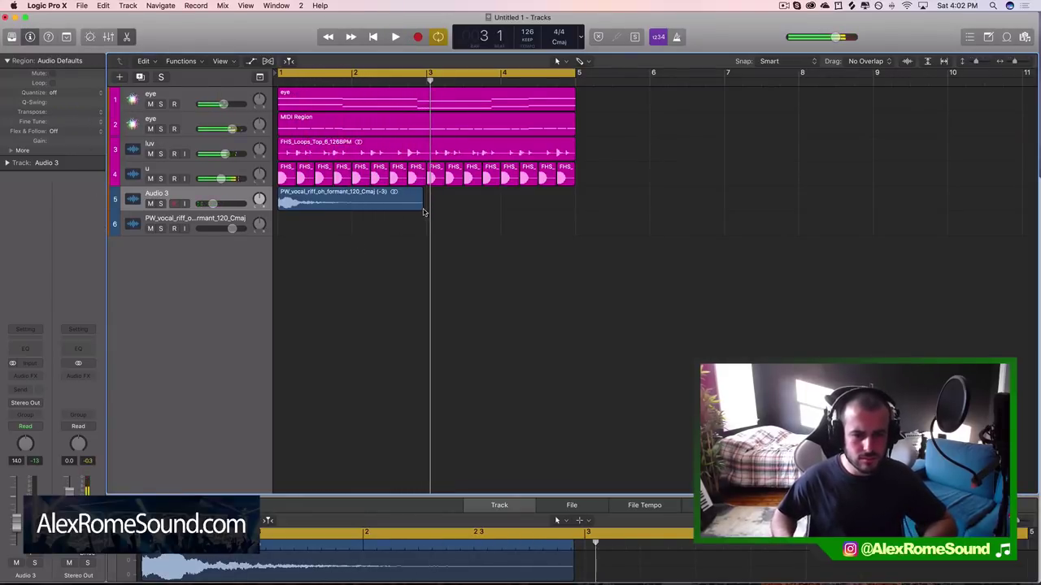
# - Shorten the vocal region to one beat, ending at beat 2 of bar 1, and play back the result
pyautogui.press('space')
pyautogui.moveTo(421, 204); pyautogui.dragTo(298, 195)
pyautogui.press('space')
pyautogui.press('super+Right')
pyautogui.press('super+Right')
pyautogui.press('super+Right')
pyautogui.press('super+Right')
pyautogui.press('space')
pyautogui.press('space')
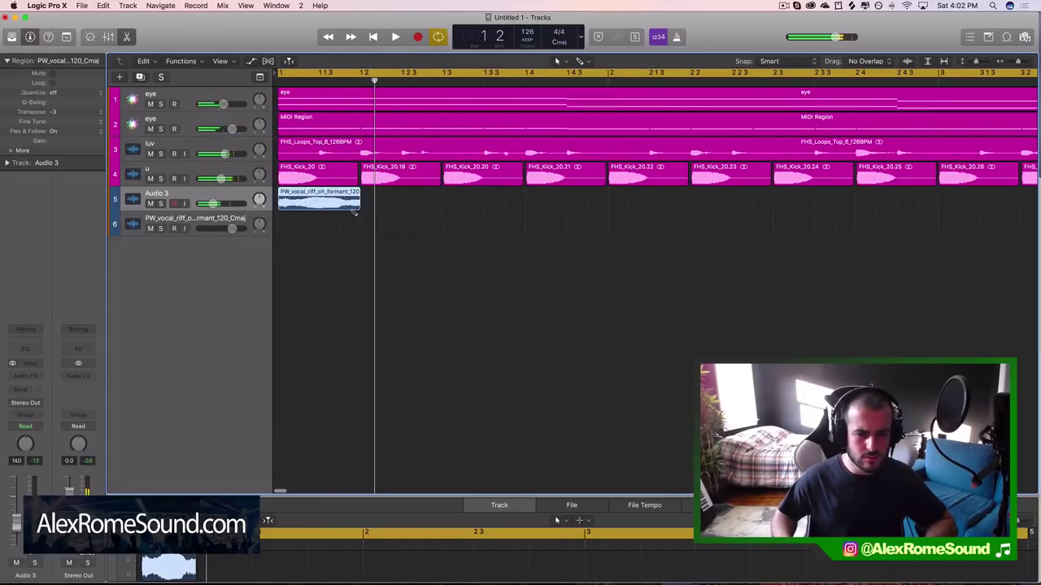
# - Repeat the one-beat vocal region and trim the copy's start to leave only the last sixteenth before beat 3
pyautogui.press('super+r')
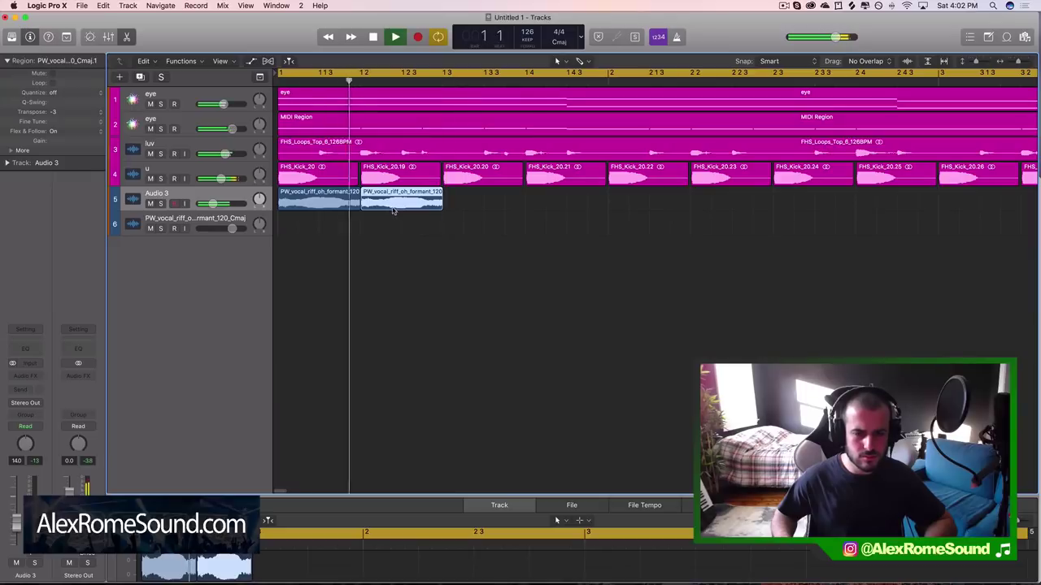
pyautogui.press('space')
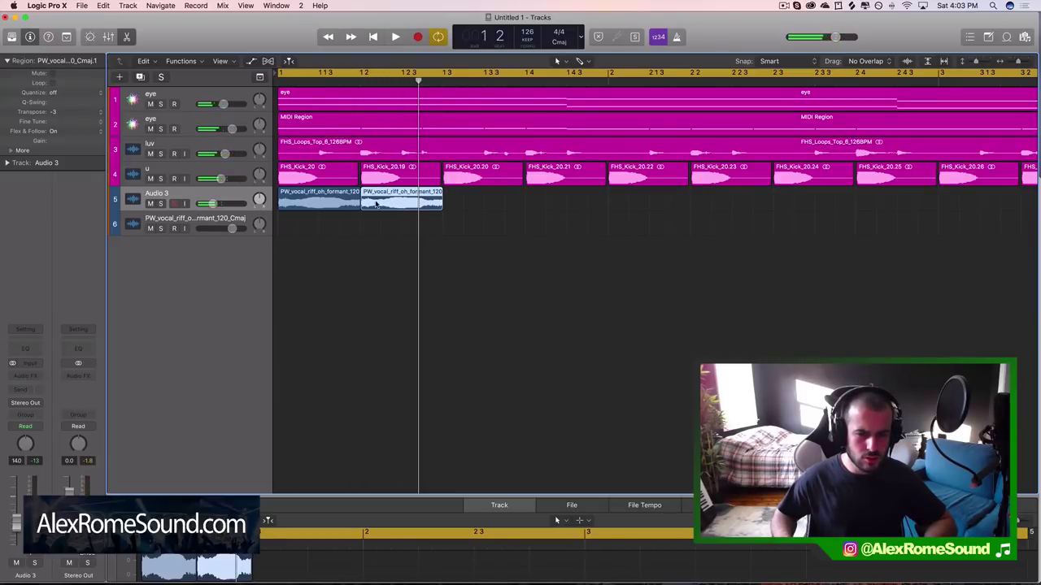
pyautogui.moveTo(364, 203); pyautogui.dragTo(402, 203)
pyautogui.press('space')
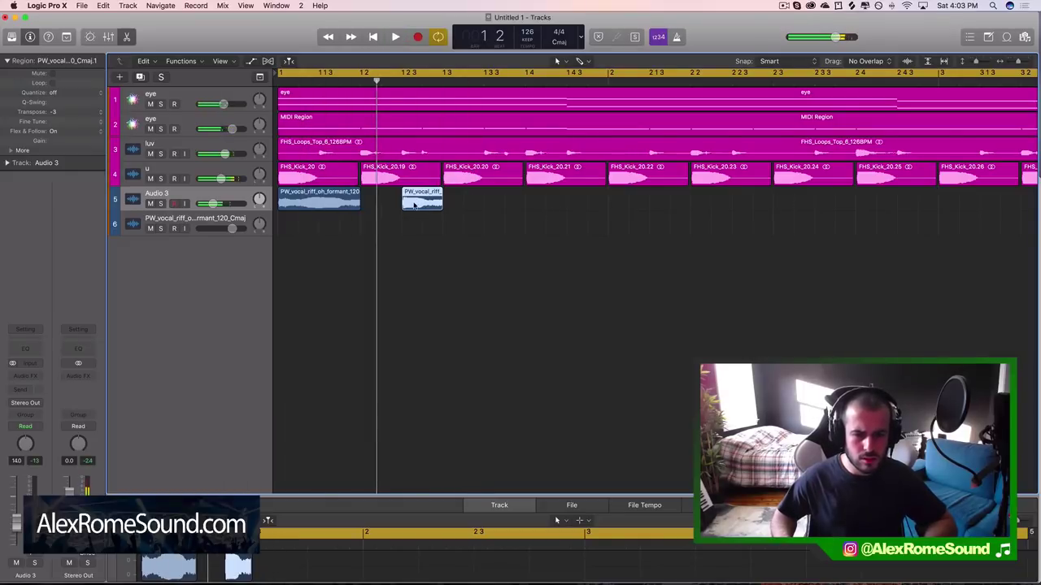
pyautogui.moveTo(404, 205); pyautogui.dragTo(424, 203)
pyautogui.press('space')
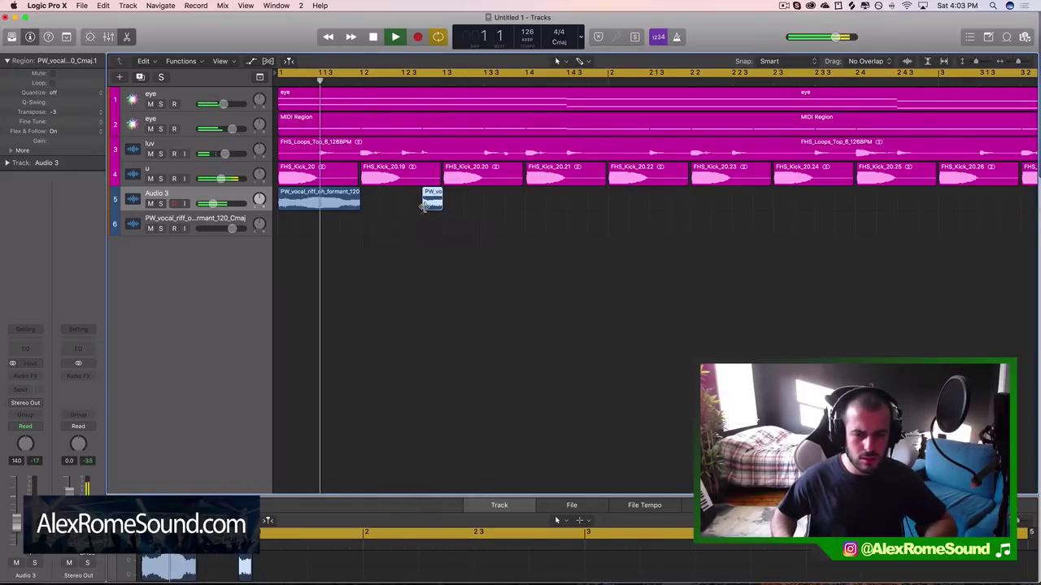
# - Duplicate the sixteenth-note vocal chop, move the copy to position 1 3 3 and play back the pattern
pyautogui.press('space')
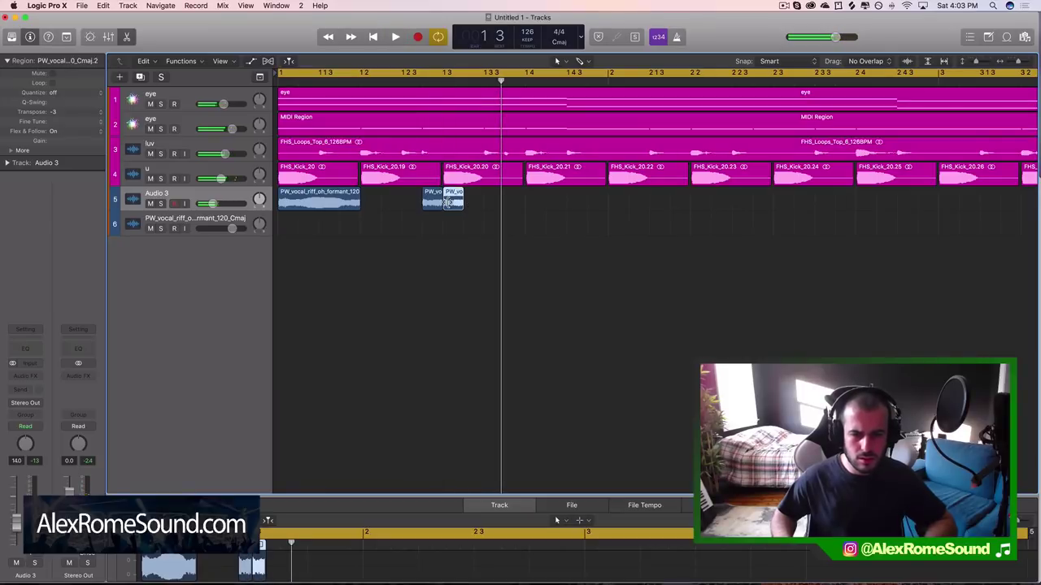
pyautogui.moveTo(449, 205); pyautogui.dragTo(491, 209)
pyautogui.press('space')
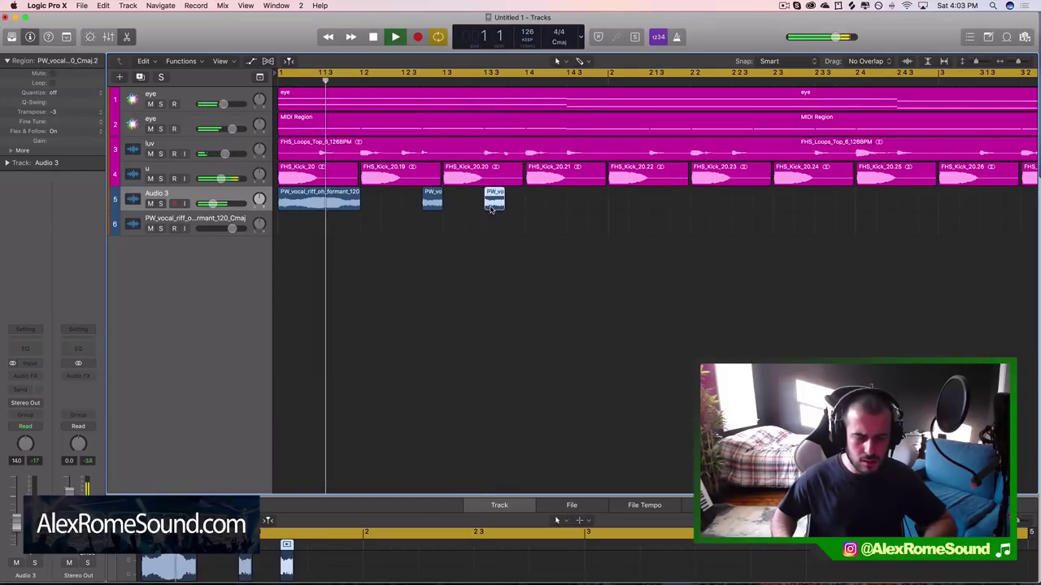
pyautogui.press('space')
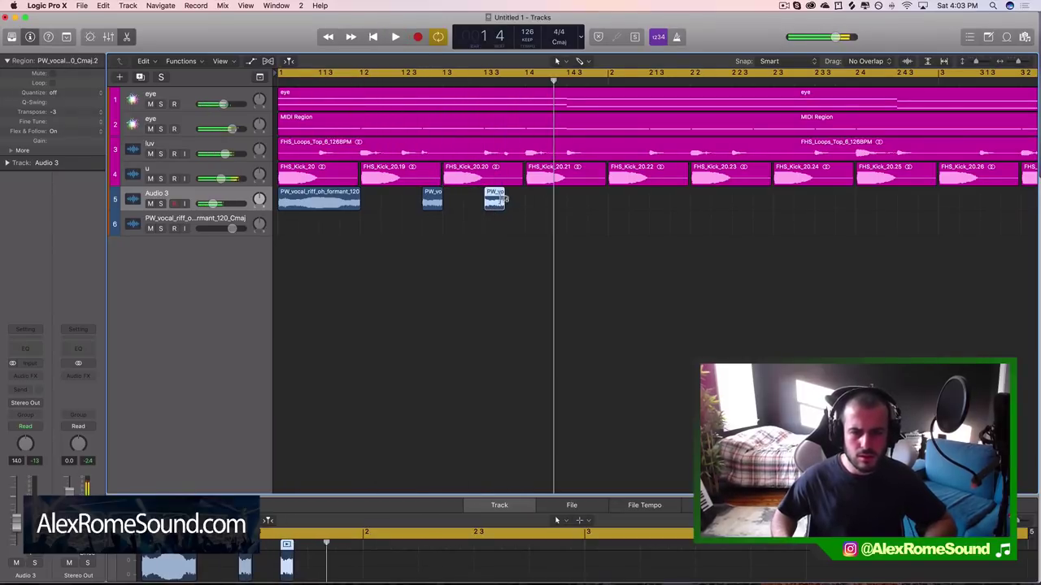
# - Try to extend the two short vocal chops to an eighth note each and audition them
pyautogui.keyDown('shift'); pyautogui.click(437, 202); pyautogui.keyUp('shift')
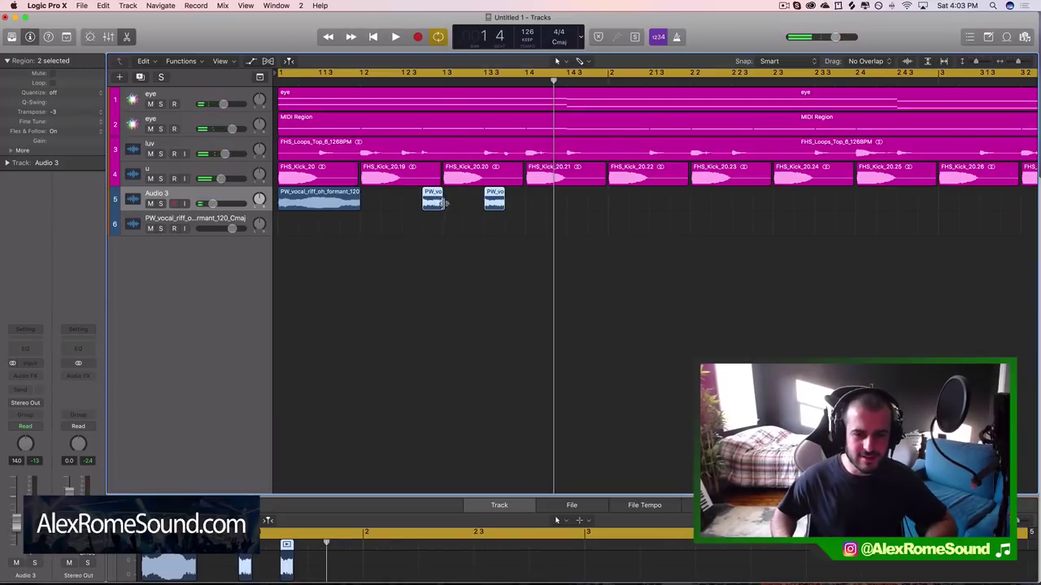
pyautogui.moveTo(446, 203); pyautogui.dragTo(461, 210)
pyautogui.press('space')
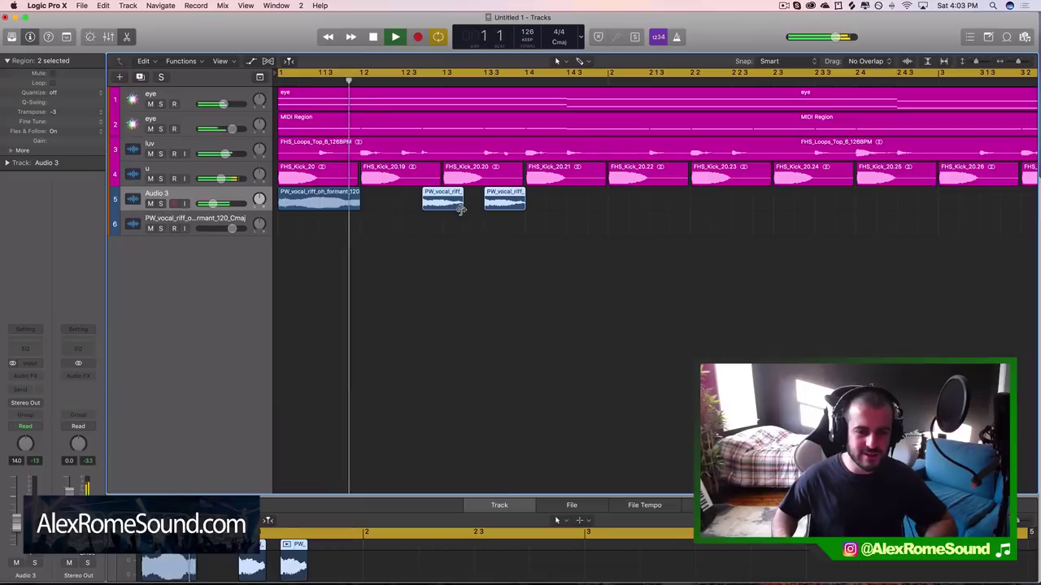
pyautogui.moveTo(525, 203)
pyautogui.mouseDown()
pyautogui.moveTo(504, 205)
pyautogui.moveTo(552, 205)
pyautogui.moveTo(539, 206)
pyautogui.mouseUp()
pyautogui.press('space')
# - Repeat the two short vocal chops from beat 4, then move the last copy to 1 4 3 and lengthen it slightly
pyautogui.press('super+r')
pyautogui.press('space')
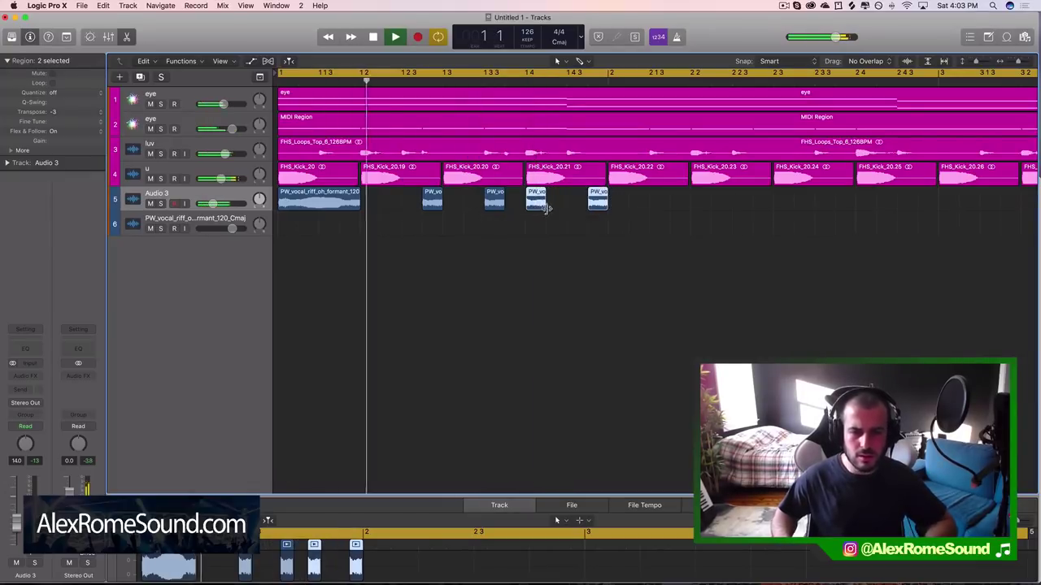
pyautogui.press('space')
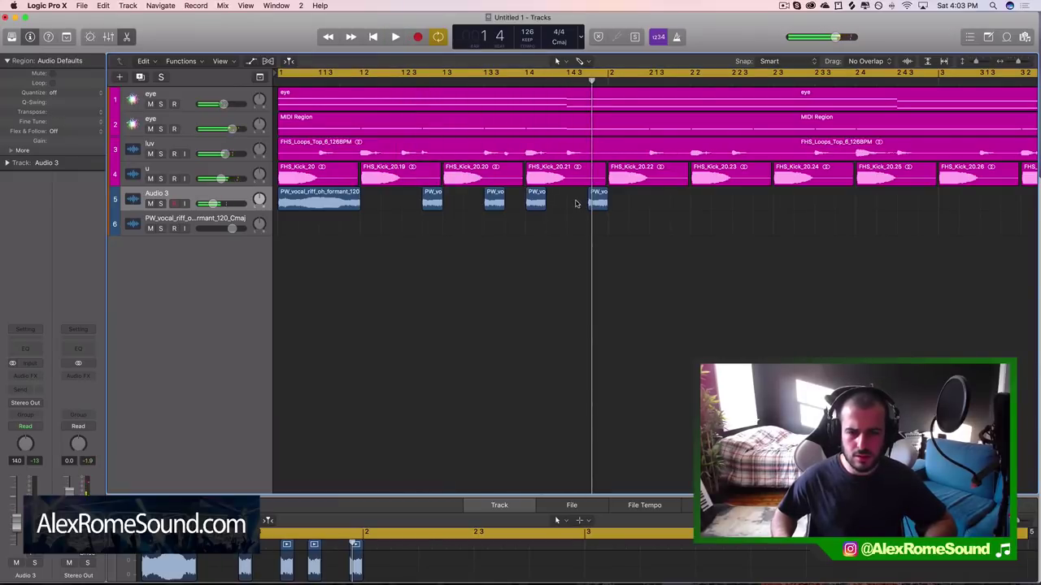
pyautogui.moveTo(597, 199); pyautogui.dragTo(592, 210)
pyautogui.press('space')
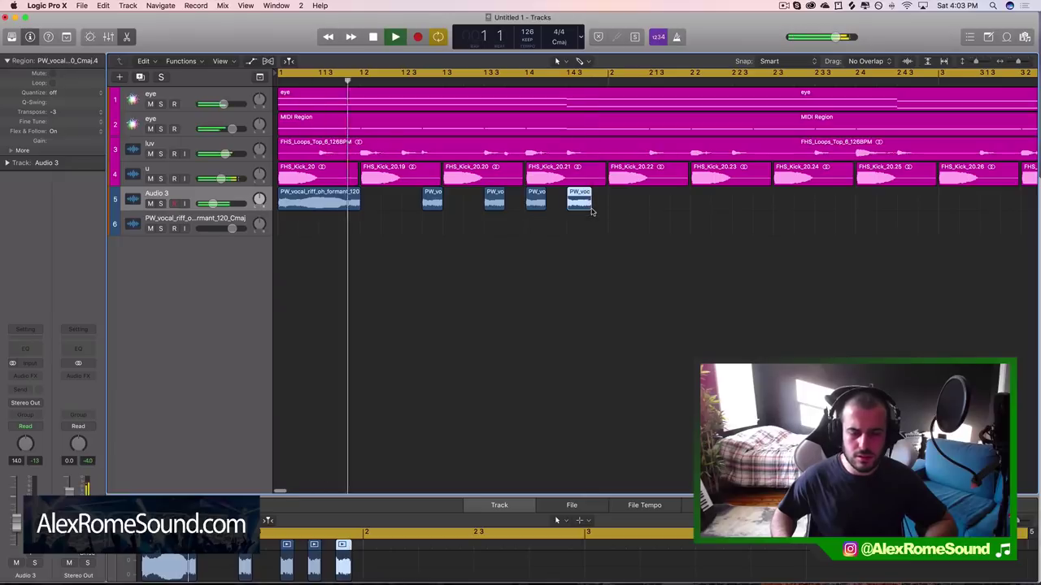
pyautogui.press('space')
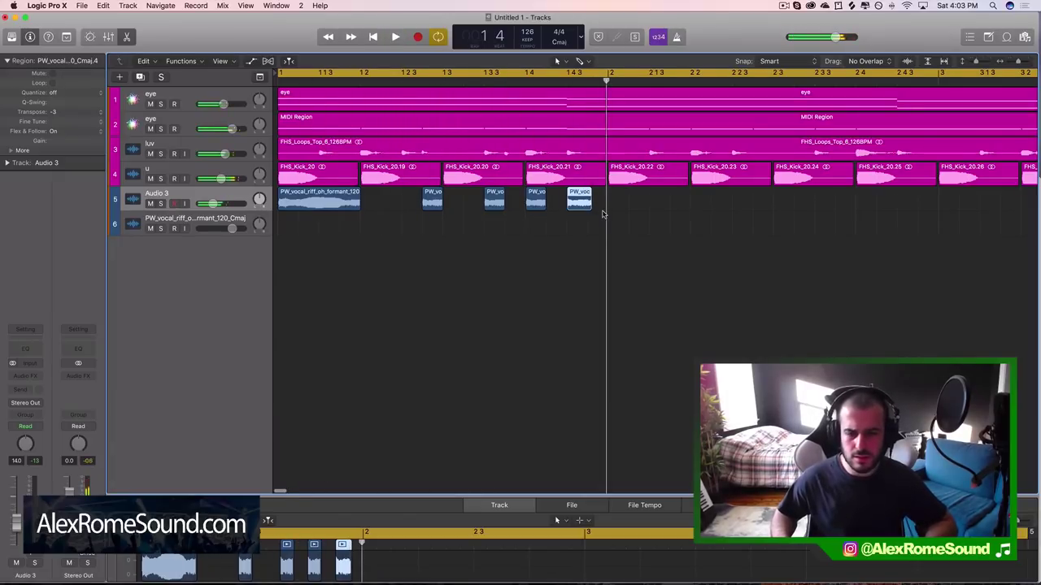
# - Select the four short vocal chops of bar 1 and repeat them directly after the last one
pyautogui.press('super+Left')
pyautogui.press('super+Left')
pyautogui.click(594, 211)
pyautogui.press('super+r')
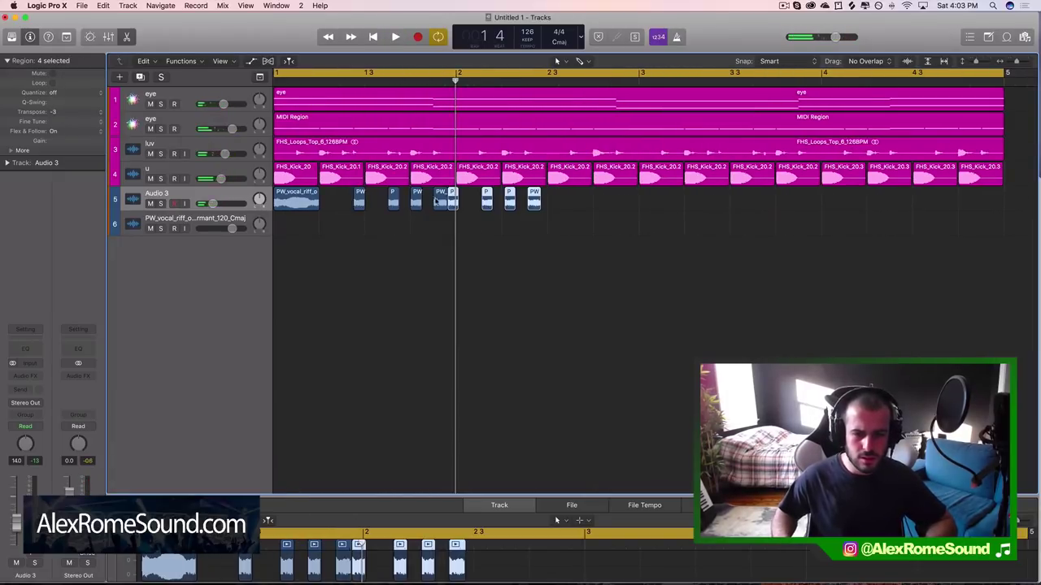
# - Move the four repeated vocal chops together so the first starts at 2 1 3, and play back from the beginning
pyautogui.moveTo(452, 201); pyautogui.dragTo(484, 204)
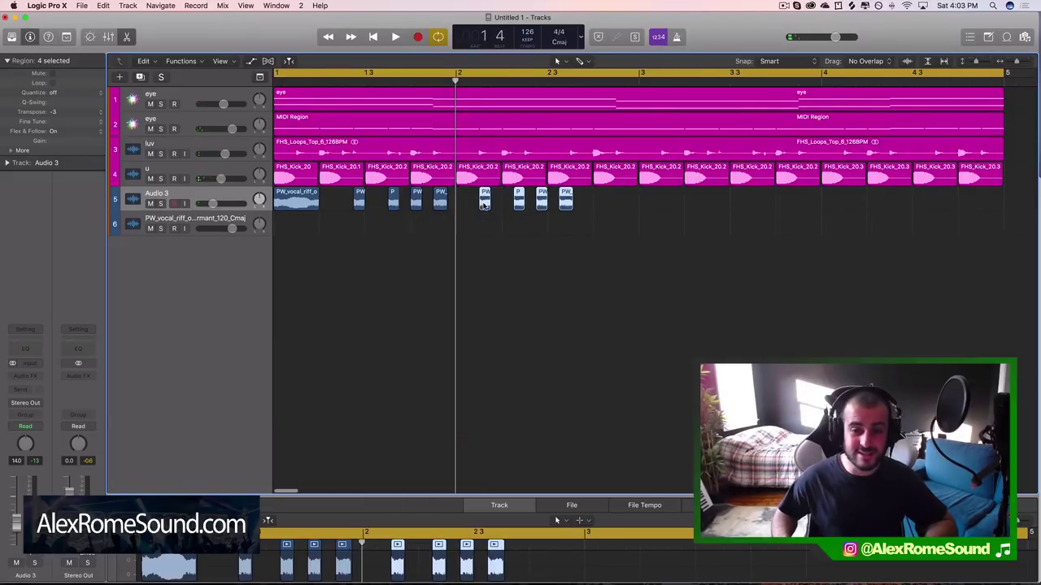
pyautogui.press('super+Right')
pyautogui.press('Return')
pyautogui.press('space')
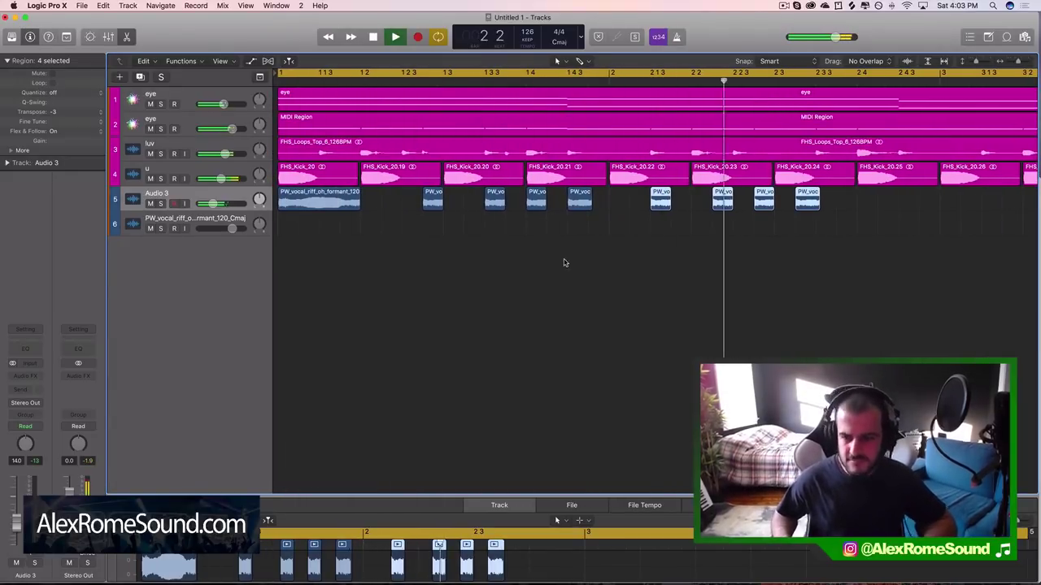
# - Move bar 2's second vocal chop to 2 2 1 and its last chop to 2 3 3, then play back the pattern
pyautogui.press('space')
pyautogui.click(704, 207)
pyautogui.moveTo(719, 204); pyautogui.dragTo(702, 203)
pyautogui.click(762, 203)
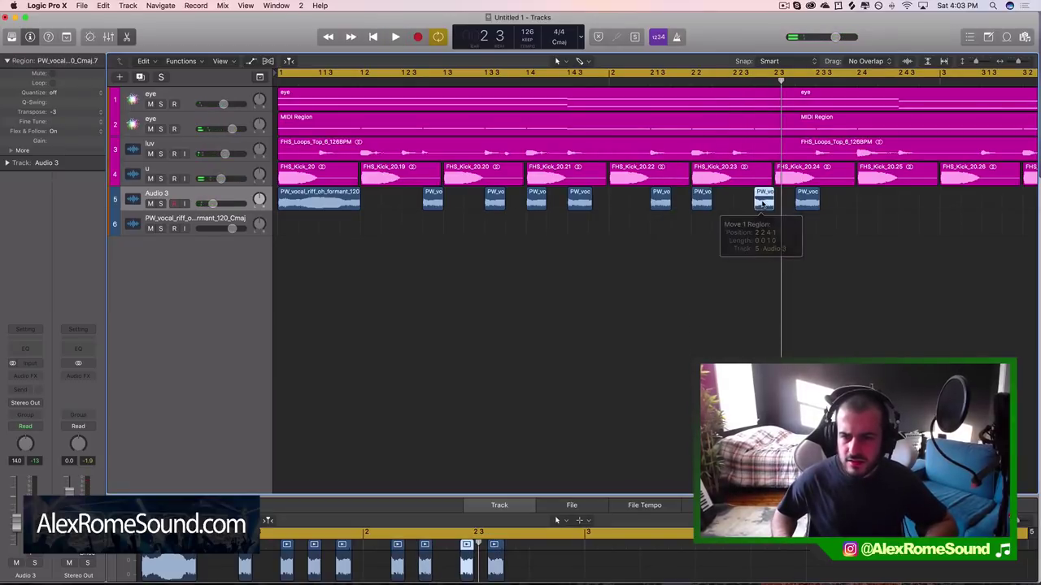
pyautogui.moveTo(810, 204); pyautogui.dragTo(830, 204)
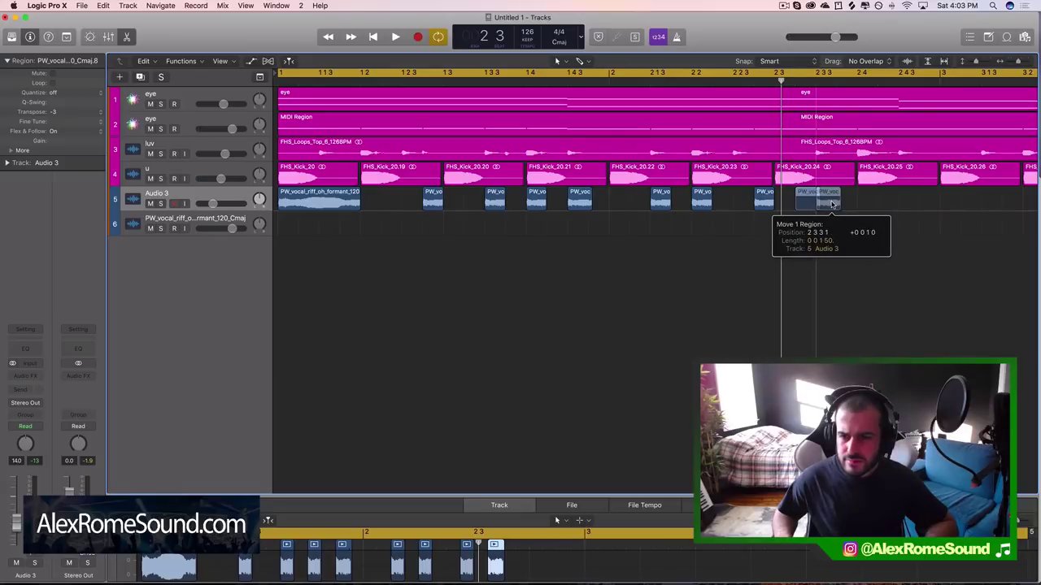
pyautogui.press('space')
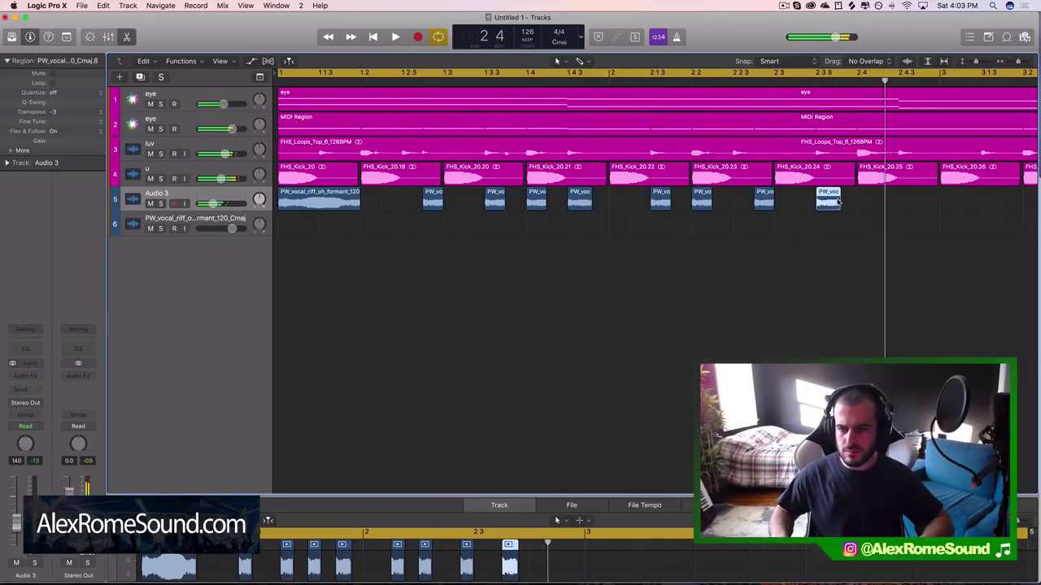
# - Copy the last vocal chop to 2 4 1, lengthen it and audition it within a short cycle from about 2 3 3 to 3 2
pyautogui.moveTo(838, 202); pyautogui.dragTo(865, 203)
pyautogui.moveTo(800, 73); pyautogui.dragTo(1036, 107)
pyautogui.press('space')
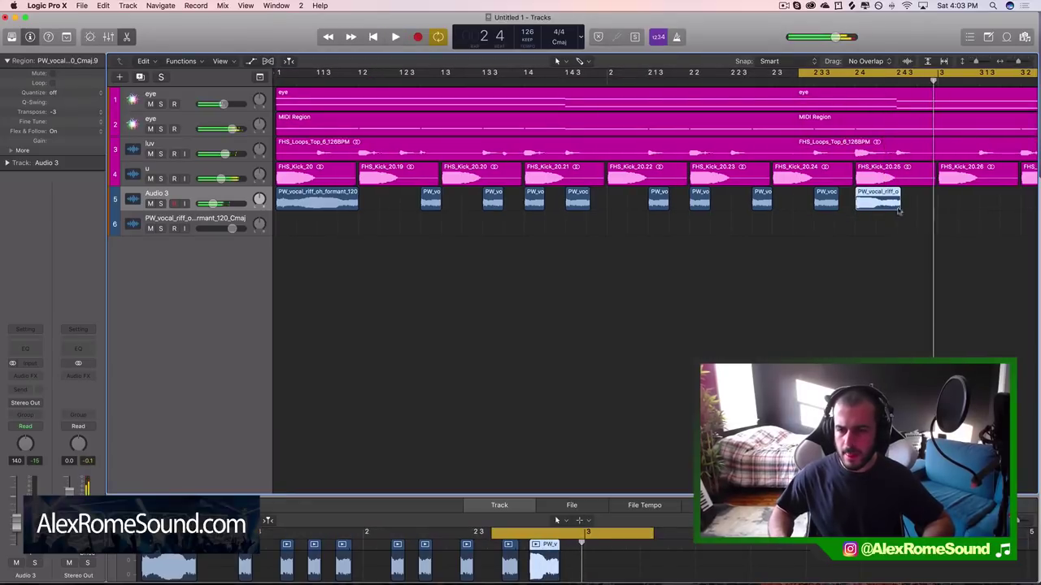
pyautogui.moveTo(899, 205); pyautogui.dragTo(879, 203)
pyautogui.press('space')
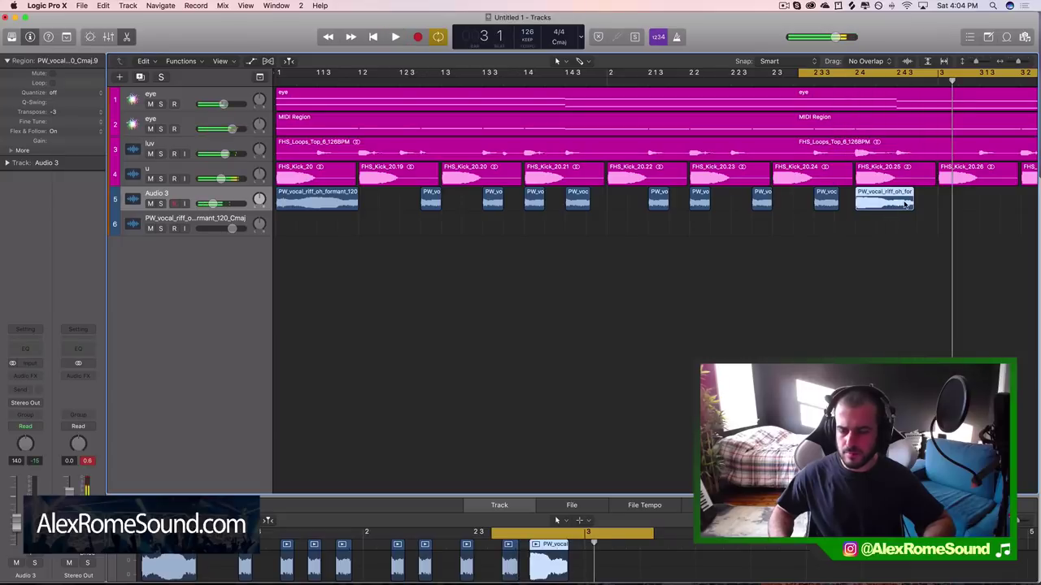
pyautogui.press('space')
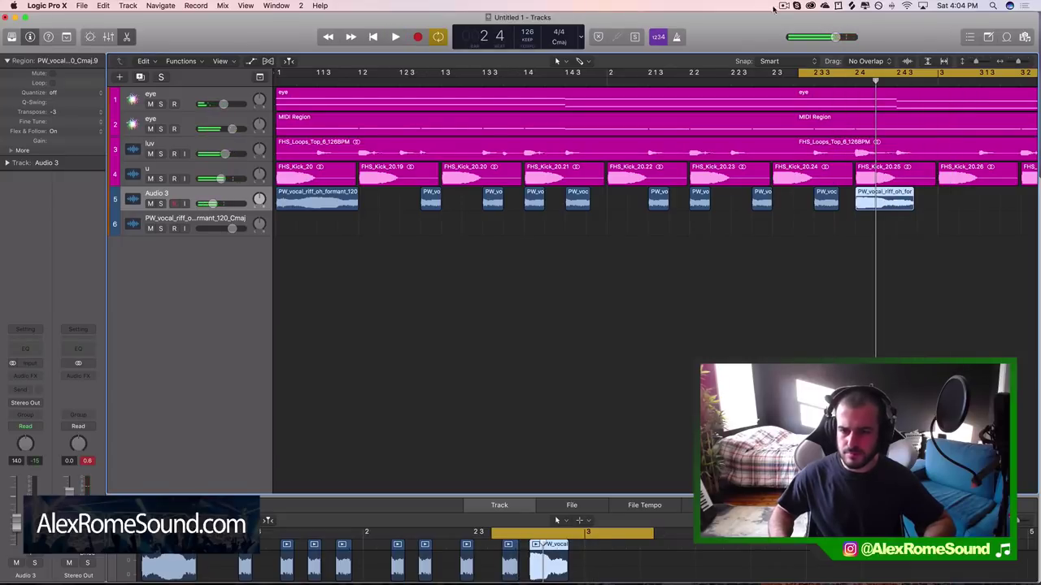
# - Cut the long vocal chop at 2 4 3 with the Scissors tool, remove the remainder and repeat the shortened chop directly after it
pyautogui.click(580, 61)
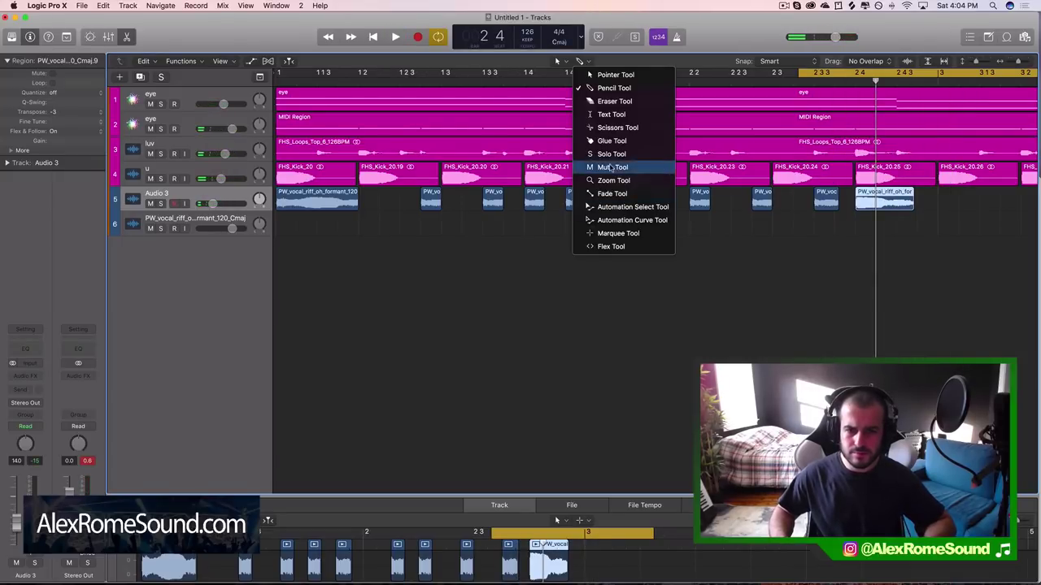
pyautogui.click(622, 128)
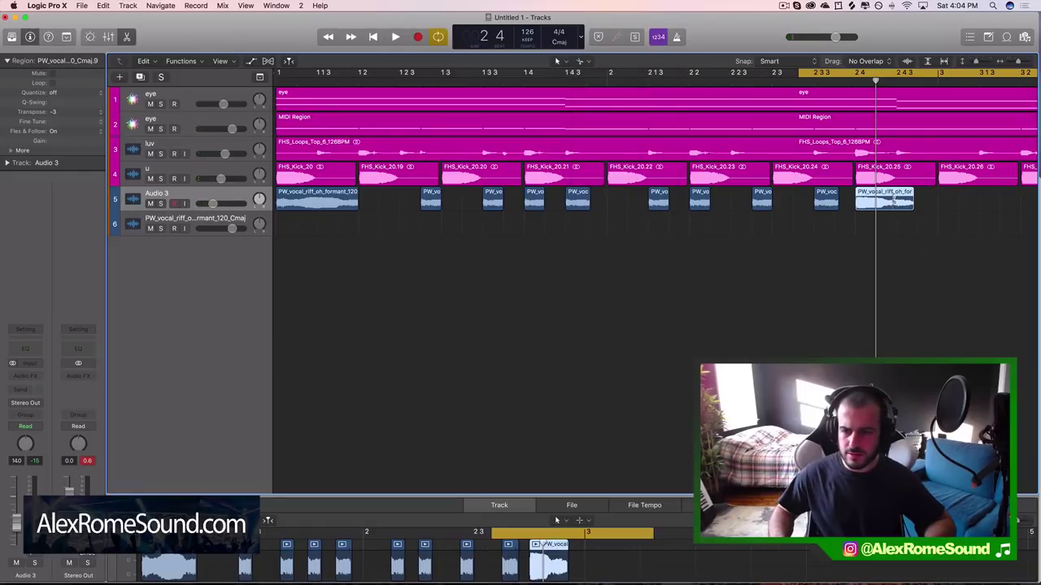
pyautogui.click(897, 200)
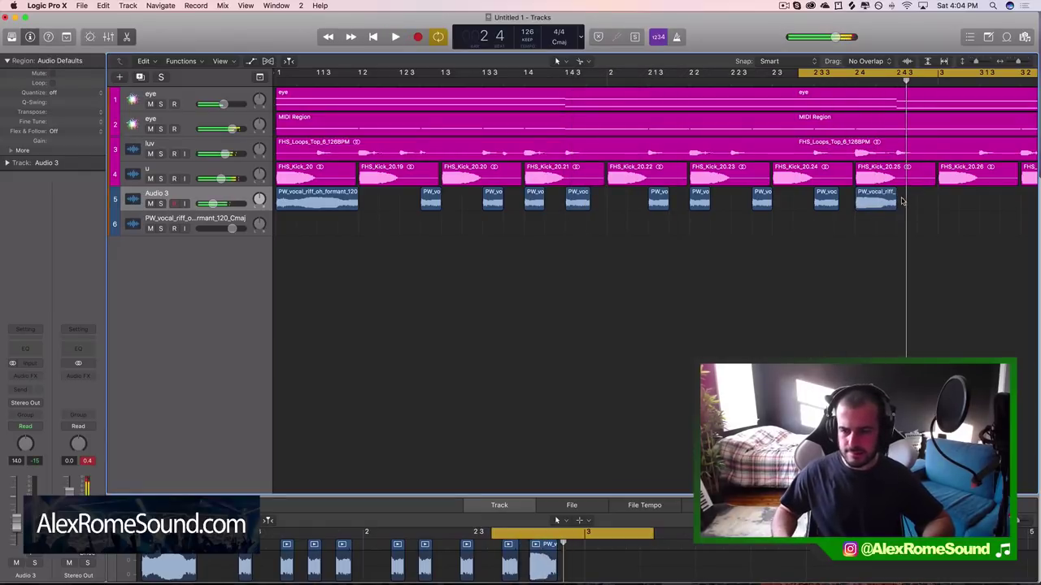
pyautogui.press('space')
pyautogui.press('space')
pyautogui.press('super+Left')
pyautogui.press('super+Left')
pyautogui.press('super+Left')
pyautogui.press('super+Left')
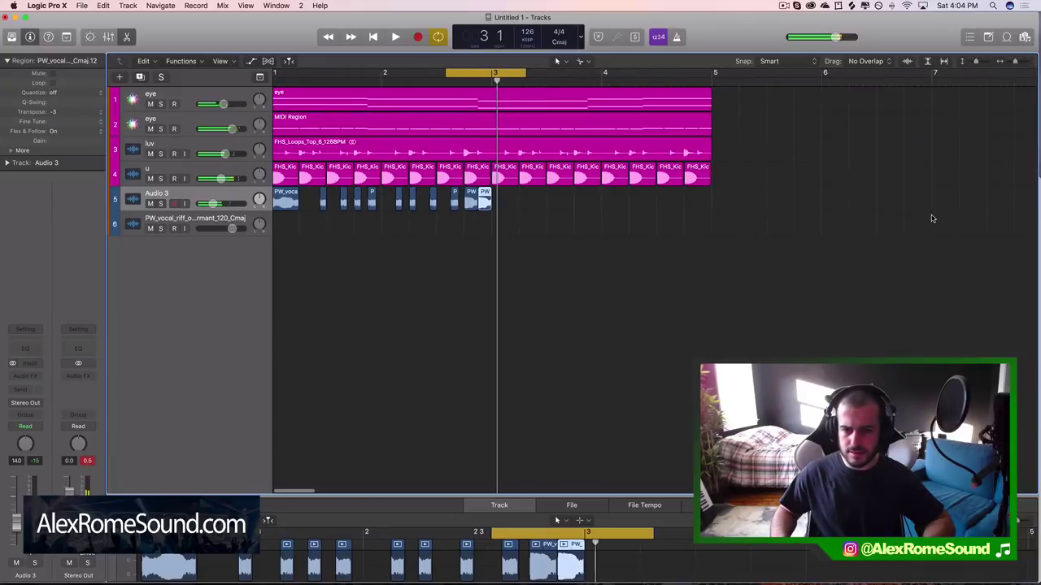
# - Select all vocal chops in bars 1 and 2, repeat them across bars 3 and 4, and play back the transition
pyautogui.moveTo(515, 207); pyautogui.dragTo(277, 200)
pyautogui.press('super+r')
pyautogui.press('space')
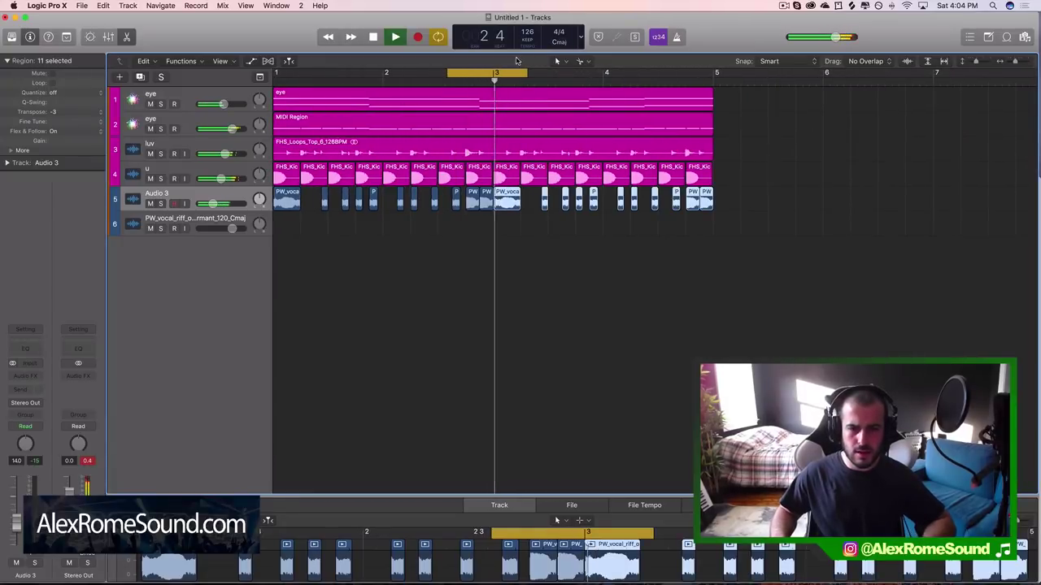
pyautogui.press('space')
pyautogui.press('space')
pyautogui.press('space')
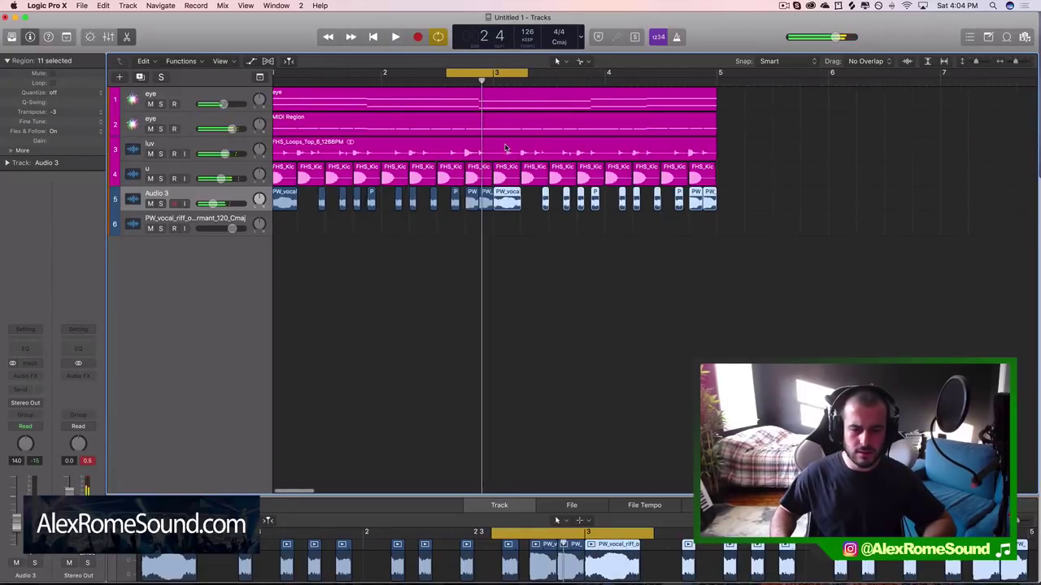
# - Select the two adjoining vocal chops on beat 4 of bar 2 and transpose them to +2 while auditioning
pyautogui.press('super+Right')
pyautogui.press('super+Right')
pyautogui.press('super+Right')
pyautogui.press('super+Right')
pyautogui.press('super+Right')
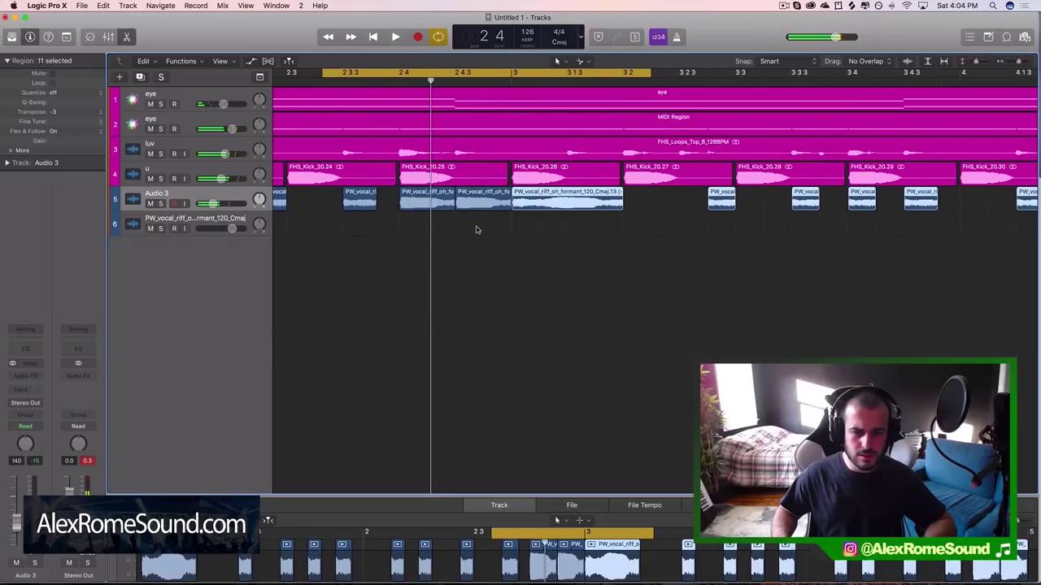
pyautogui.click(428, 202)
pyautogui.moveTo(477, 226); pyautogui.dragTo(428, 201)
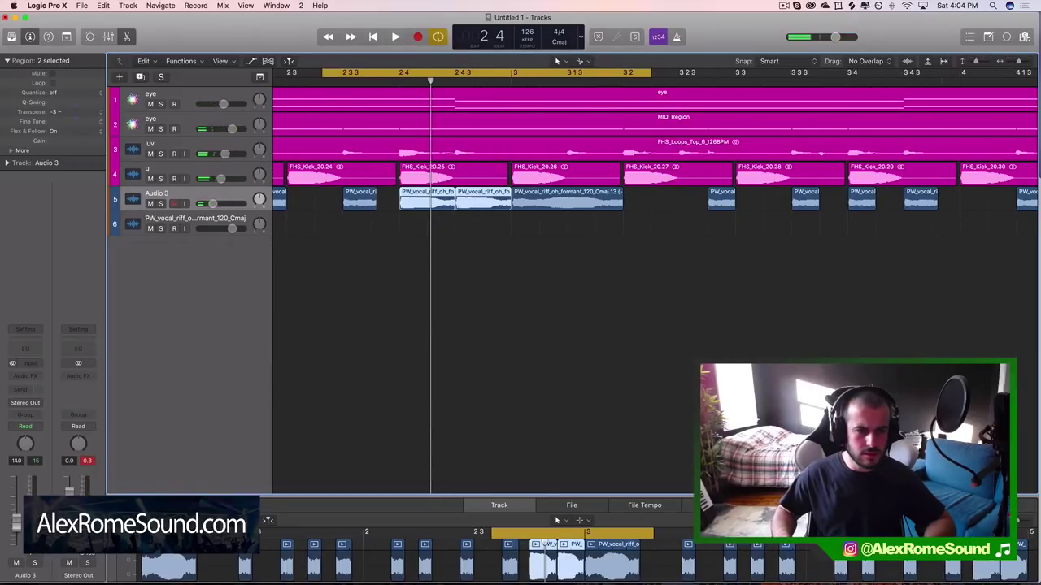
pyautogui.press('space')
pyautogui.press('space')
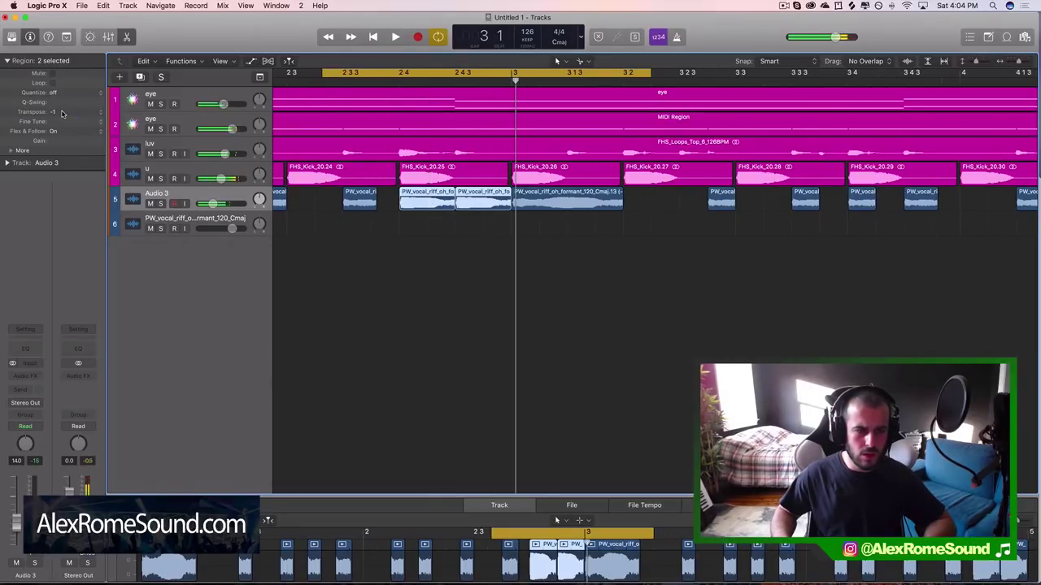
pyautogui.press('space')
pyautogui.press('space')
pyautogui.press('space')
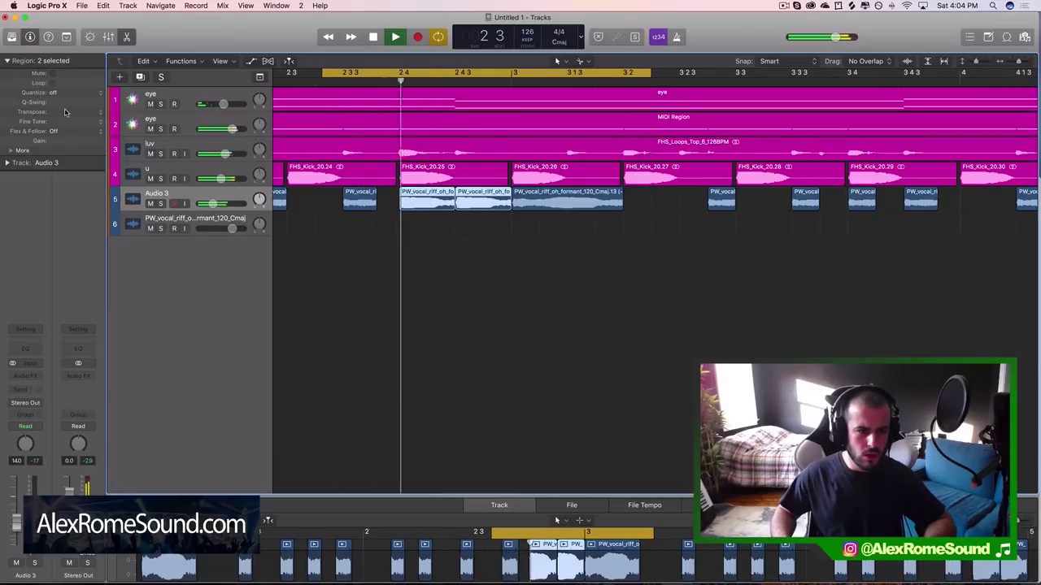
pyautogui.press('space')
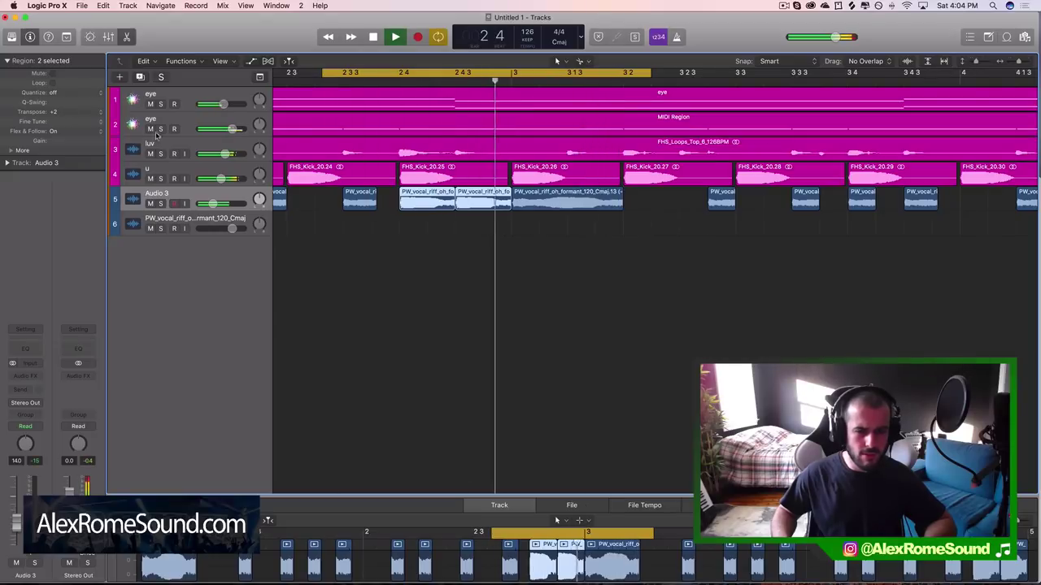
# - Set the cycle range over the full four bars and play back the vocal pattern with the transposed chops
pyautogui.press('space')
pyautogui.press('super+Left')
pyautogui.press('super+Left')
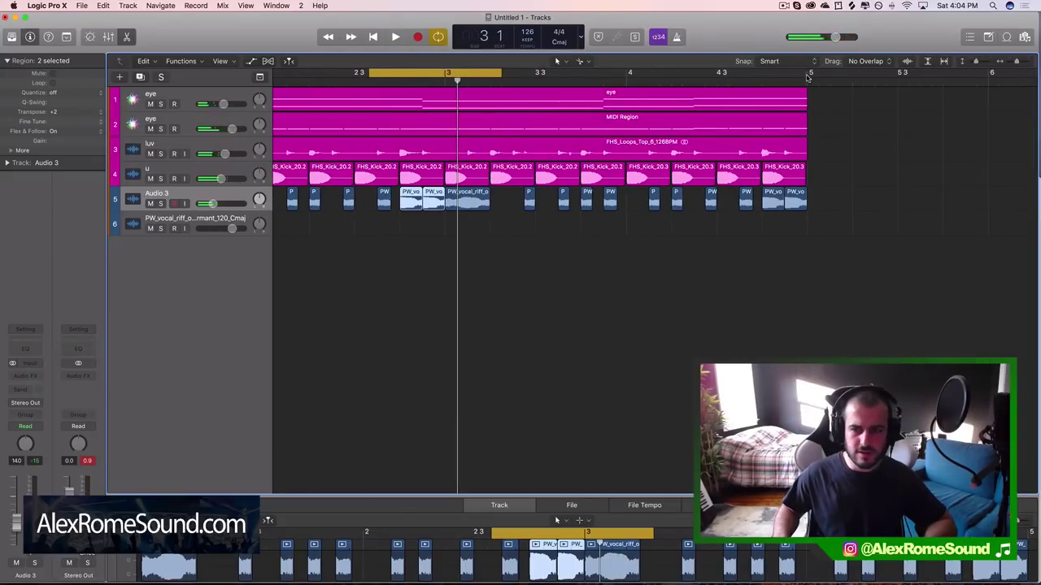
pyautogui.moveTo(807, 75); pyautogui.dragTo(81, 75)
pyautogui.hscroll(-5, 413, 192)
pyautogui.press('space')
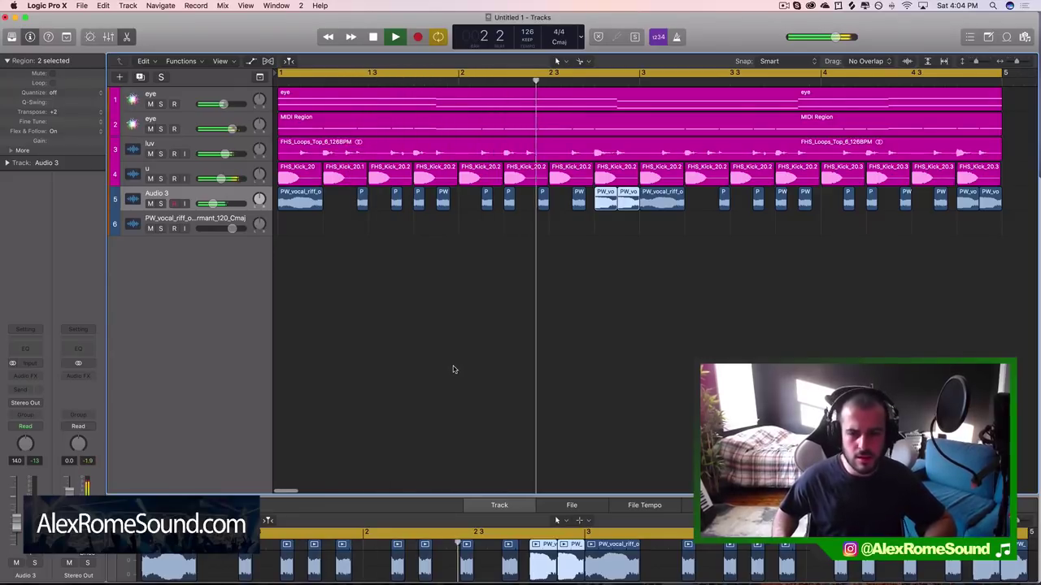
# - Start the cycle at bar 2 and transpose the two beat-4 chops to +4, auditioning +3 and +5 as well
pyautogui.press('space')
pyautogui.click(618, 207)
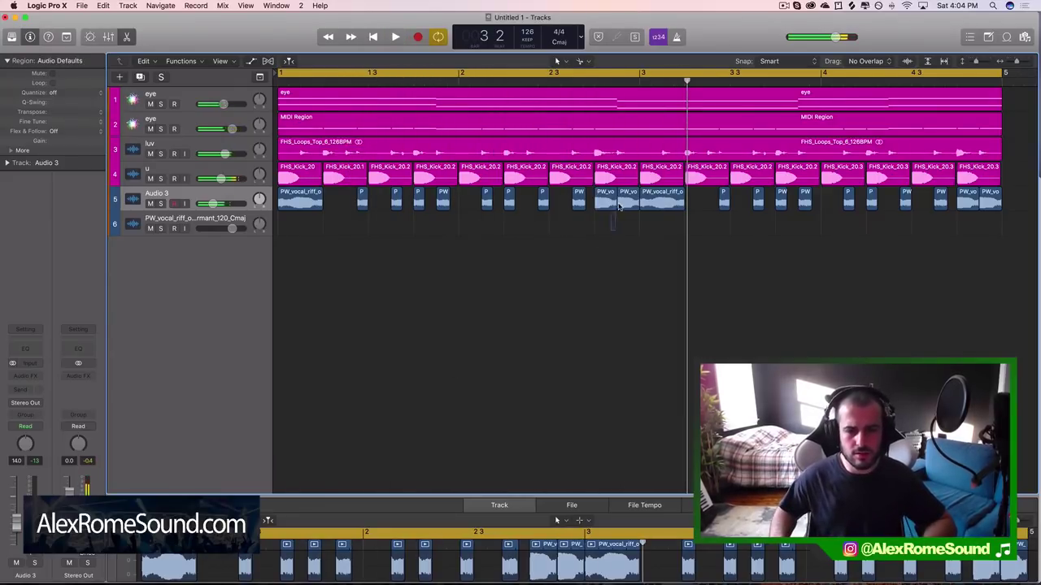
pyautogui.moveTo(618, 207); pyautogui.dragTo(617, 205)
pyautogui.click(477, 73)
pyautogui.moveTo(468, 73); pyautogui.dragTo(1023, 74)
pyautogui.press('space')
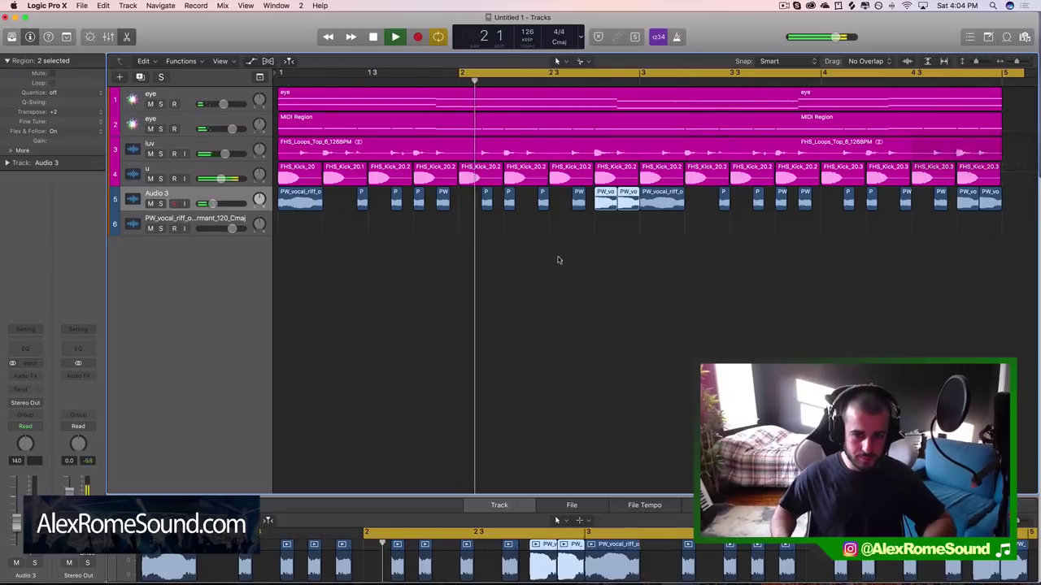
pyautogui.press('space')
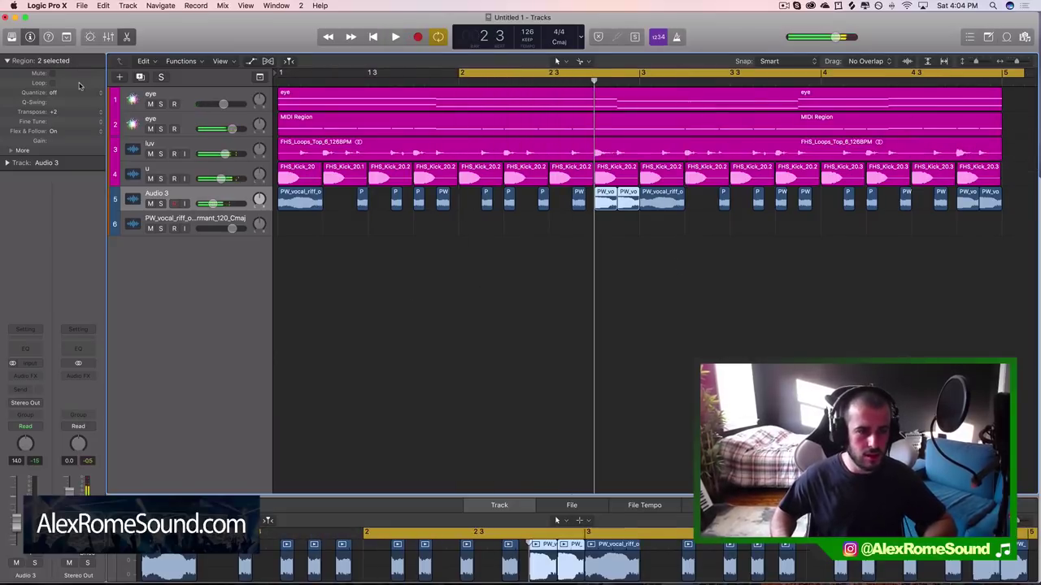
pyautogui.press('space')
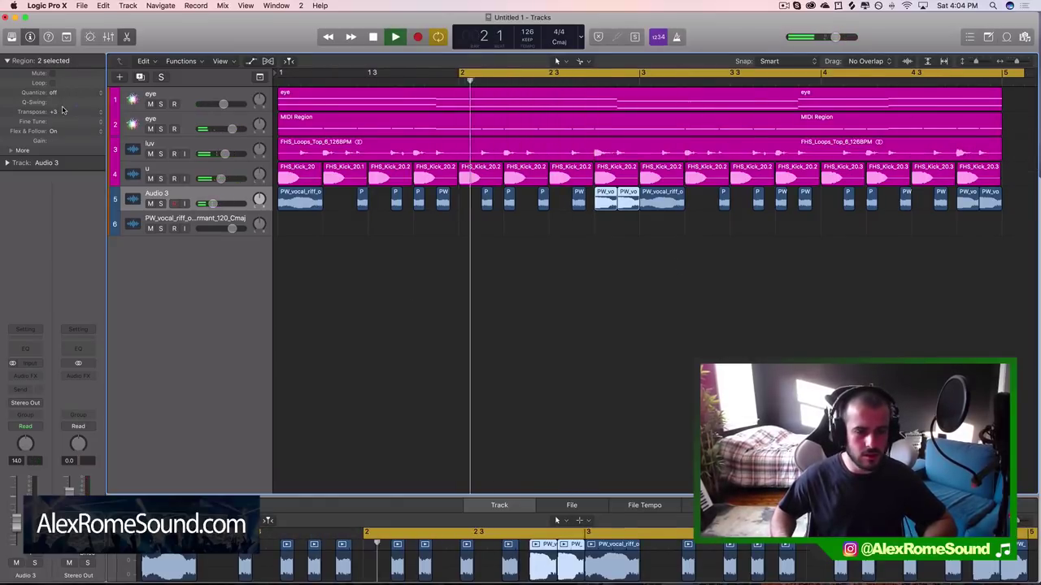
pyautogui.press('space')
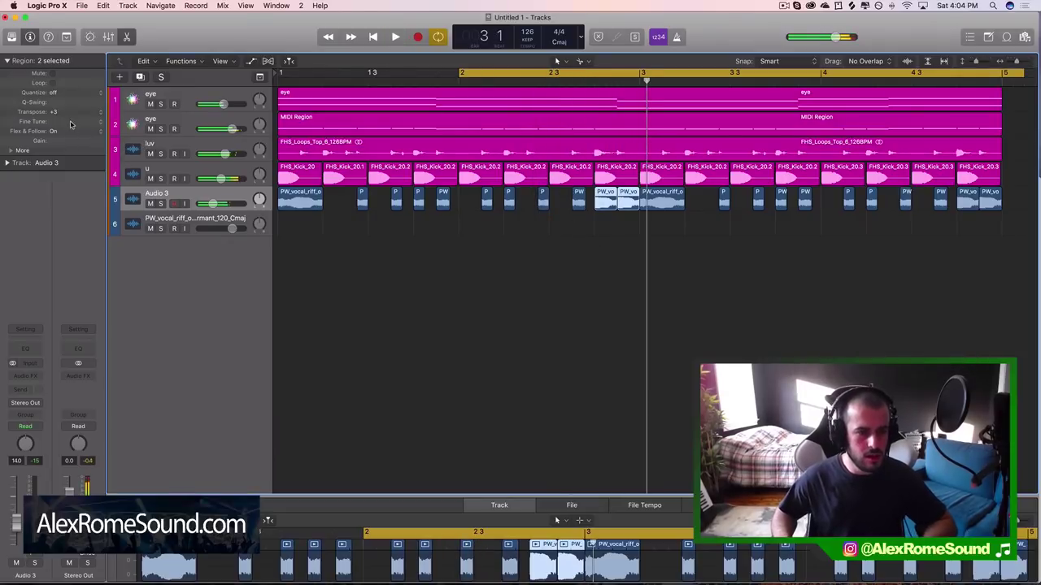
pyautogui.press('space')
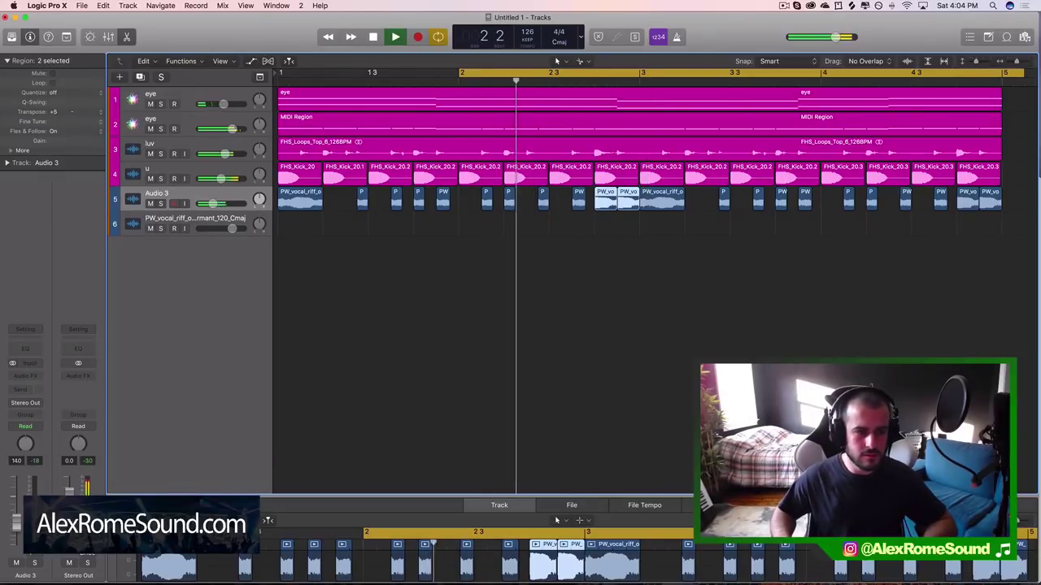
pyautogui.press('space')
pyautogui.press('space')
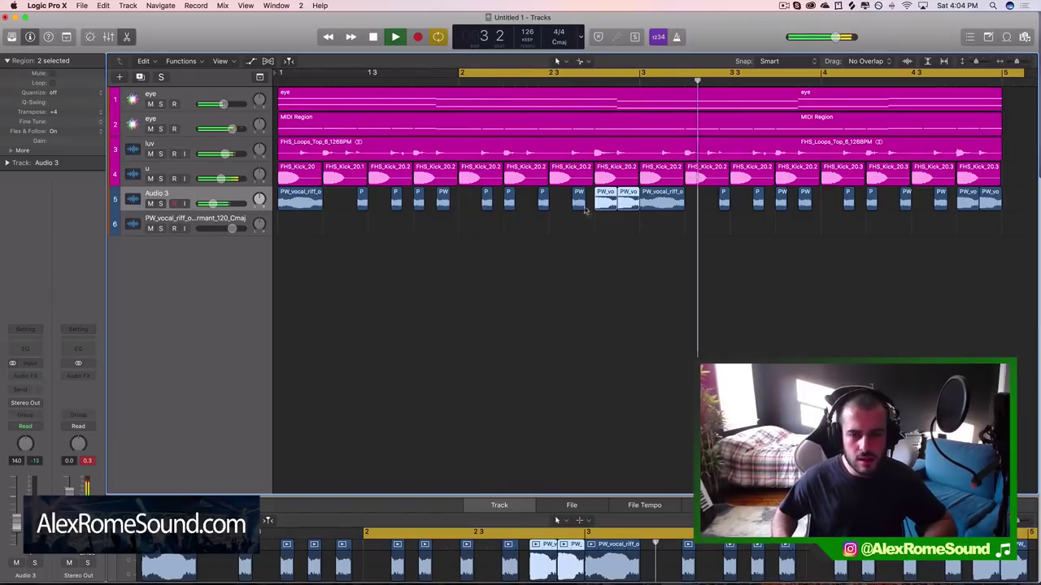
# - Cycle the area around bar 3, remove the second transposed chop, extend the first up to bar 3 and audition it
pyautogui.press('space')
pyautogui.moveTo(568, 74); pyautogui.dragTo(885, 74)
pyautogui.press('space')
pyautogui.press('space')
pyautogui.moveTo(634, 225)
pyautogui.mouseDown()
pyautogui.moveTo(623, 205)
pyautogui.moveTo(637, 205)
pyautogui.mouseUp()
pyautogui.press('Delete')
pyautogui.press('space')
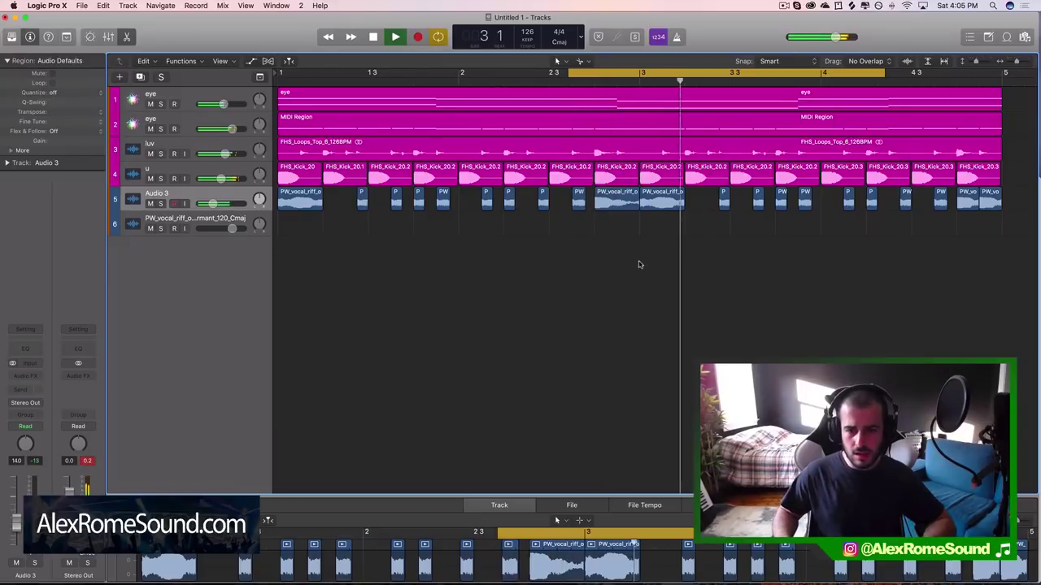
# - Shorten the transposed chop on beat 4 of bar 2 so it ends at 2 4 3, and audition it
pyautogui.press('space')
pyautogui.press('space')
pyautogui.press('space')
pyautogui.moveTo(639, 207); pyautogui.dragTo(617, 208)
pyautogui.press('space')
pyautogui.press('space')
# - Copy the vocal chop at 2 3 3 to 2 4 3 and extend the copy up to the start of bar 3
pyautogui.scroll(5, 638, 212)
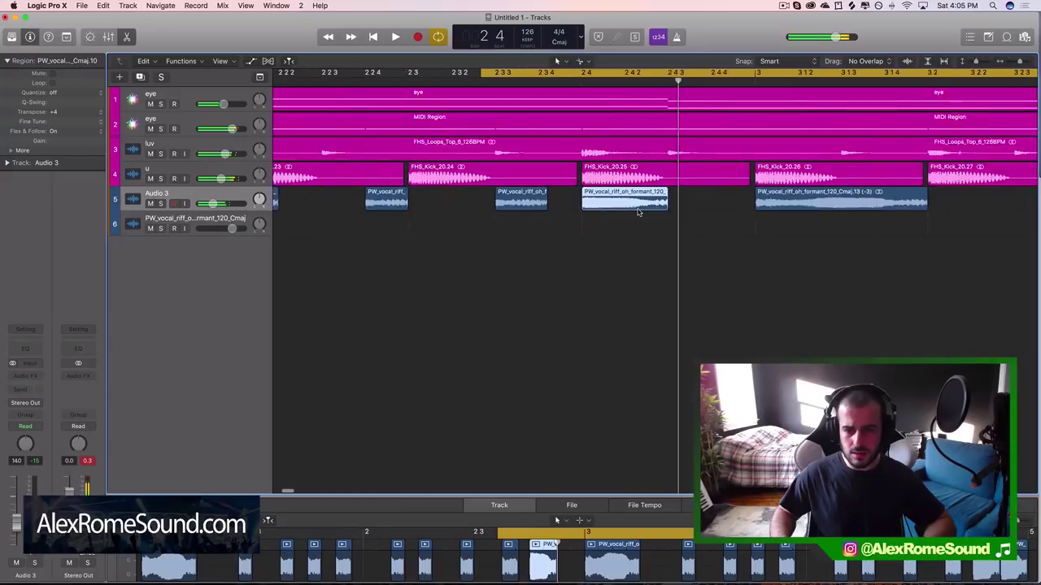
pyautogui.click(505, 205)
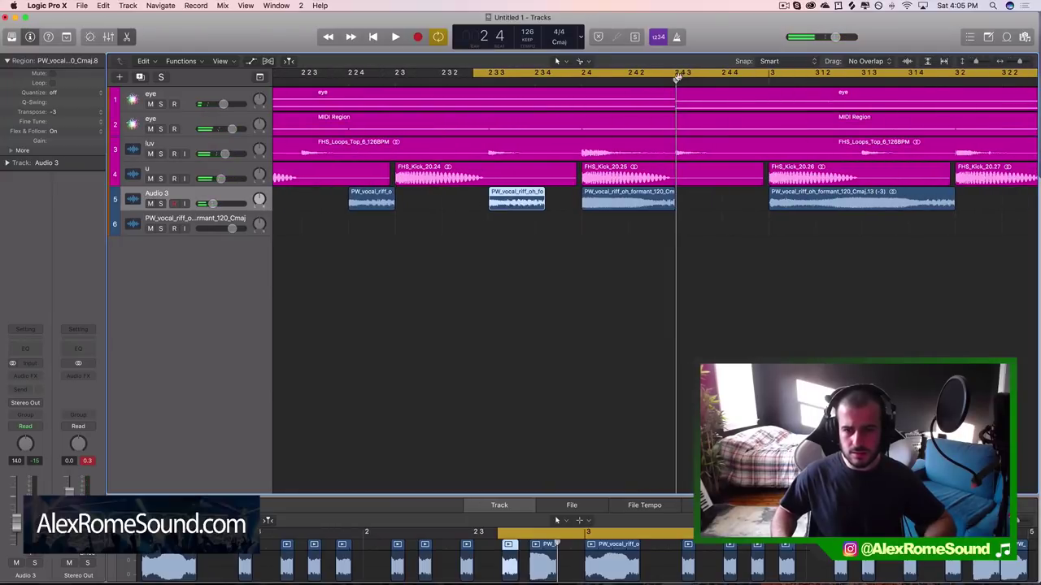
pyautogui.press('super+v')
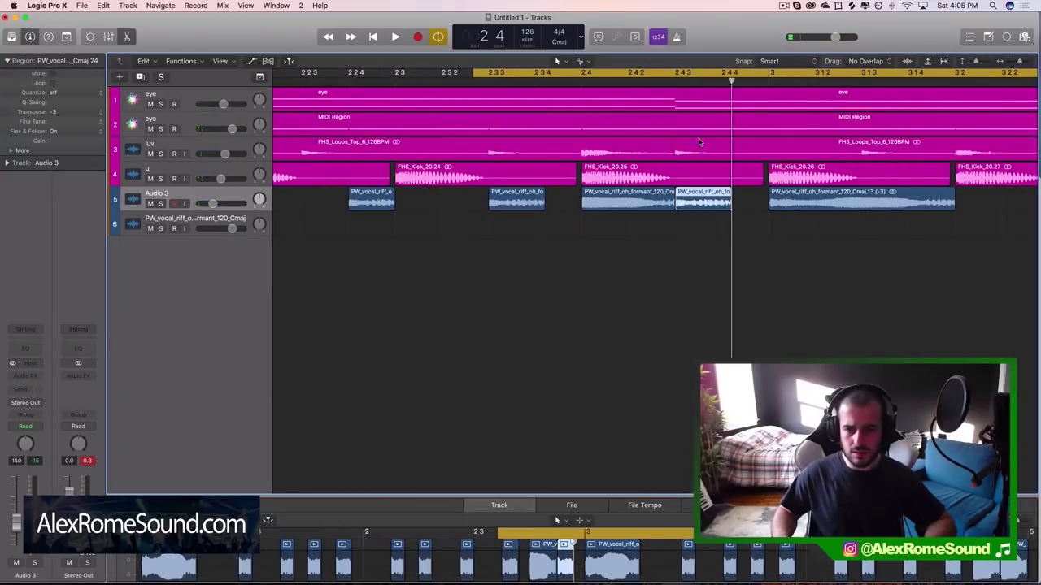
pyautogui.press('space')
pyautogui.moveTo(734, 207); pyautogui.dragTo(768, 208)
pyautogui.scroll(-3, 731, 224)
pyautogui.scroll(-2, 731, 223)
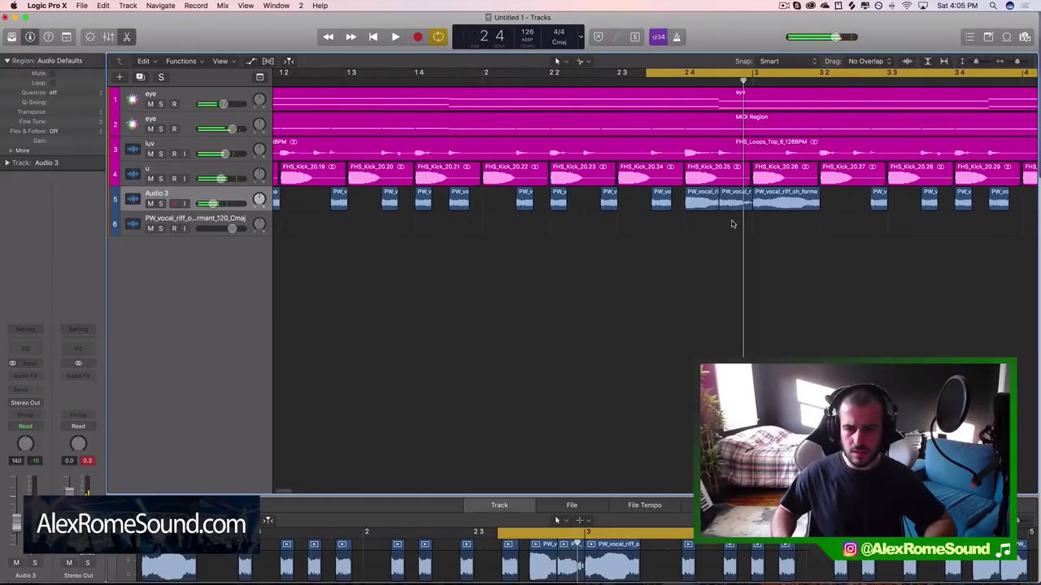
# - Transpose the vocal chop at 2 4 3 to +1, auditioning it at -3 and untransposed as well
pyautogui.press('space')
pyautogui.press('space')
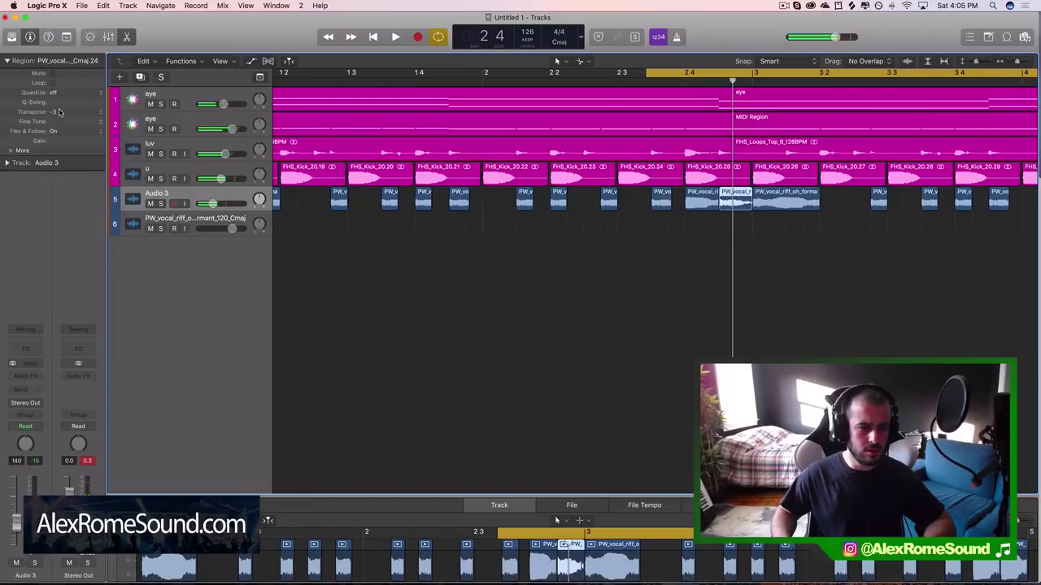
pyautogui.press('space')
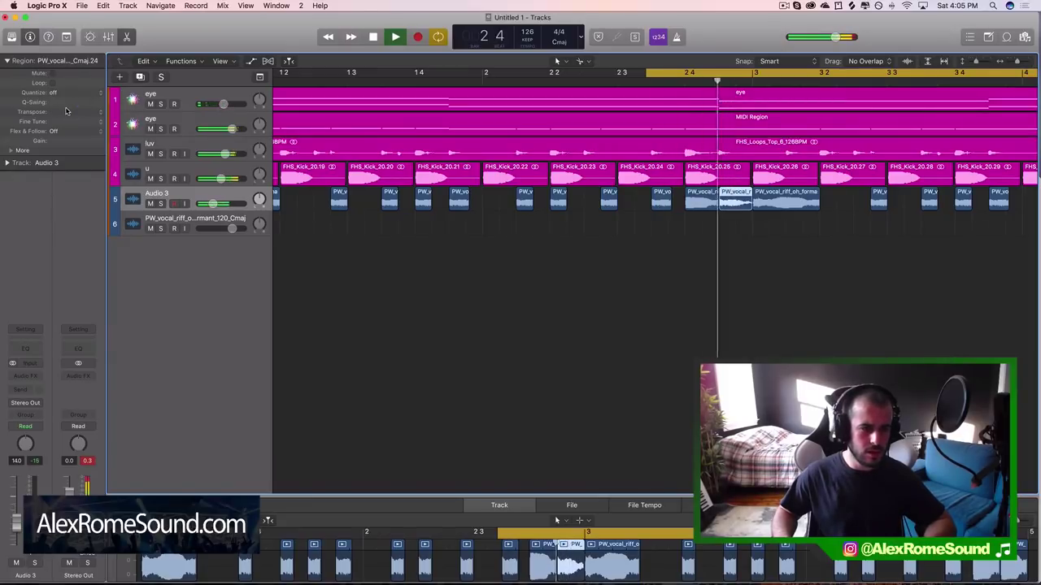
pyautogui.press('space')
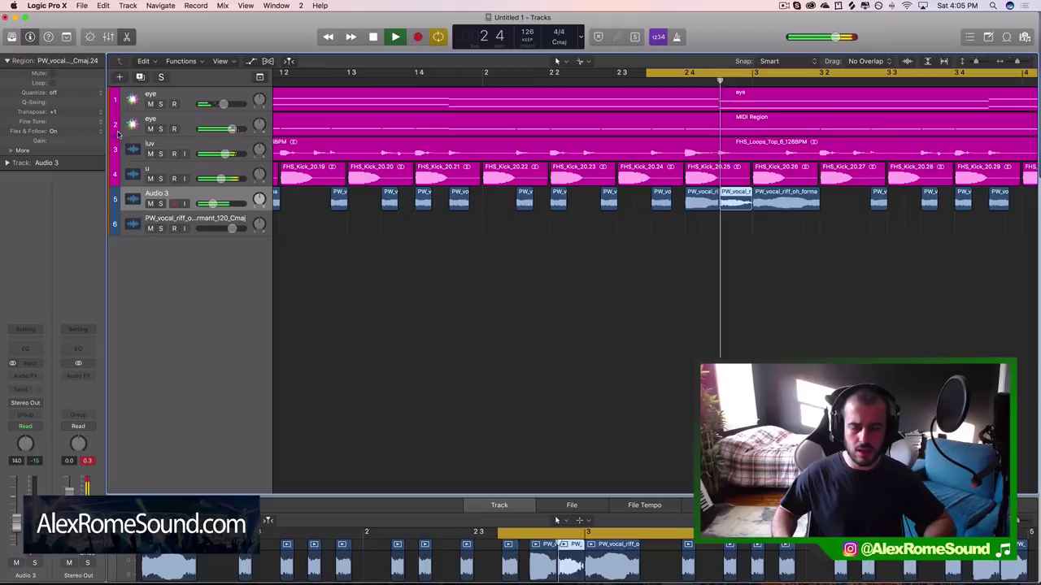
pyautogui.press('space')
# - Replace the two chops on beat 4 of bar 4 with copies of the pair from beat 4 of bar 2, removing copied chops past bar 5
pyautogui.scroll(-2, 600, 183)
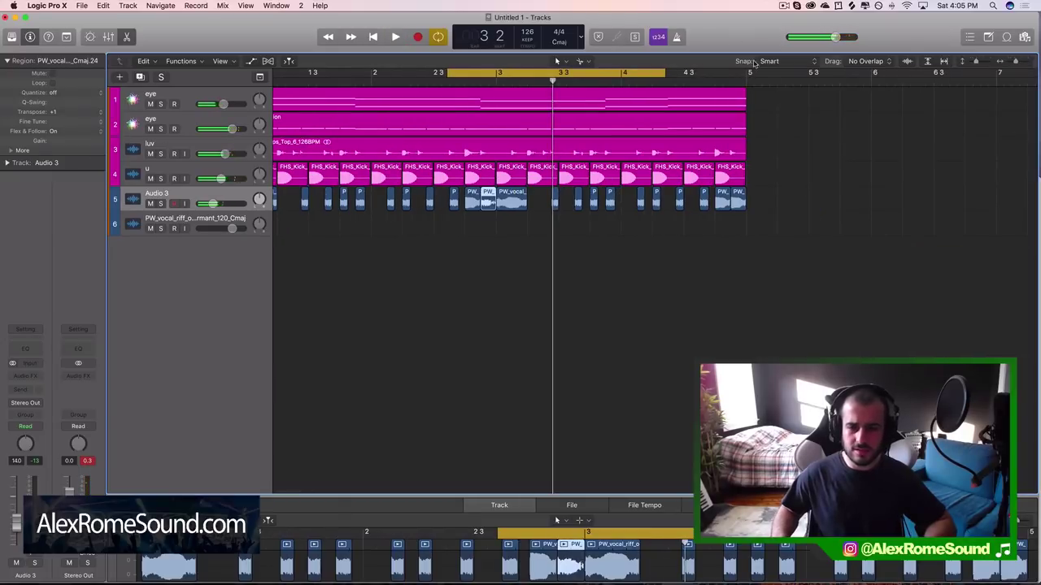
pyautogui.press('Delete')
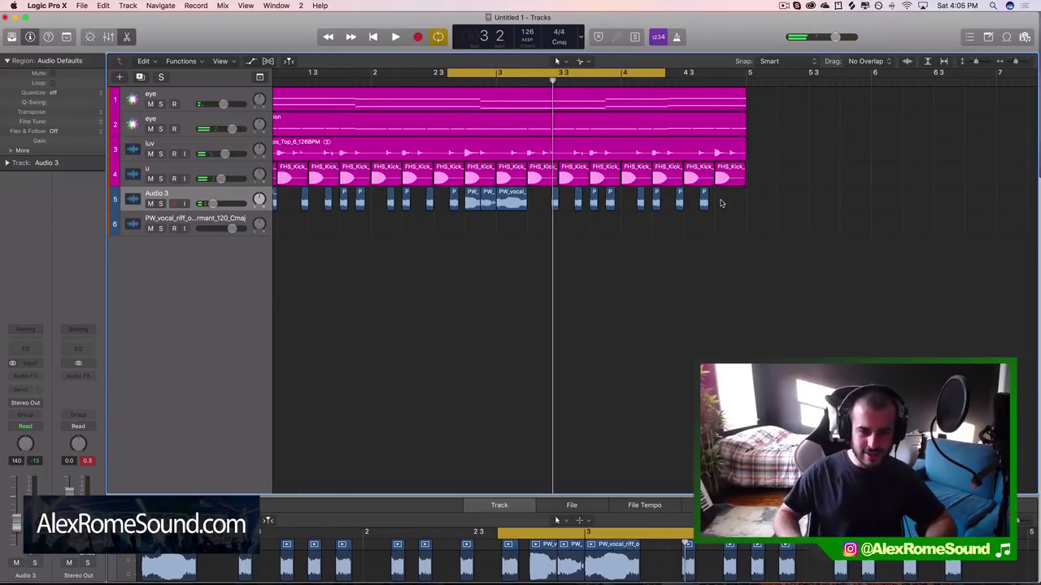
pyautogui.moveTo(734, 215); pyautogui.dragTo(478, 200)
pyautogui.press('super+r')
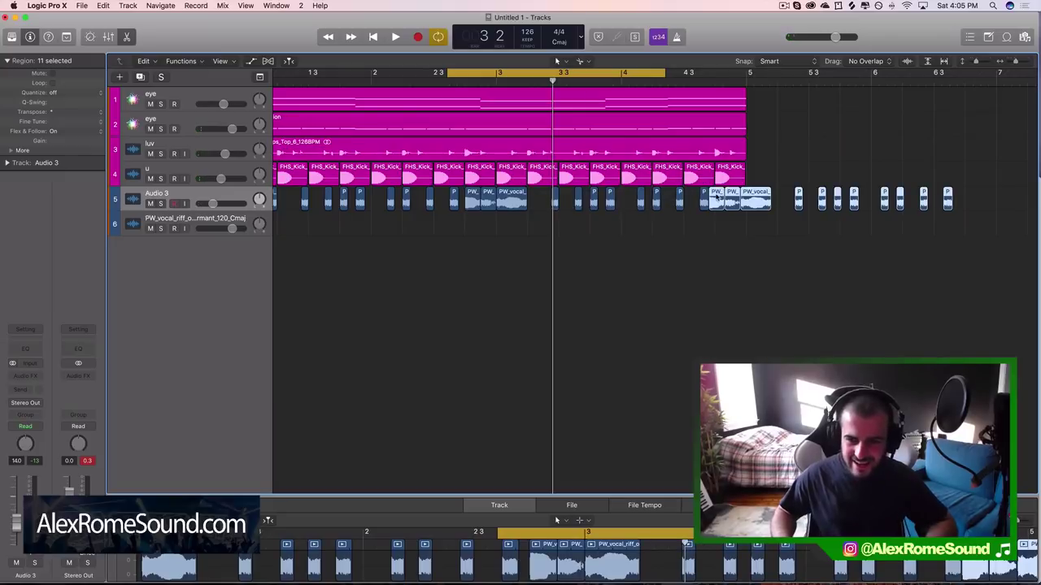
pyautogui.moveTo(716, 198); pyautogui.dragTo(1030, 365)
pyautogui.press('Delete')
pyautogui.hscroll(-3, 765, 157)
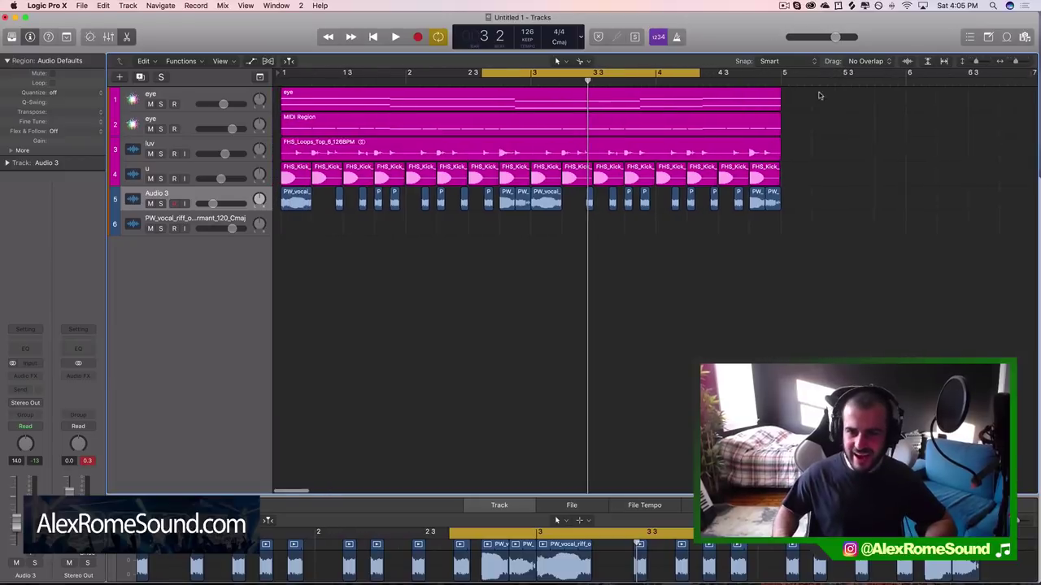
# - Cycle from bar 1 to bar 5 and insert a stereo FF Pro-C 2 compressor on the Audio 3 vocal track
pyautogui.moveTo(778, 72); pyautogui.dragTo(1, 77)
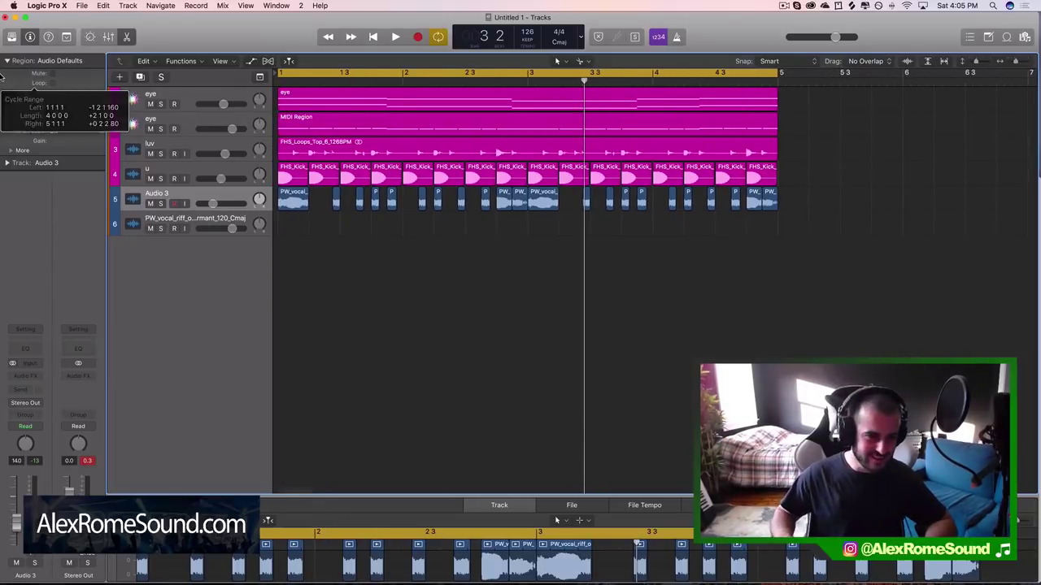
pyautogui.click(27, 376)
pyautogui.moveTo(65, 563)
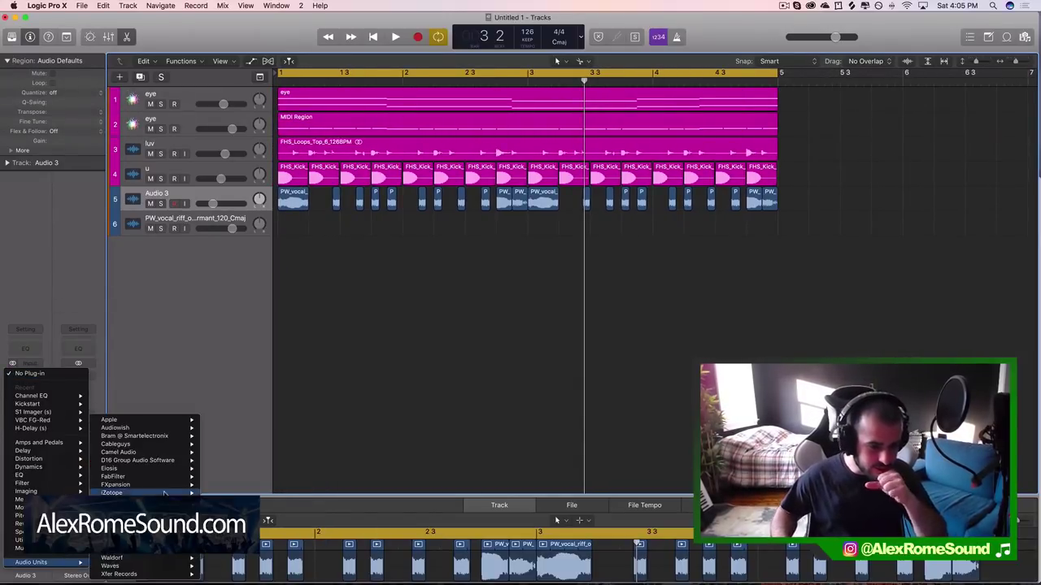
pyautogui.moveTo(162, 476)
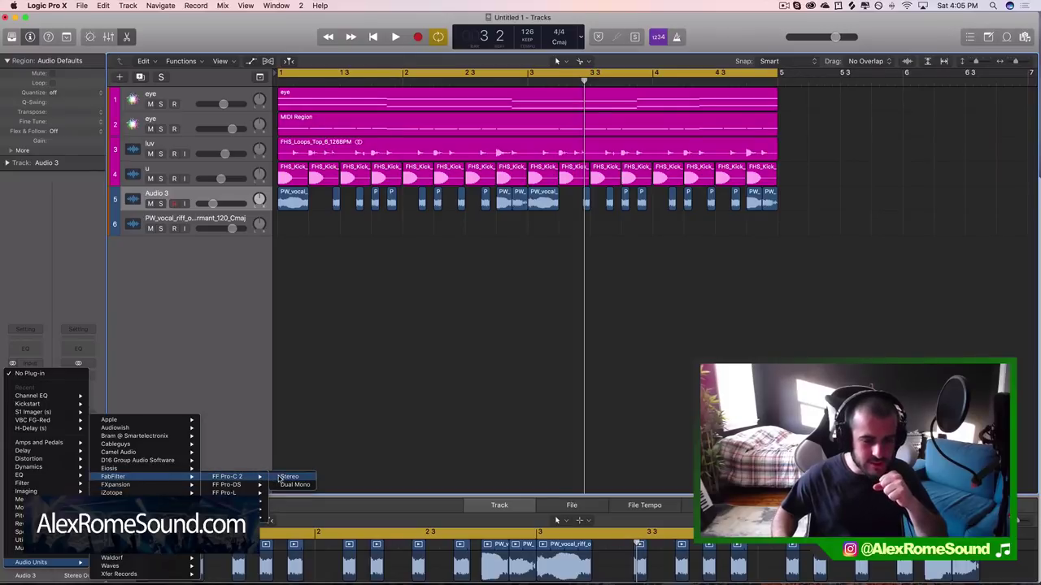
pyautogui.click(282, 477)
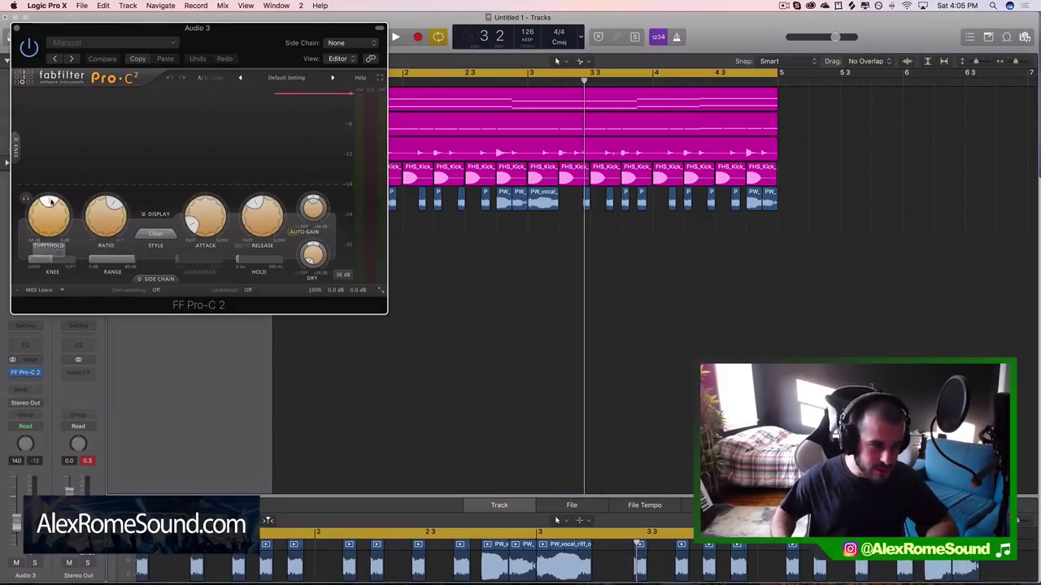
# - Adjust the compressor's threshold during playback, with a 0 dB knee and a faster release
pyautogui.press('space')
pyautogui.moveTo(44, 206); pyautogui.dragTo(55, 204)
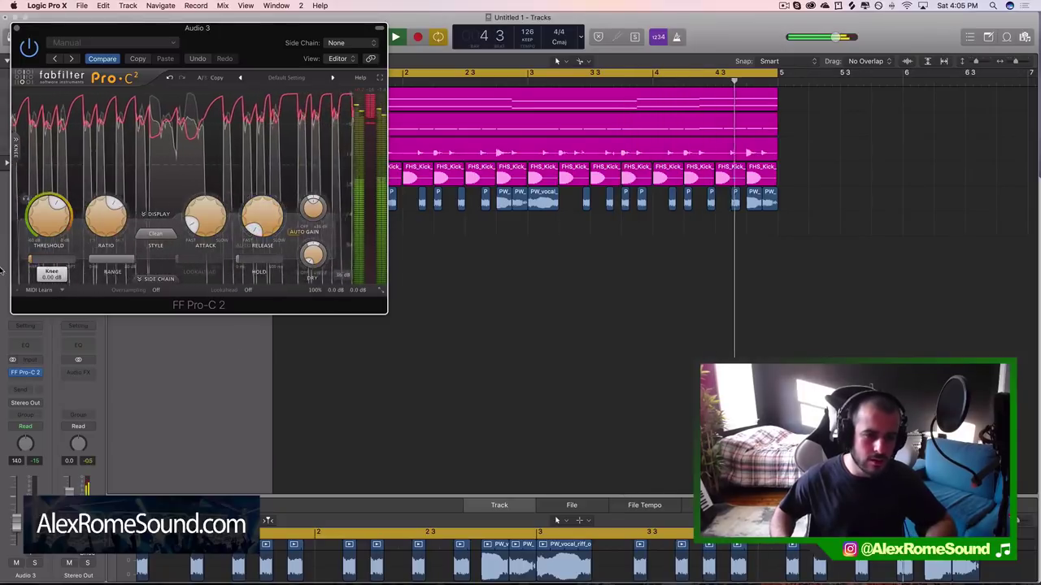
pyautogui.click(15, 28)
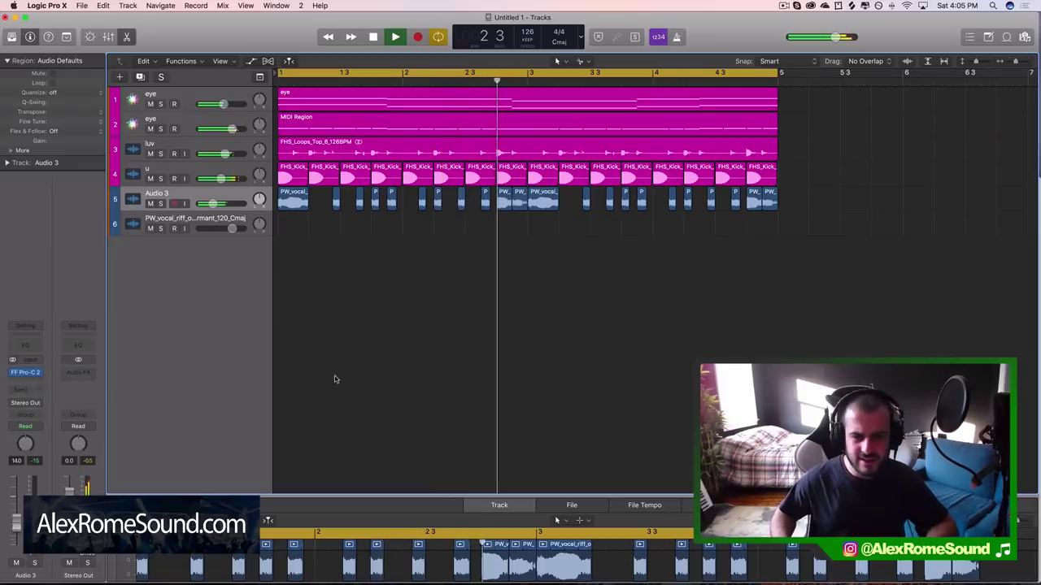
# - Cycle the first half of bar 4 and transpose the chops at 4 1 3 and 4 2 to +1, auditioning -2 as well
pyautogui.press('super+Right')
pyautogui.press('super+Right')
pyautogui.press('super+Right')
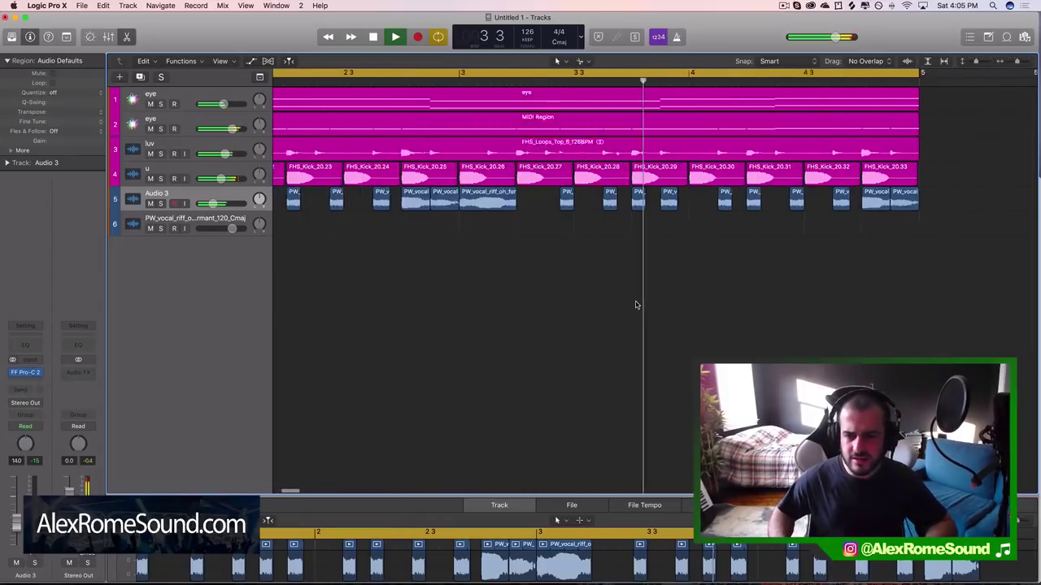
pyautogui.hscroll(2, 685, 302)
pyautogui.press('space')
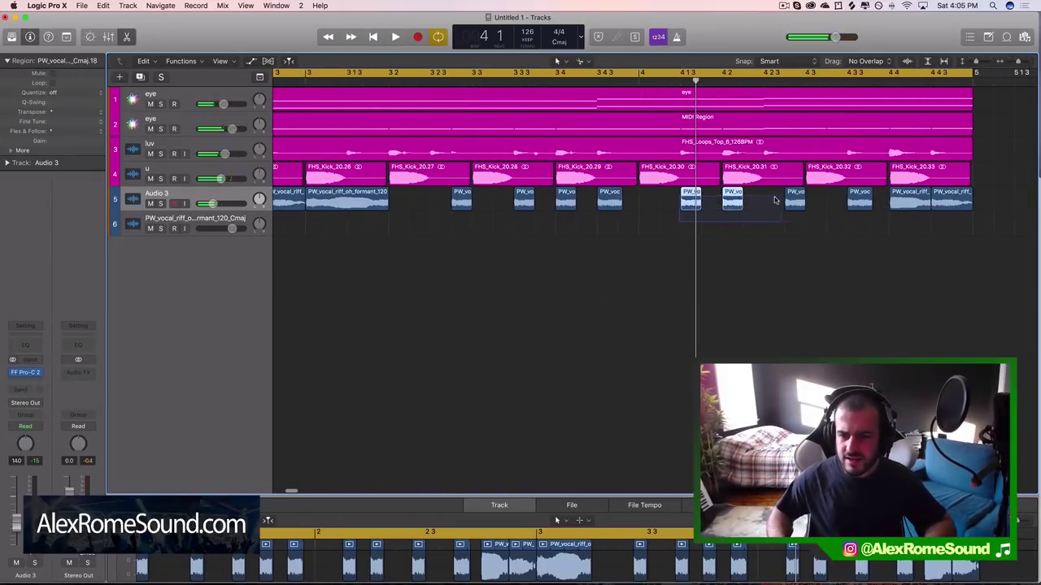
pyautogui.moveTo(639, 71); pyautogui.dragTo(781, 73)
pyautogui.press('space')
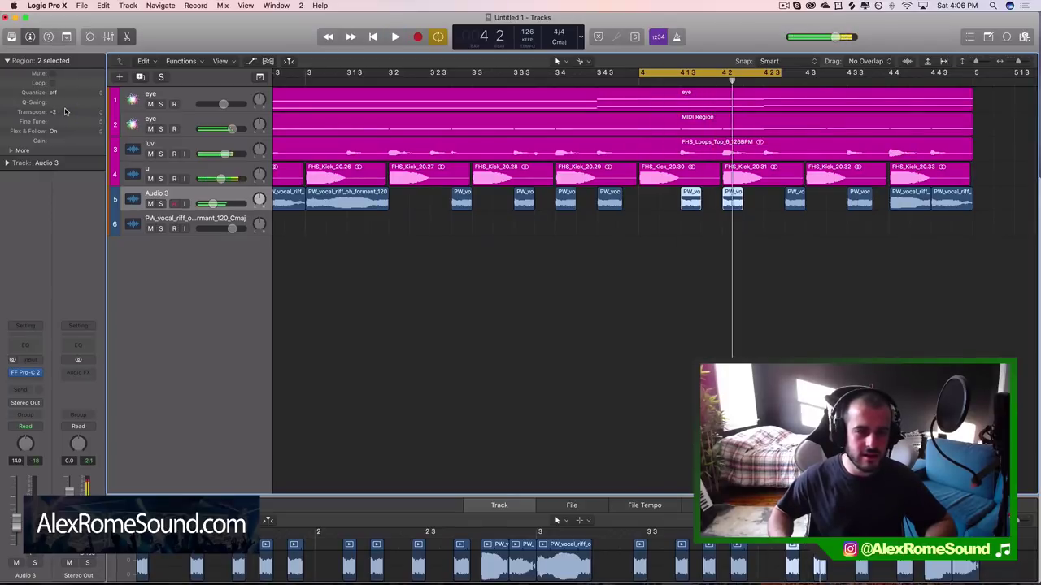
pyautogui.press('space')
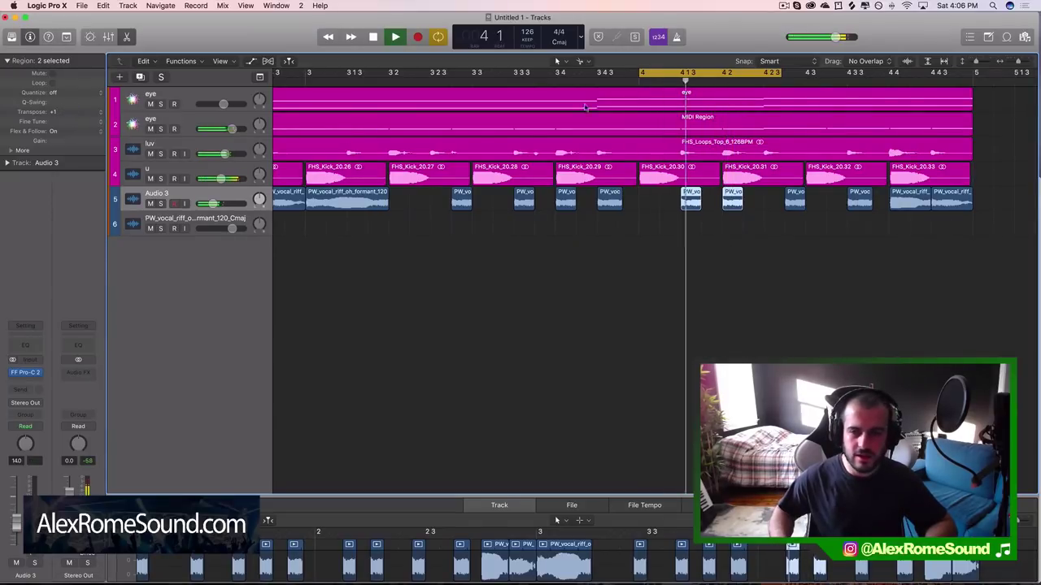
# - Extend the cycle to bar 5 and transpose the chops at 4 2 4 and 4 3 3 to -1, auditioning -3 and -2 as well
pyautogui.moveTo(790, 82); pyautogui.dragTo(975, 73)
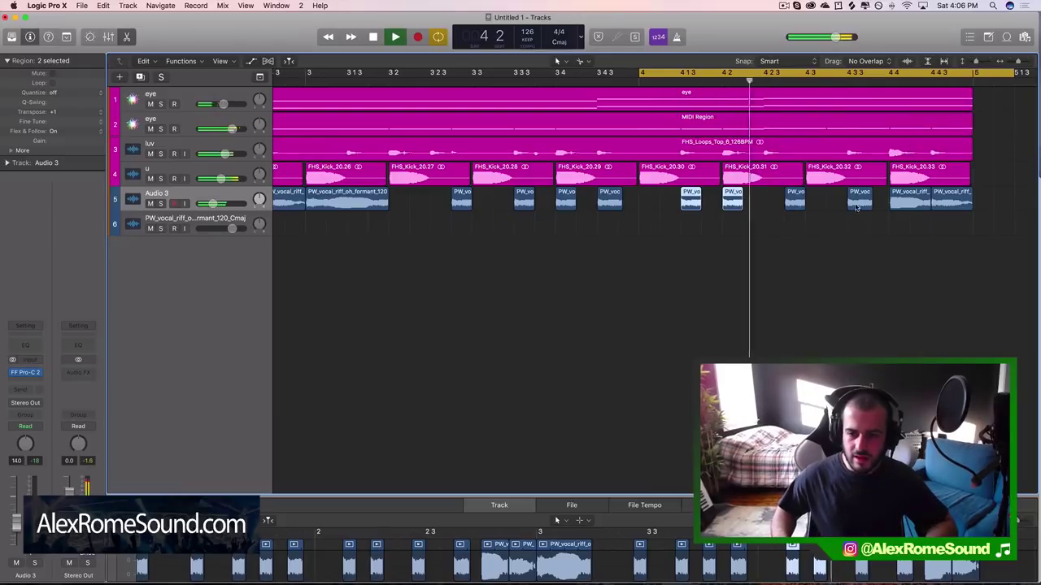
pyautogui.press('space')
pyautogui.click(799, 202)
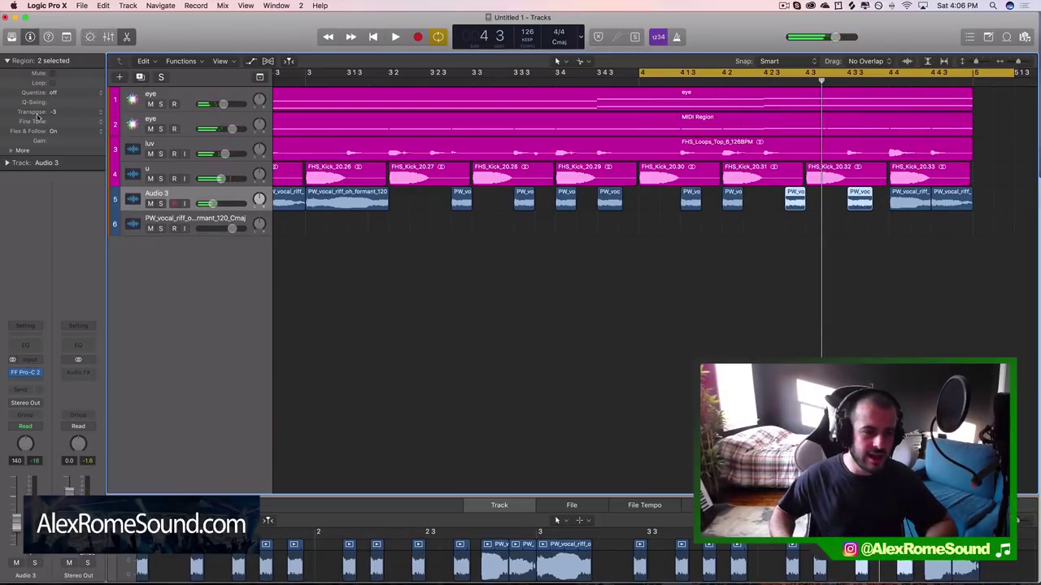
pyautogui.press('space')
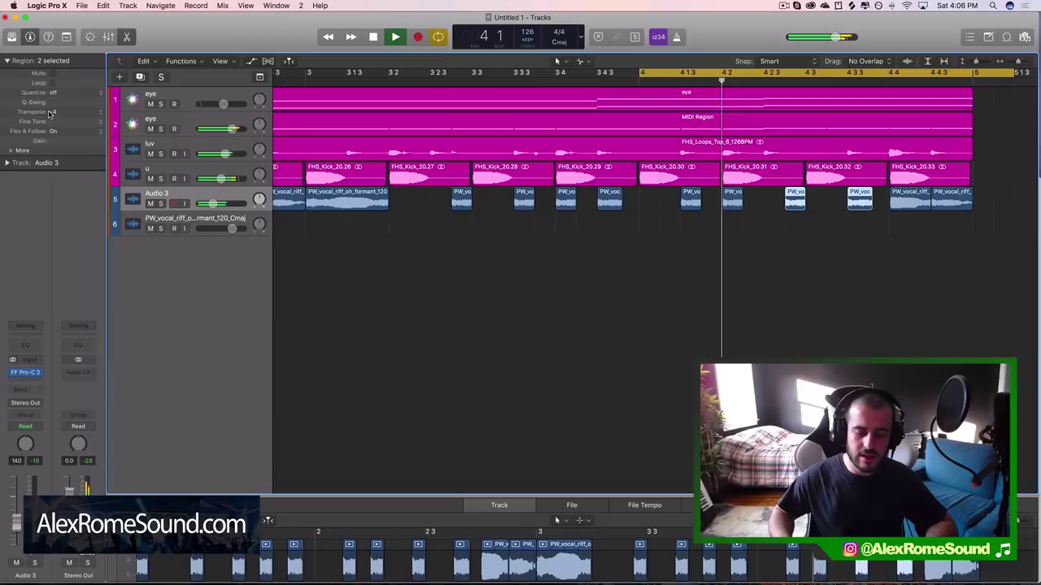
pyautogui.press('space')
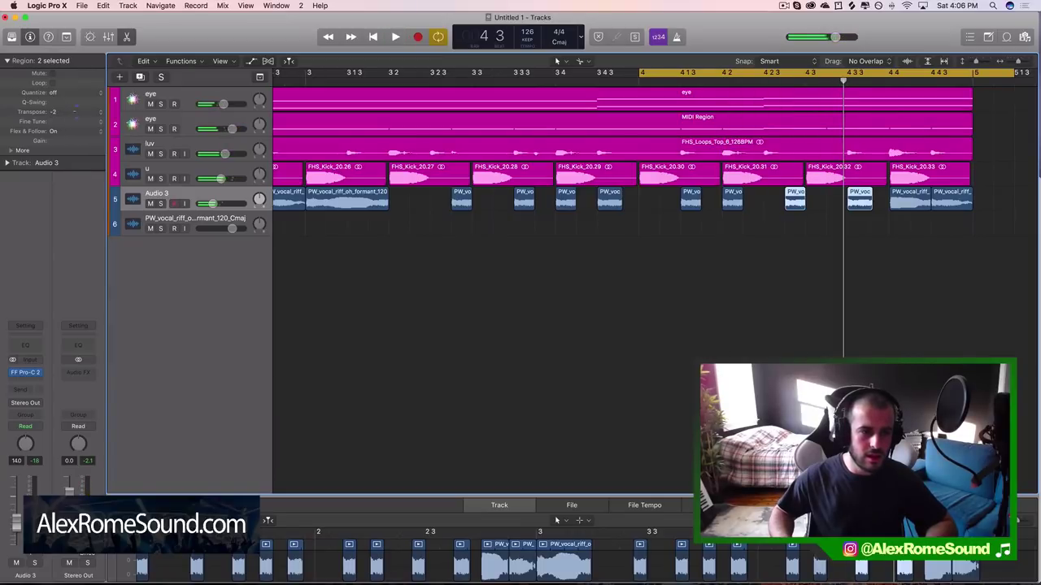
pyautogui.press('space')
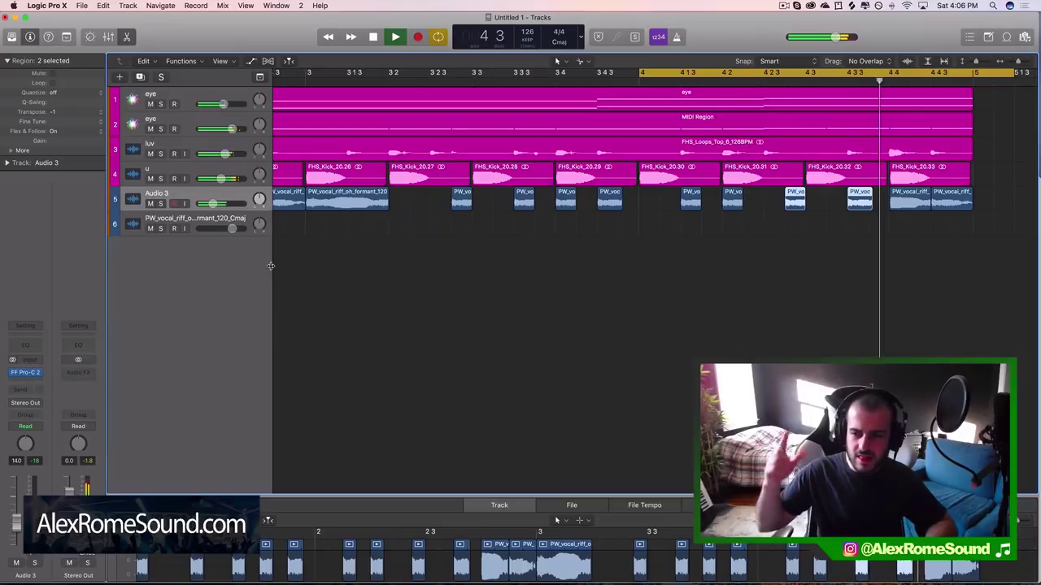
# - Cycle all four bars again and insert a Space Designer reverb after the compressor on Audio 3
pyautogui.scroll(-5, 514, 341)
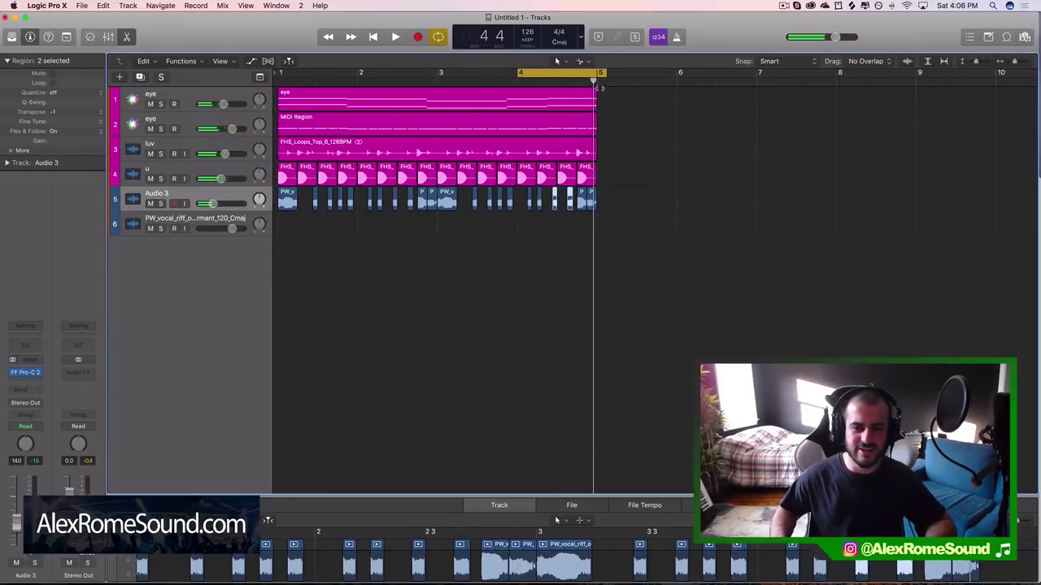
pyautogui.moveTo(598, 72); pyautogui.dragTo(280, 72)
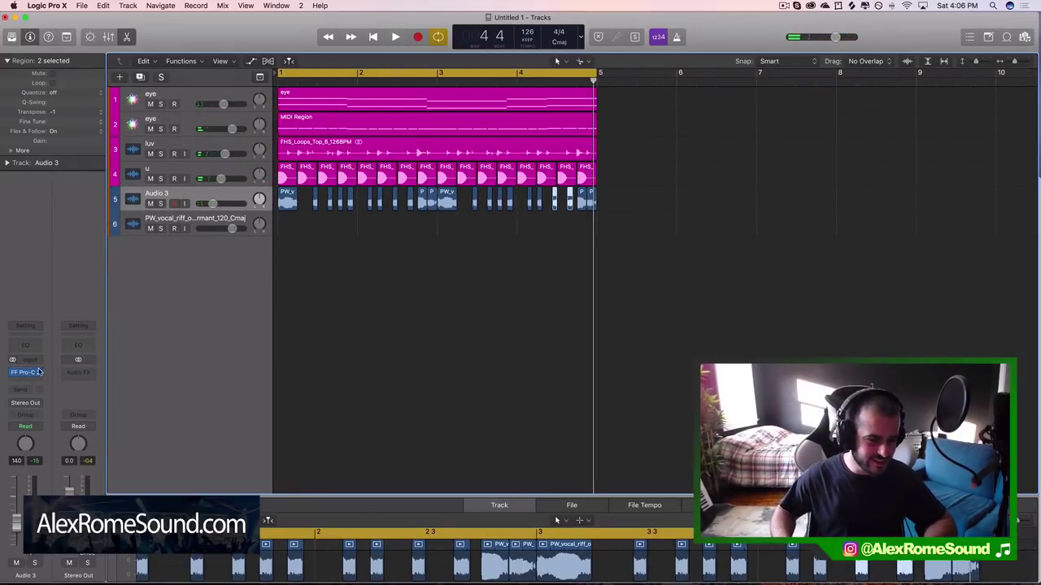
pyautogui.click(36, 382)
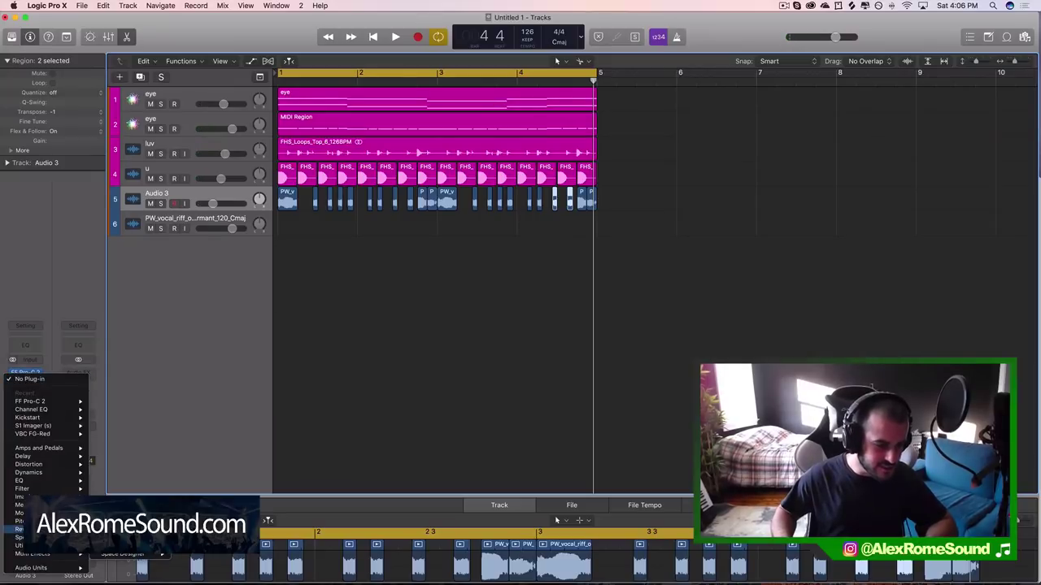
pyautogui.click(197, 556)
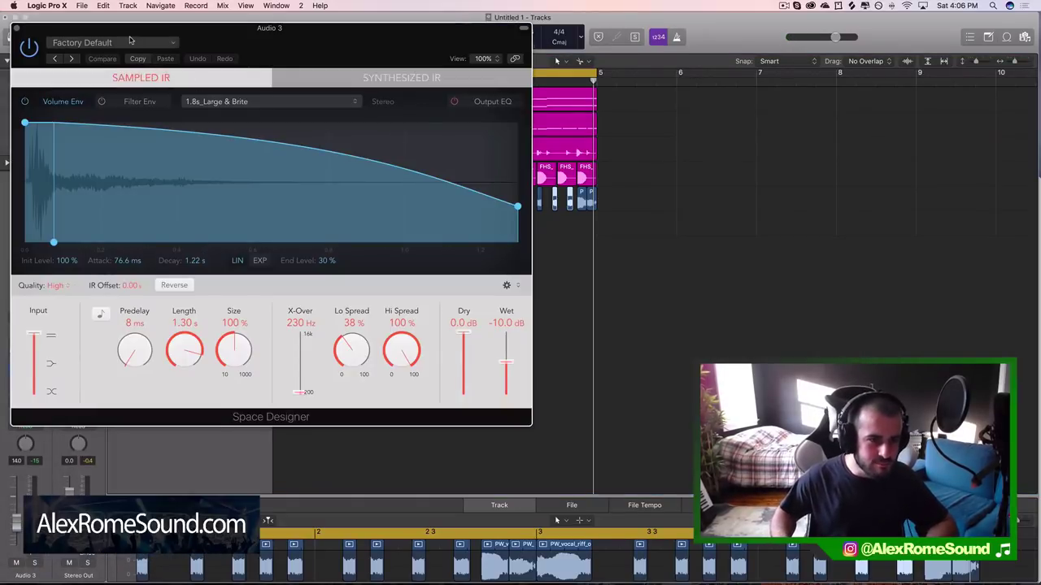
# - Load the 02.5s Dark Chamber preset from the large rooms and set the reverb's wet level to -28 dB
pyautogui.click(130, 43)
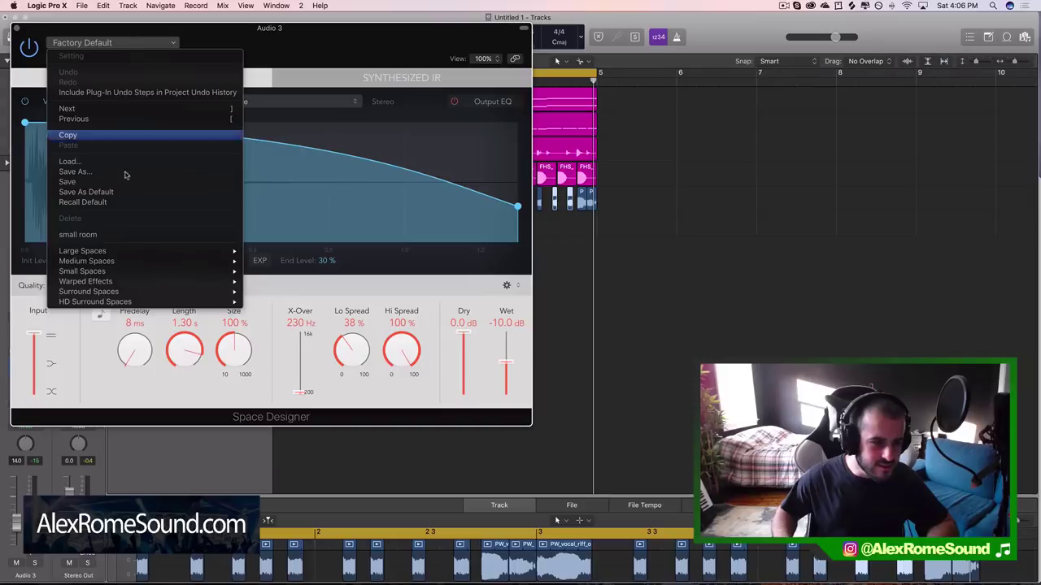
pyautogui.moveTo(162, 251)
pyautogui.moveTo(335, 250)
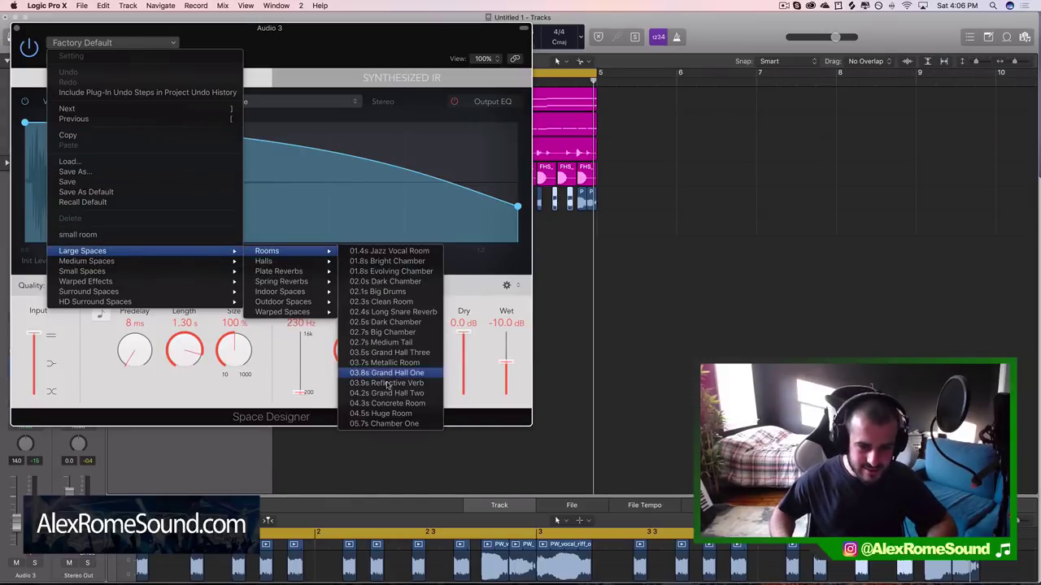
pyautogui.click(400, 322)
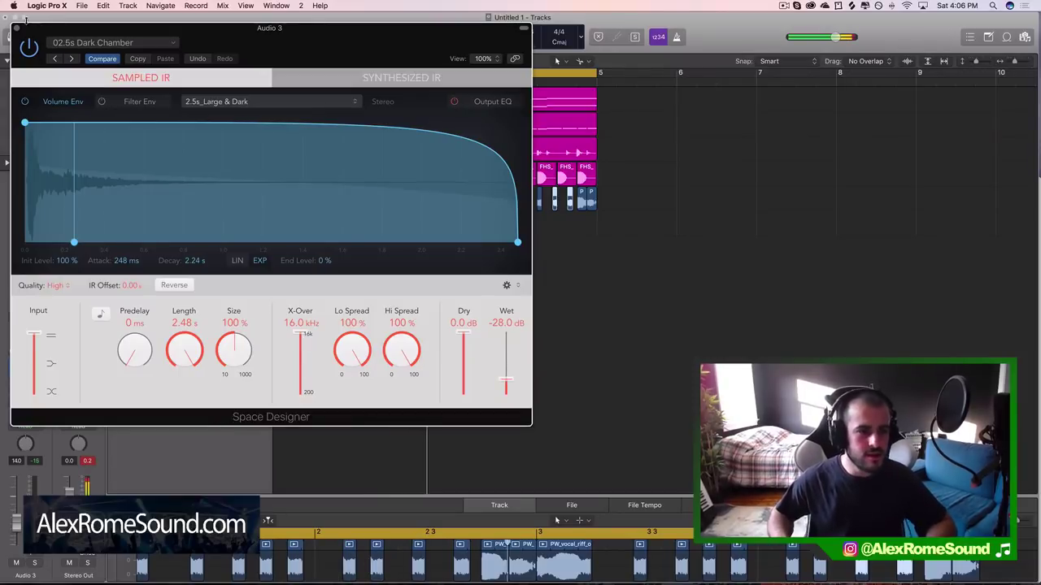
pyautogui.click(16, 31)
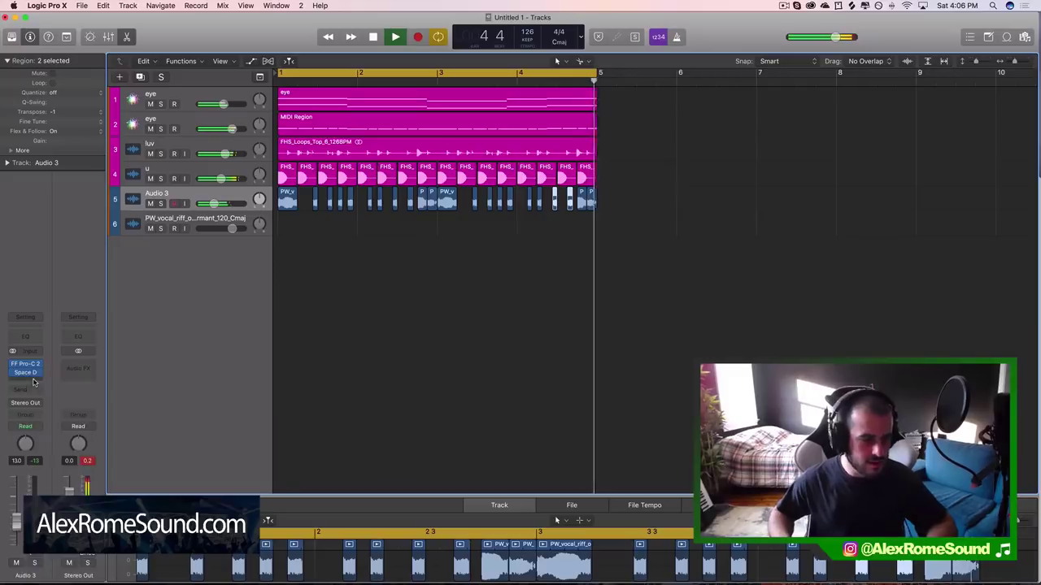
# - Insert Kickstart after the reverb on Audio 3, choose its second curve shape and set the mix to 92%
pyautogui.click(25, 379)
pyautogui.moveTo(31, 568)
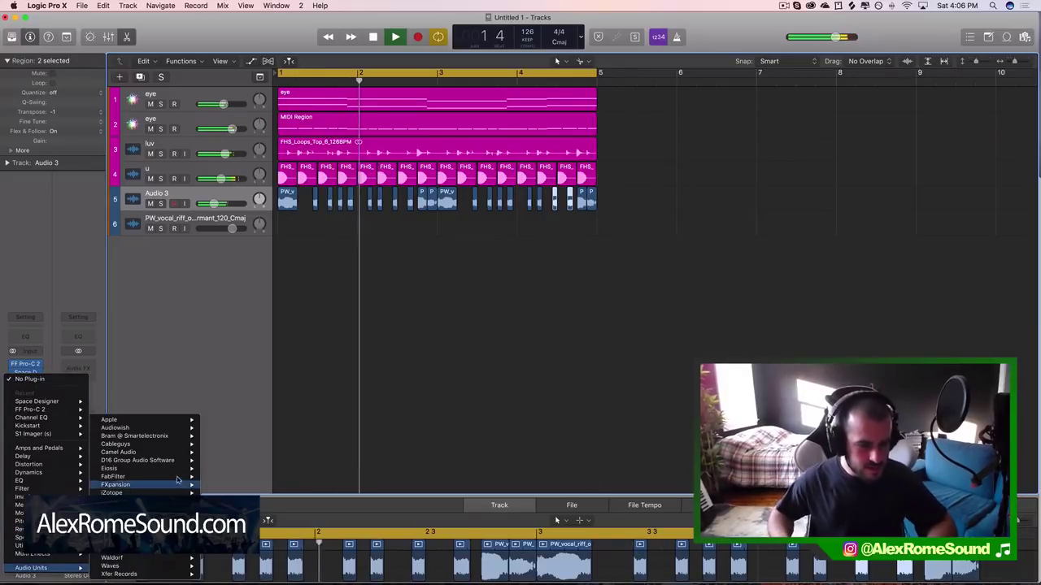
pyautogui.moveTo(150, 491)
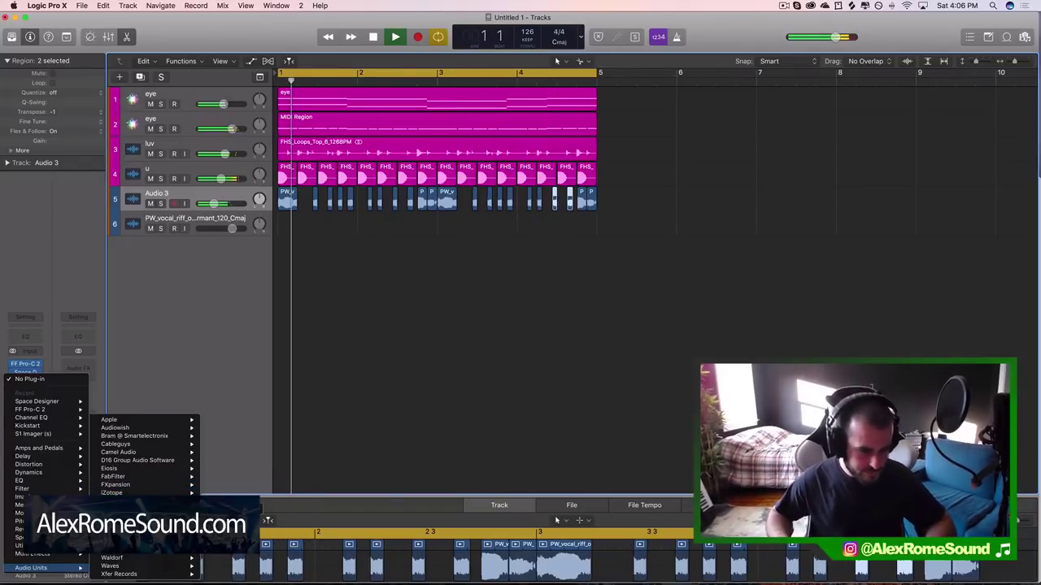
pyautogui.click(26, 425)
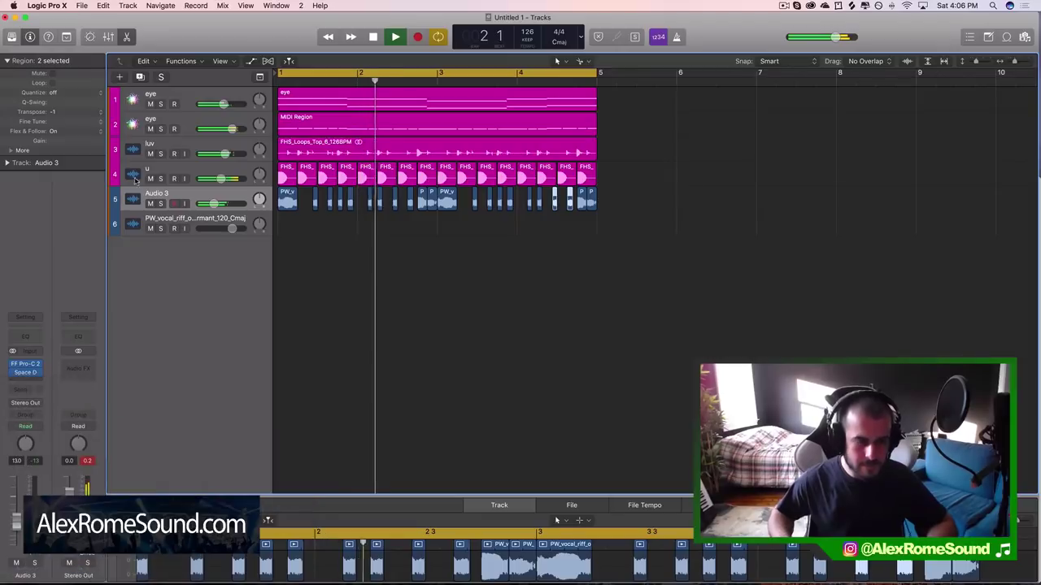
pyautogui.click(155, 194)
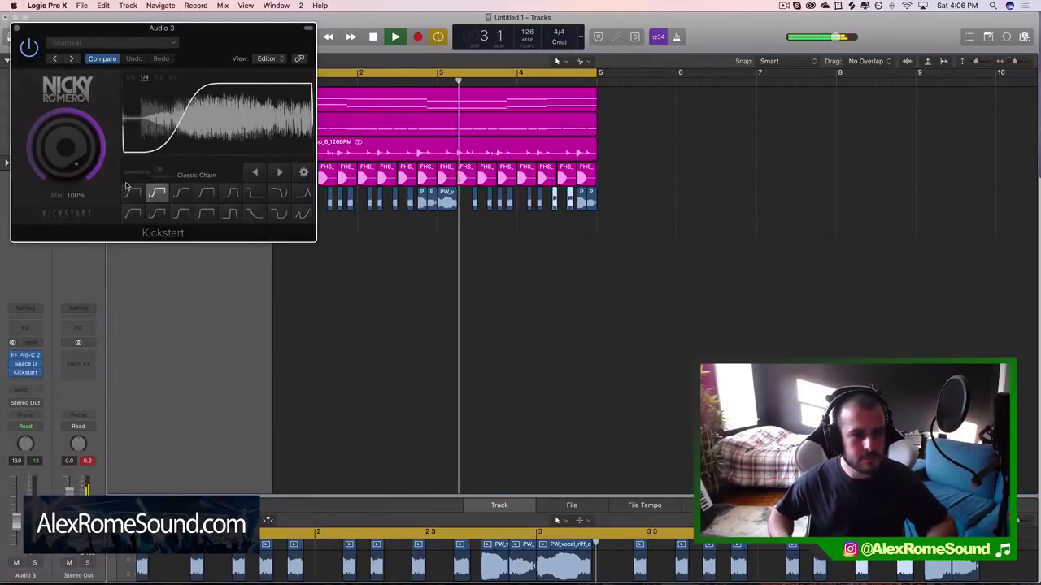
pyautogui.moveTo(71, 169); pyautogui.dragTo(70, 180)
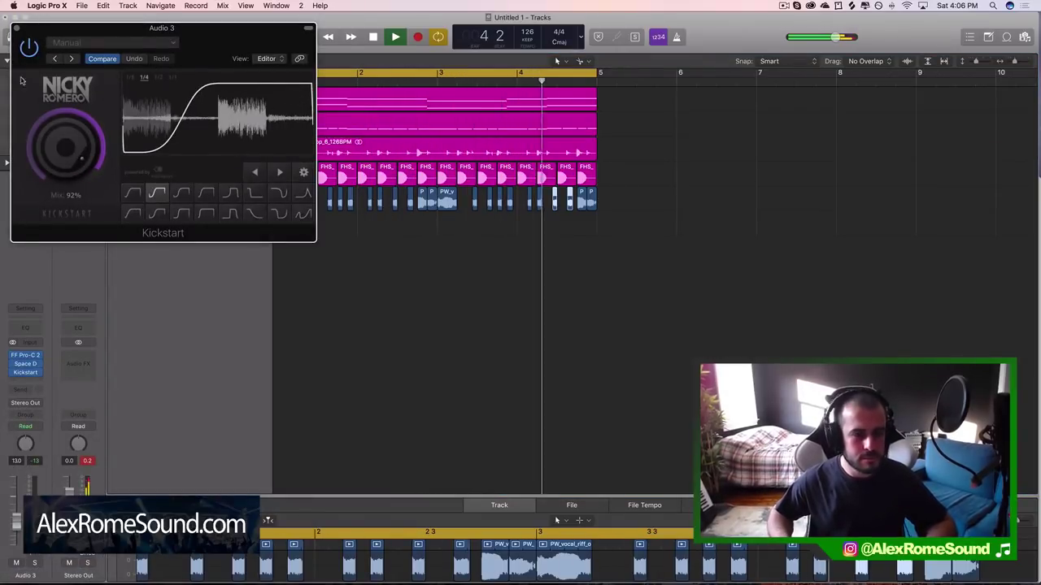
# - Close the Kickstart window and raise the Audio 3 track's volume to -9.0 dB
pyautogui.click(16, 28)
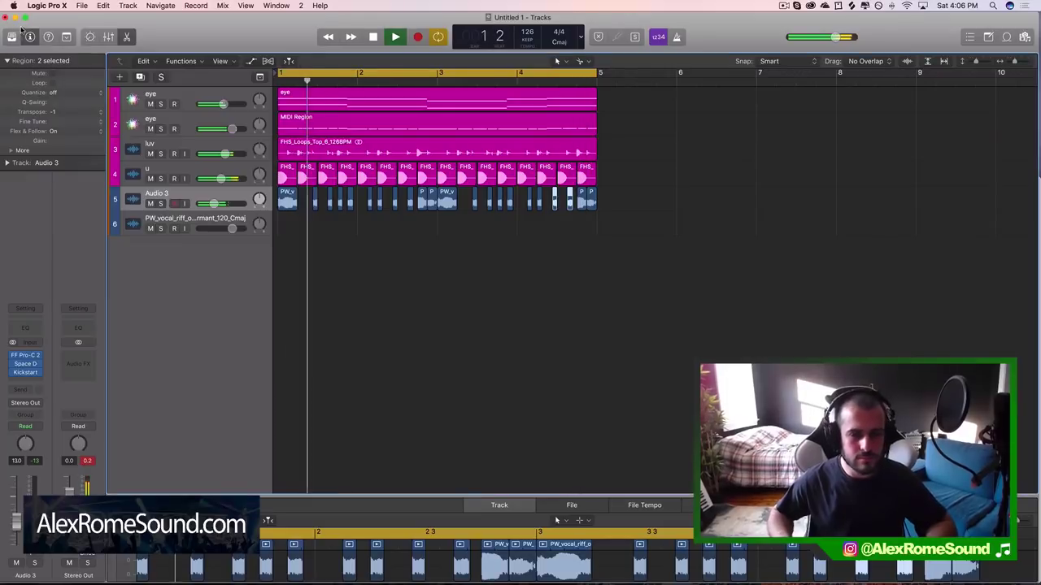
pyautogui.moveTo(213, 203); pyautogui.dragTo(218, 203)
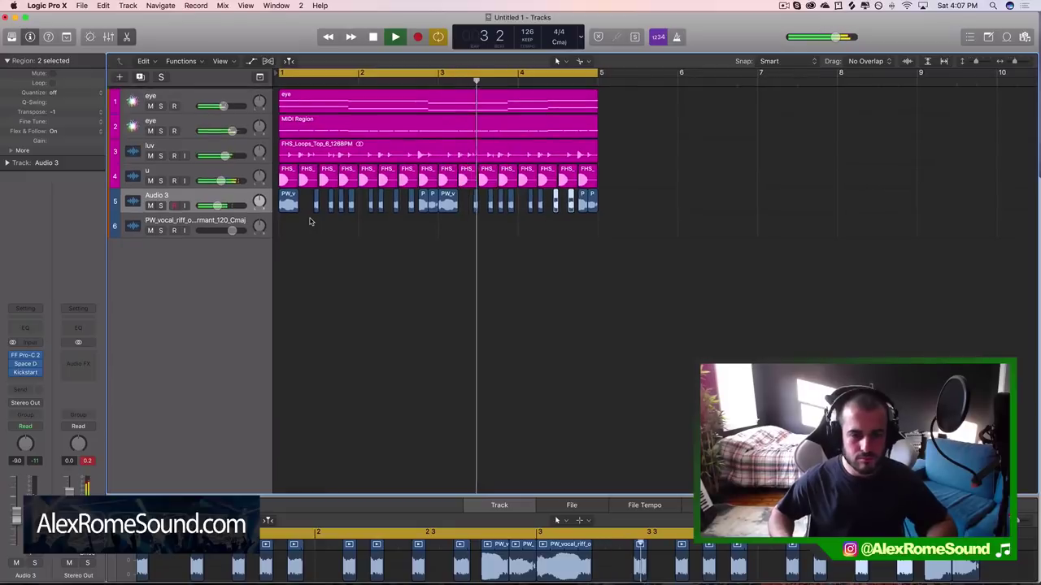
# - Solo the first eye track and open its Serum instrument on the effects page
pyautogui.click(173, 103)
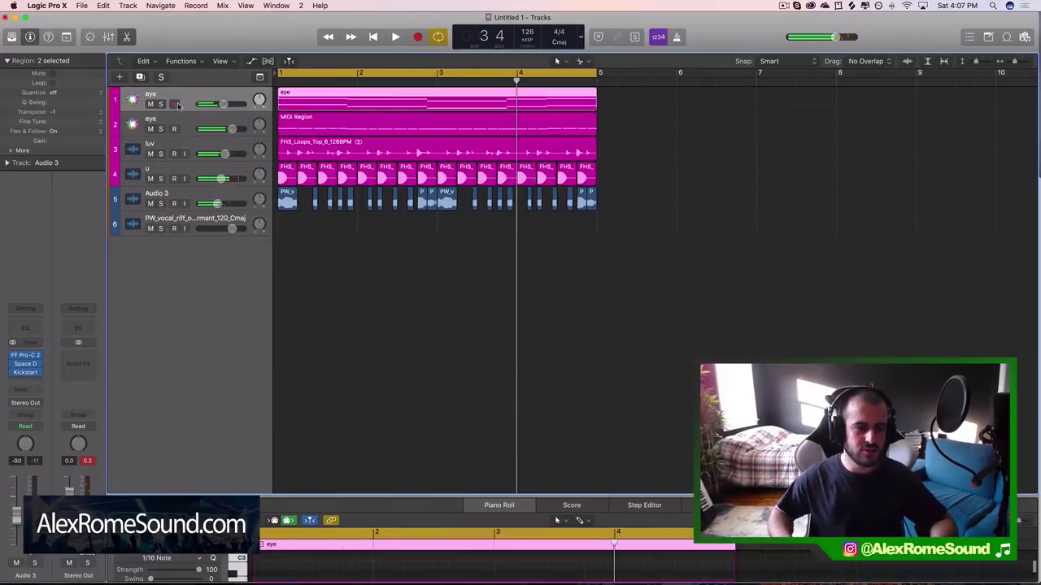
pyautogui.press('s')
pyautogui.press('space')
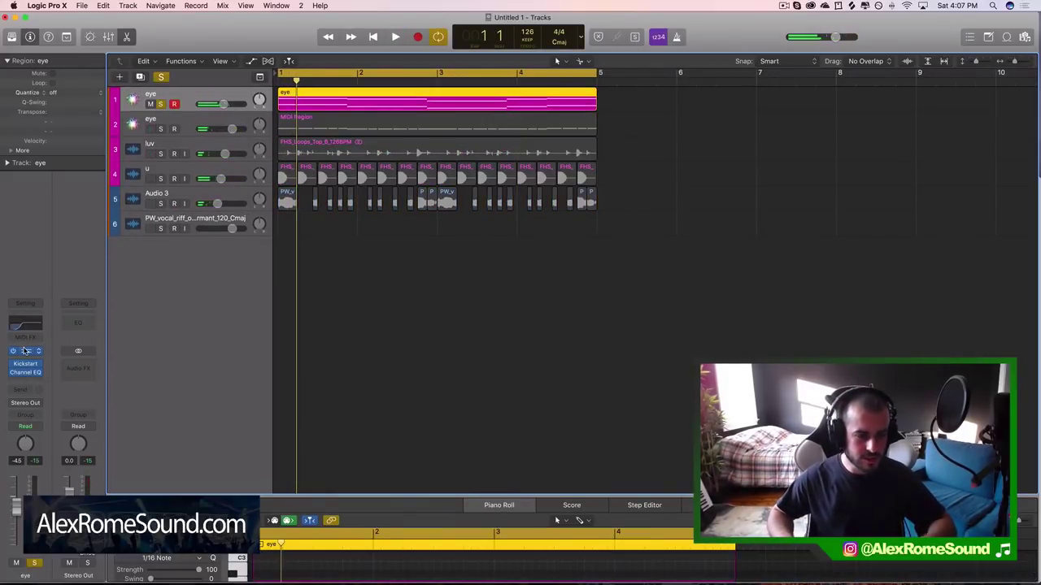
pyautogui.click(25, 351)
pyautogui.click(510, 194)
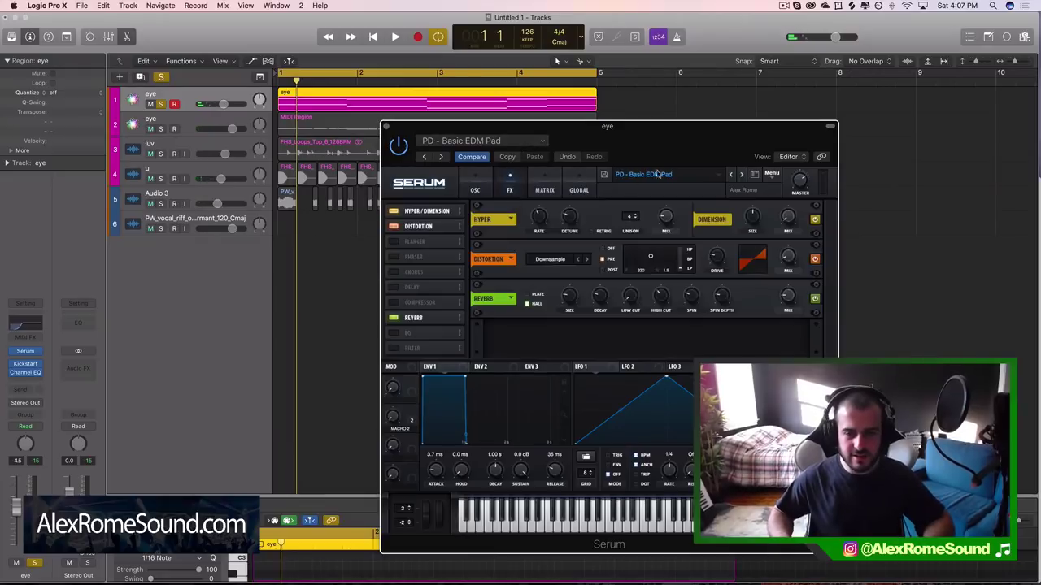
# - Load the SY - Don Devil preset from Future House Stars for Serum and audition it on the soloed chord track
pyautogui.click(658, 174)
pyautogui.moveTo(715, 222)
pyautogui.scroll(-10, 781, 227)
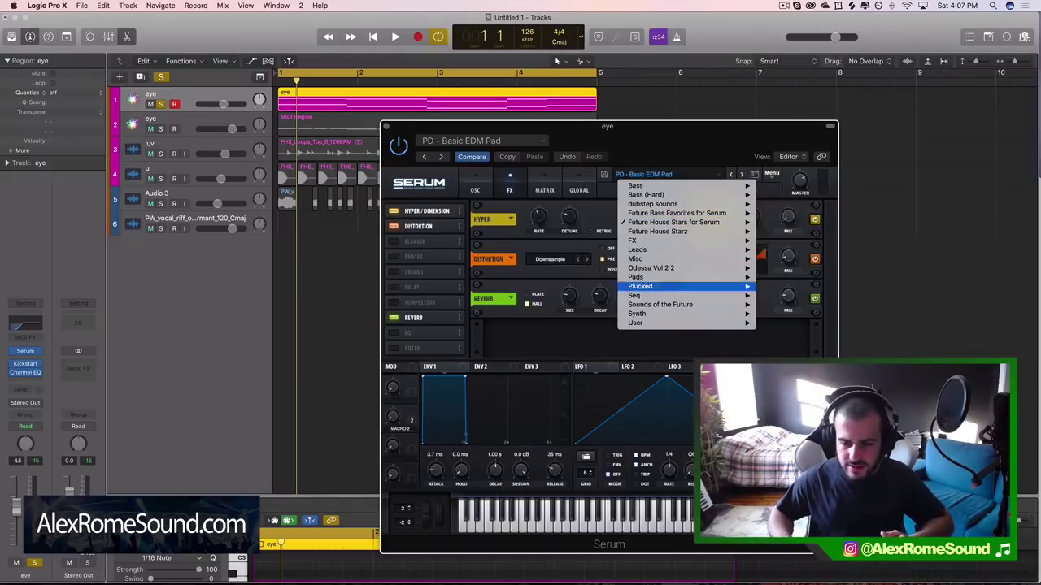
pyautogui.scroll(-5, 801, 567)
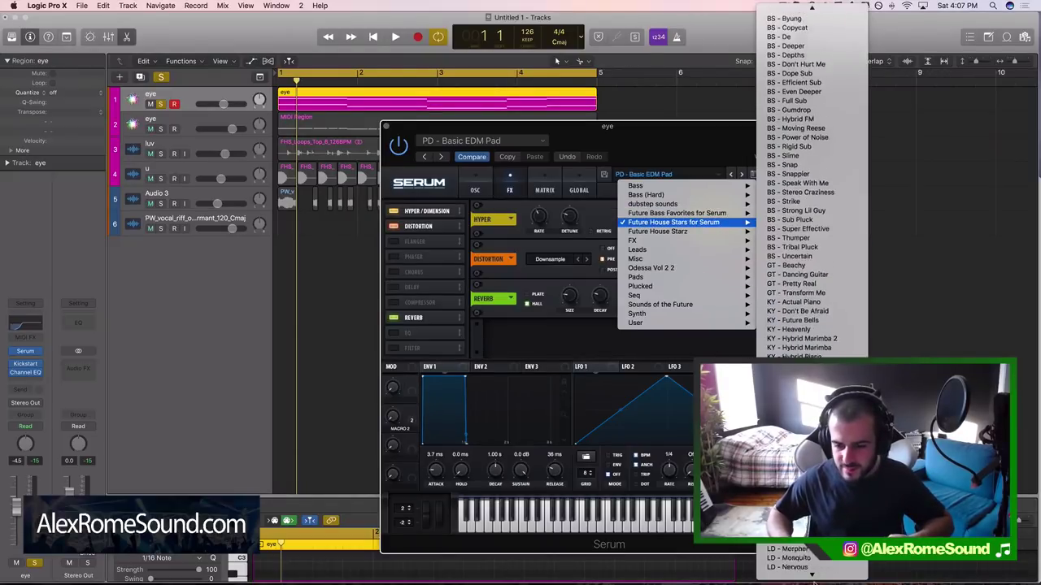
pyautogui.scroll(-6, 801, 566)
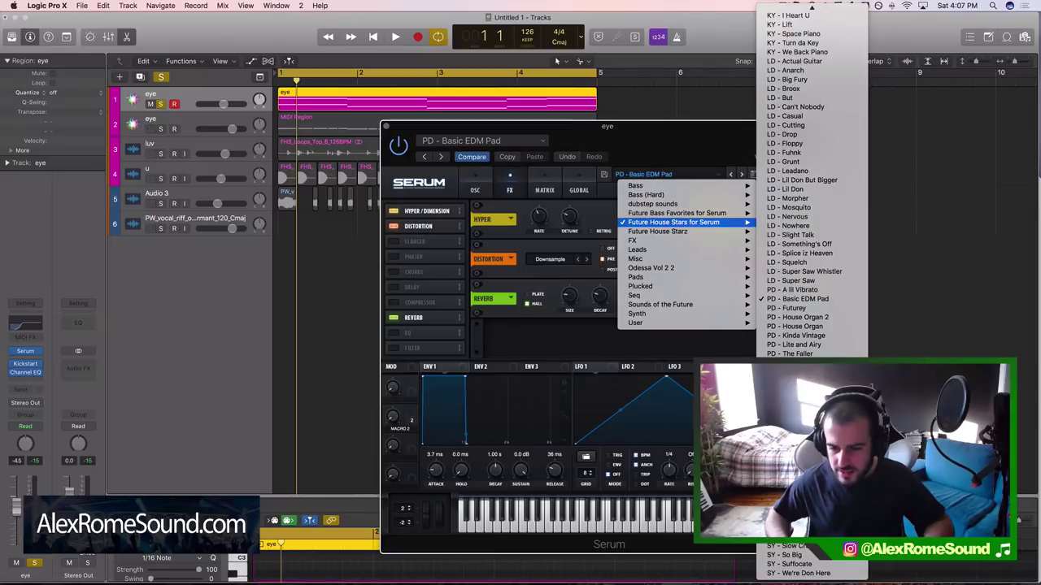
pyautogui.click(800, 482)
pyautogui.press('space')
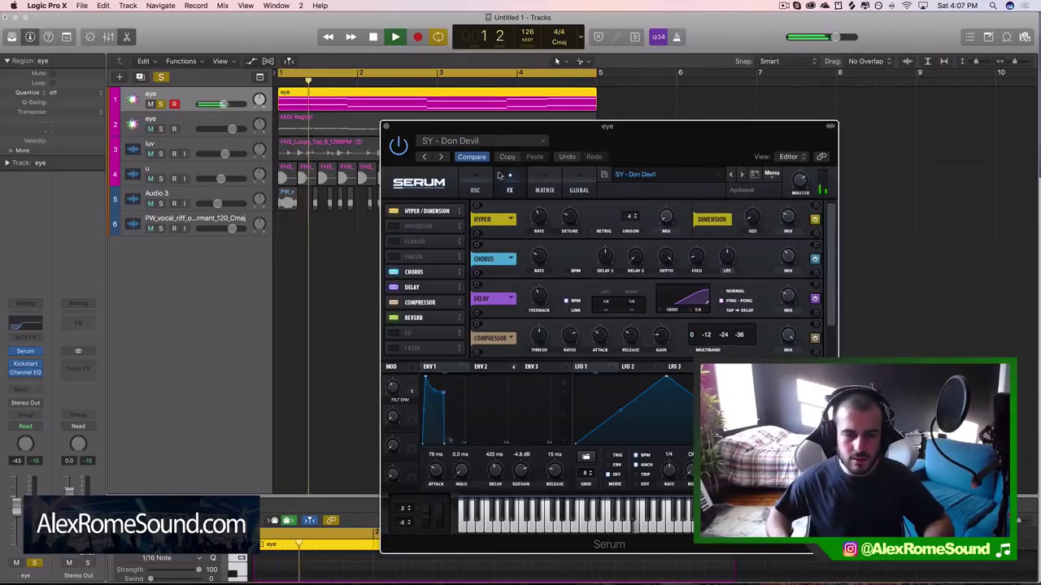
pyautogui.click(386, 127)
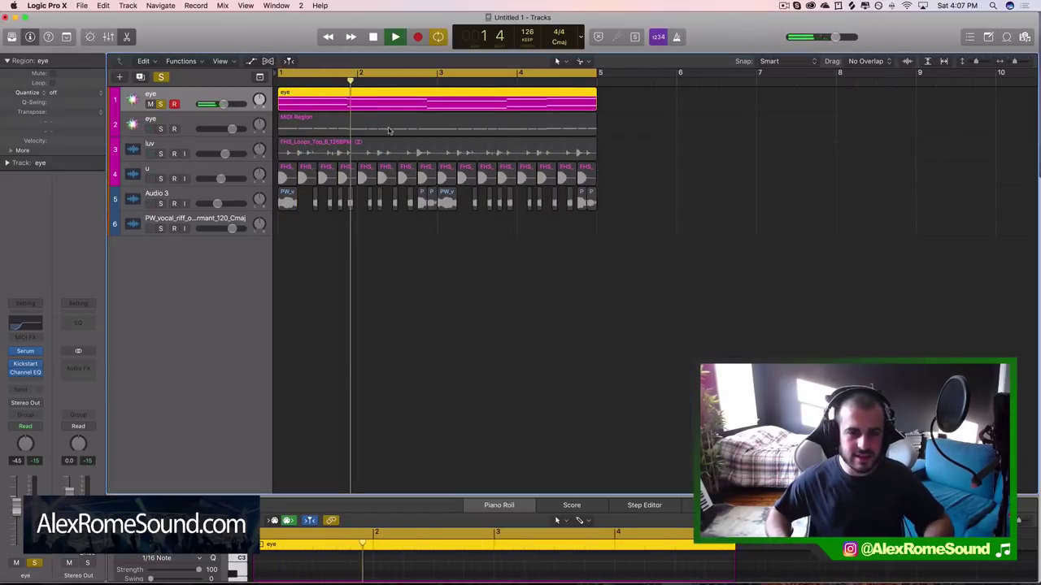
# - Unsolo the first eye track and audition its new Serum sound in the full loop, briefly soloing it again to compare
pyautogui.click(160, 104)
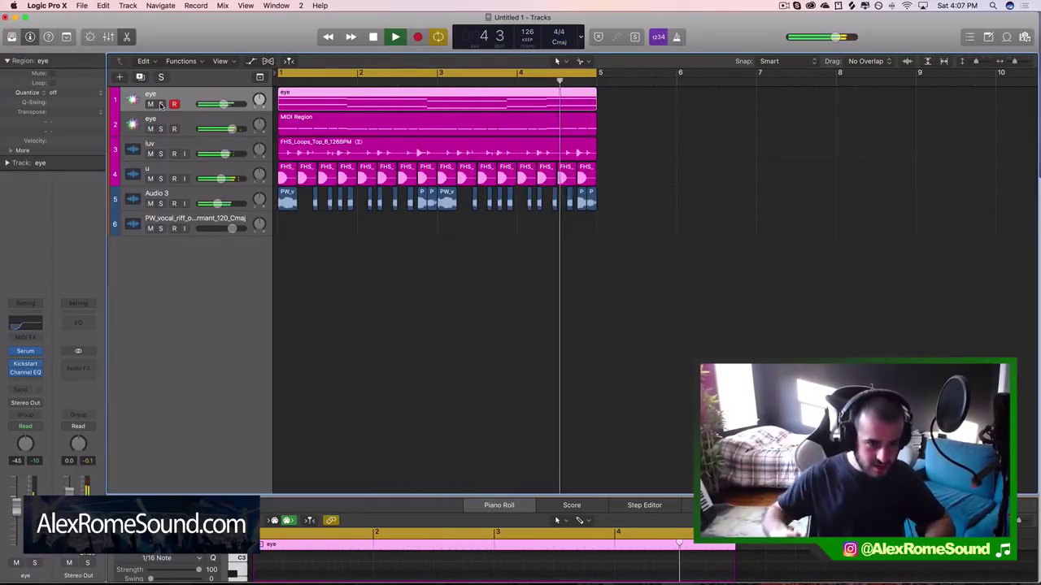
pyautogui.press('space')
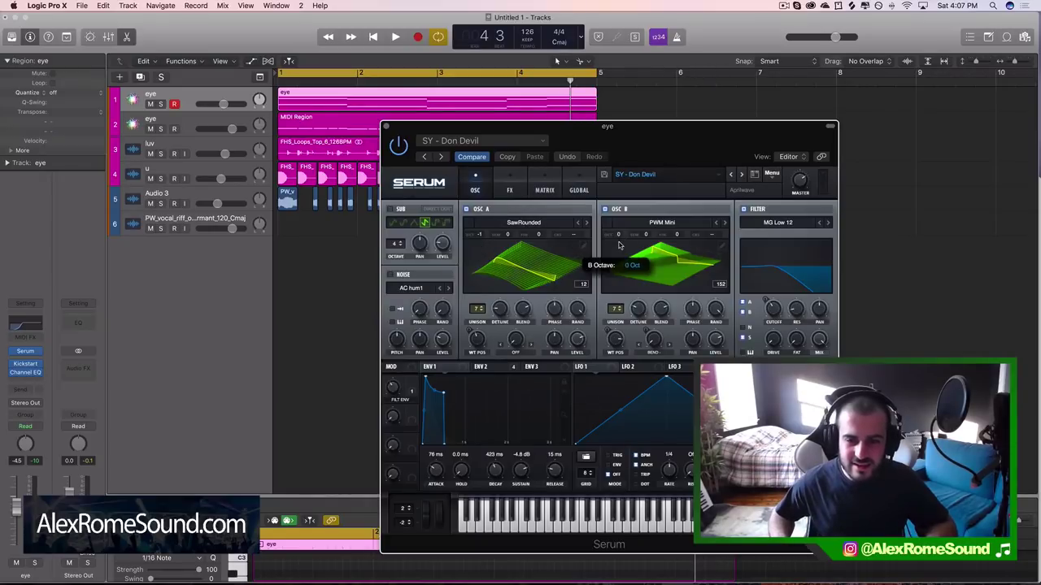
pyautogui.press('space')
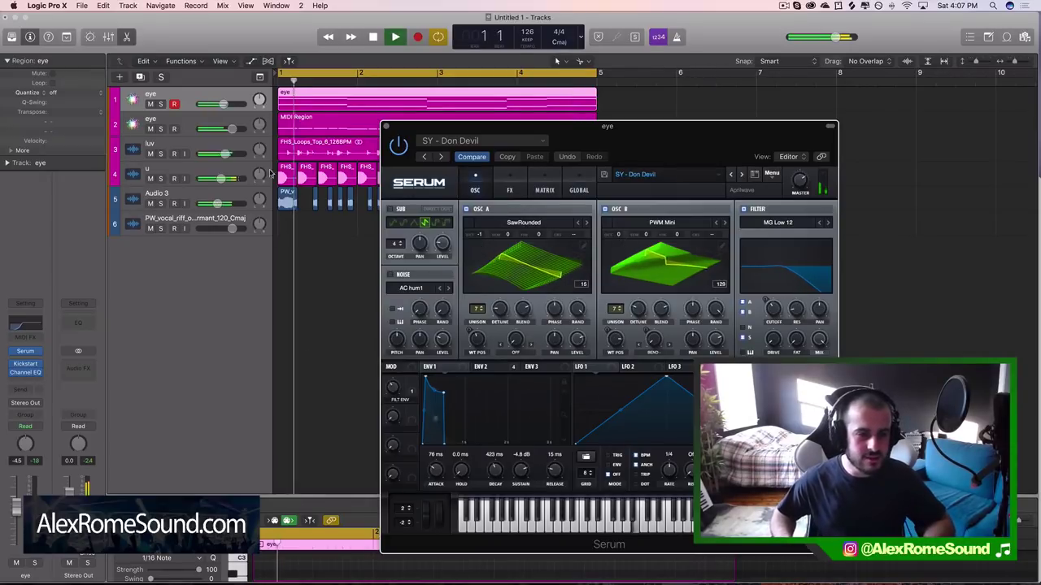
pyautogui.click(386, 126)
pyautogui.click(161, 104)
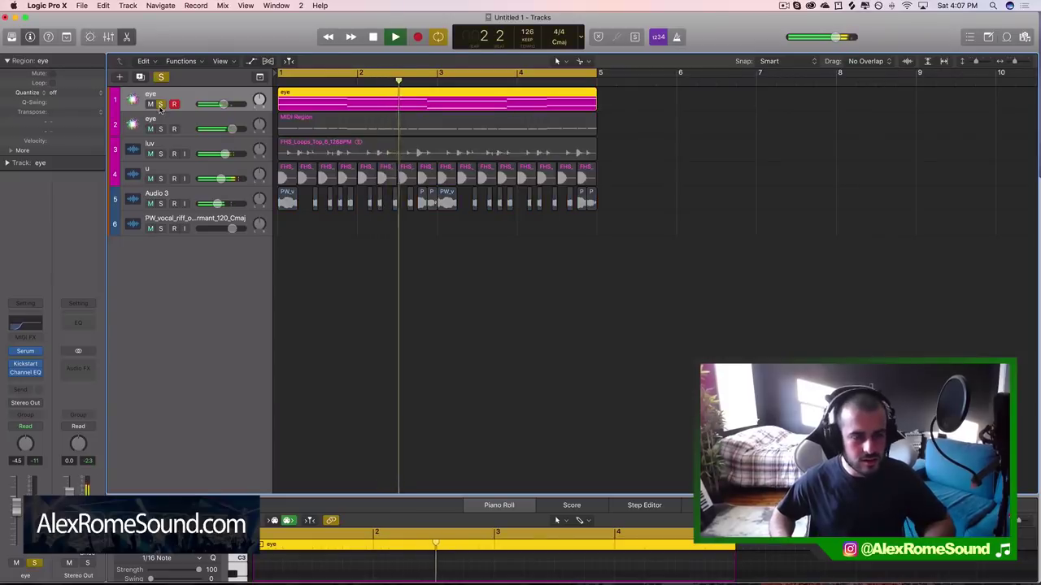
pyautogui.click(160, 104)
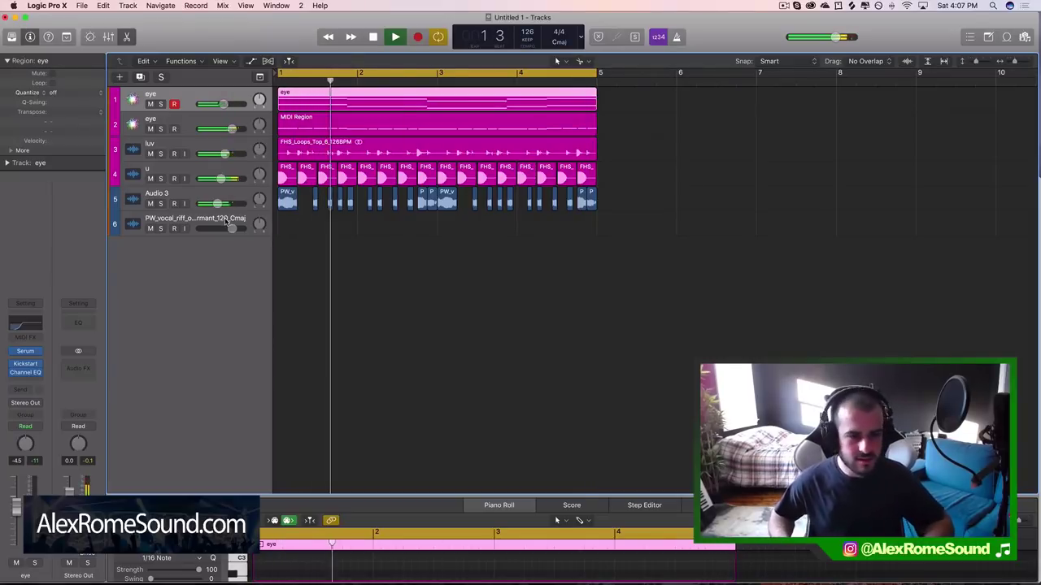
# - Delete the unused PW_vocal_riff track below Audio 3
pyautogui.click(227, 221)
pyautogui.press('super+BackSpace')
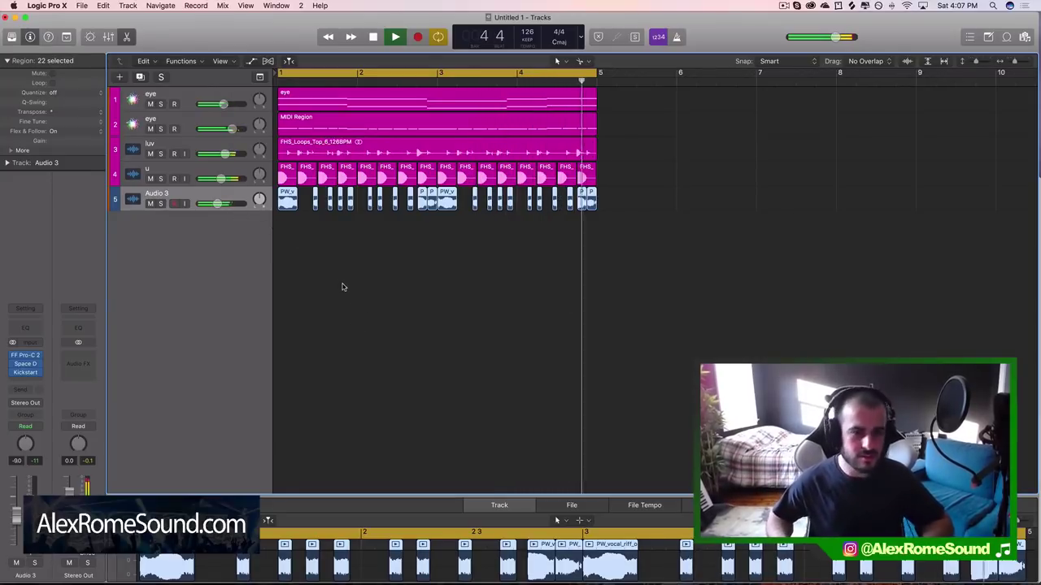
# - Stop playback with the playhead returned to bar 1 and all regions in the arrangement selected
pyautogui.press('space')
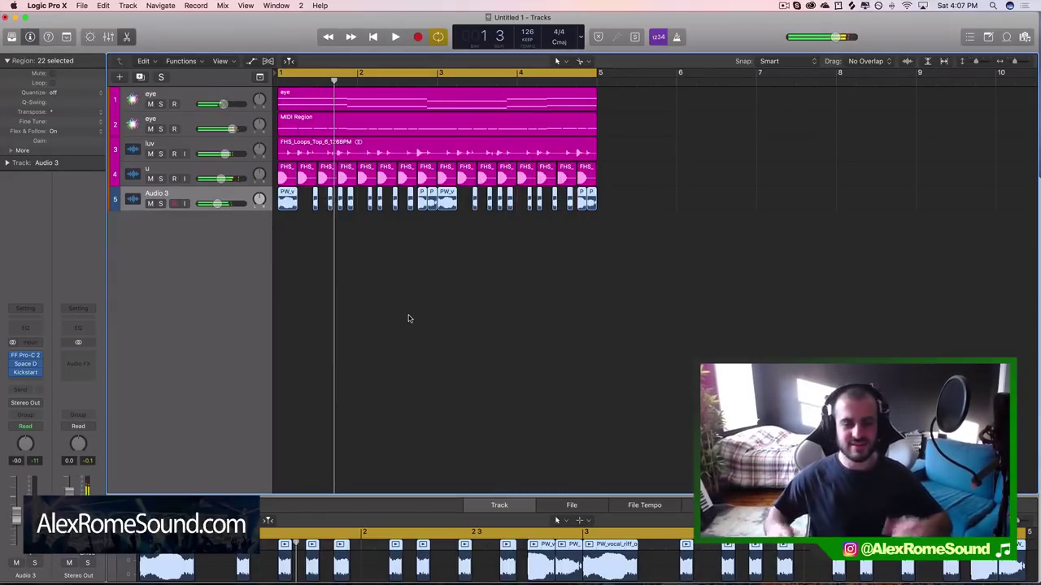
pyautogui.press('super+a')
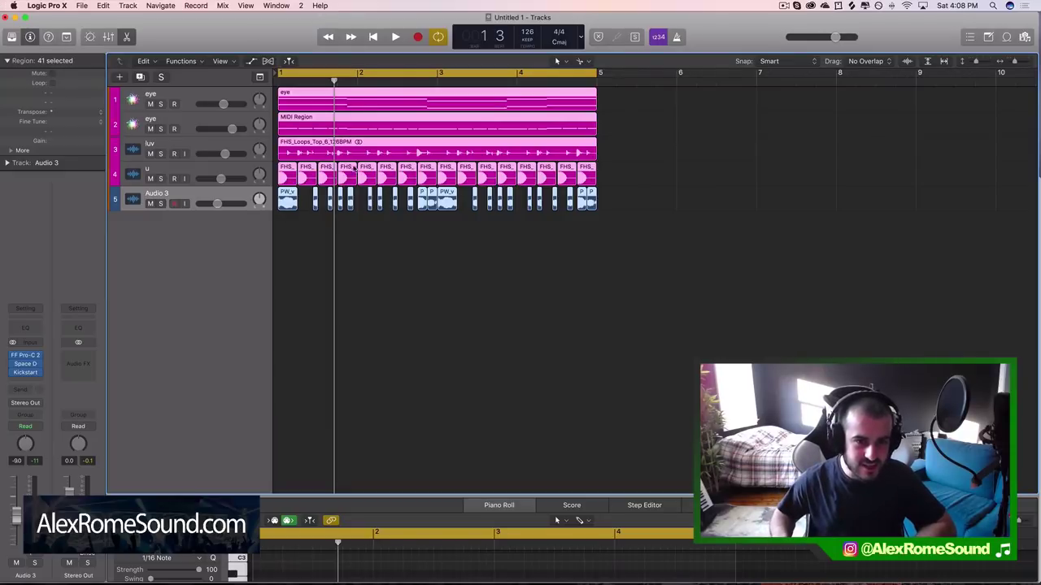
pyautogui.press('Return')
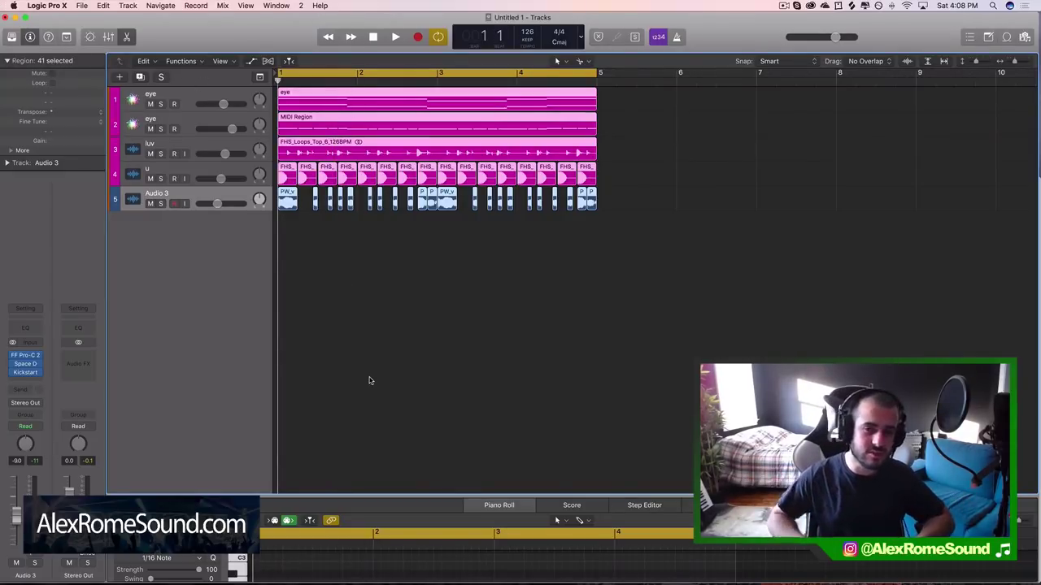
pyautogui.click(784, 5)
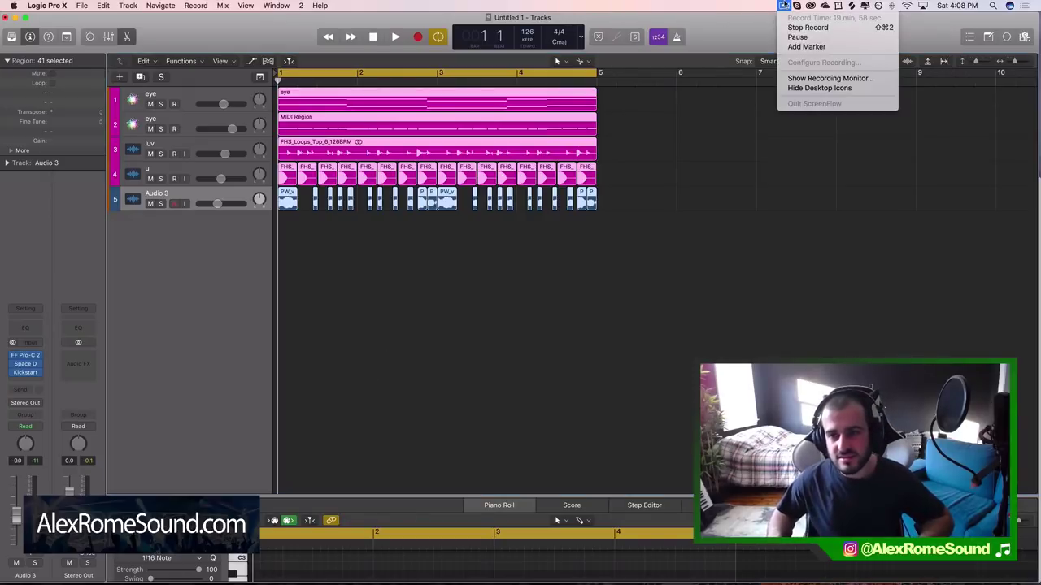